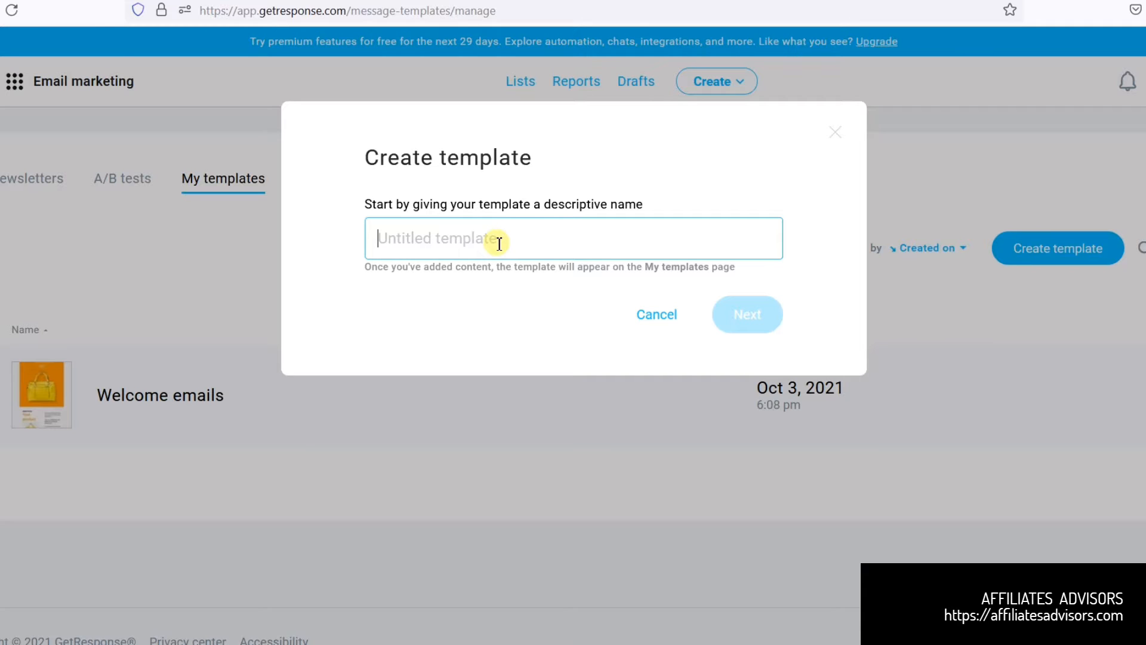
- Name the new template "Welcome Email 2" and continue to its design and content selection
{"action": "type", "text": "Welcome "}
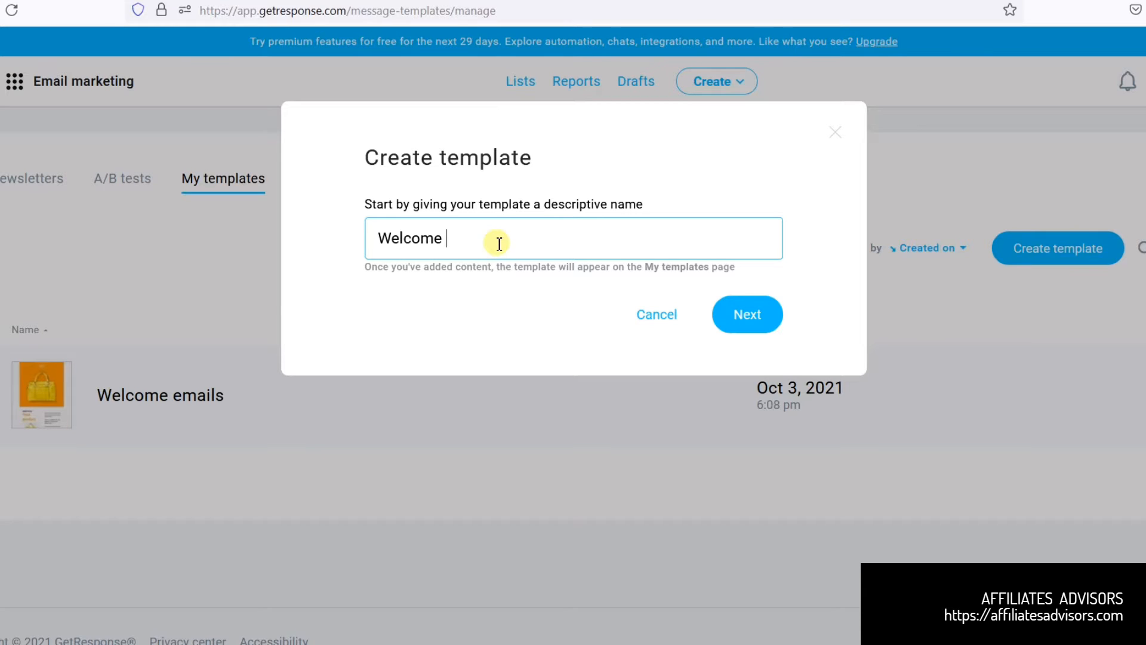
{"action": "type", "text": "Email 2"}
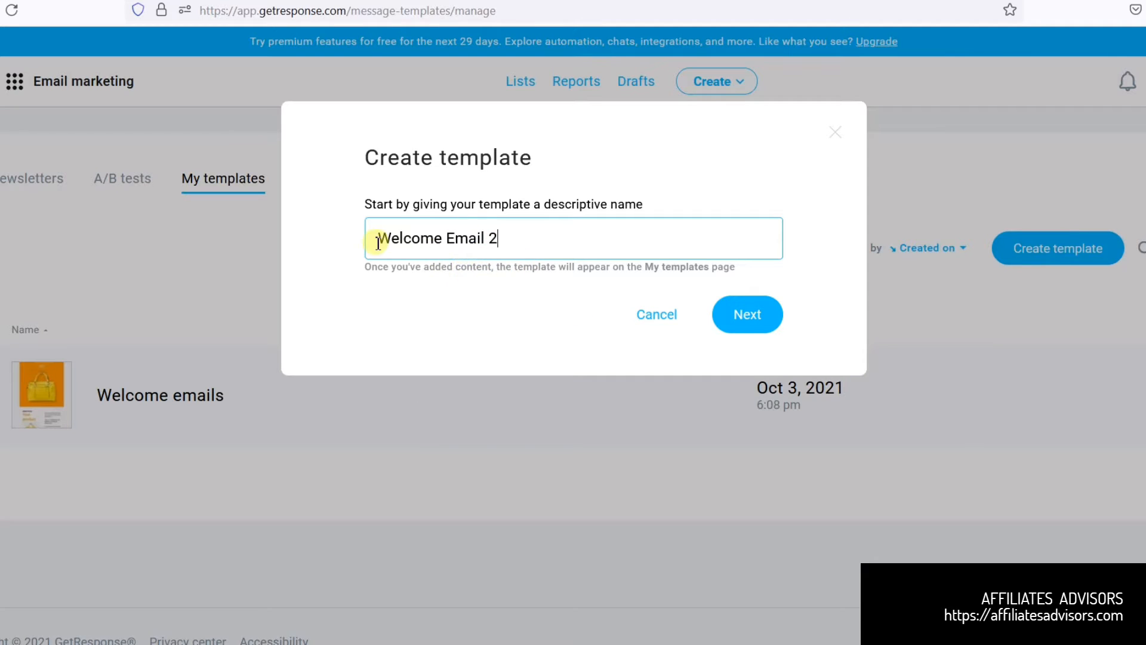
{"action": "left_click", "coordinate": [760, 325]}
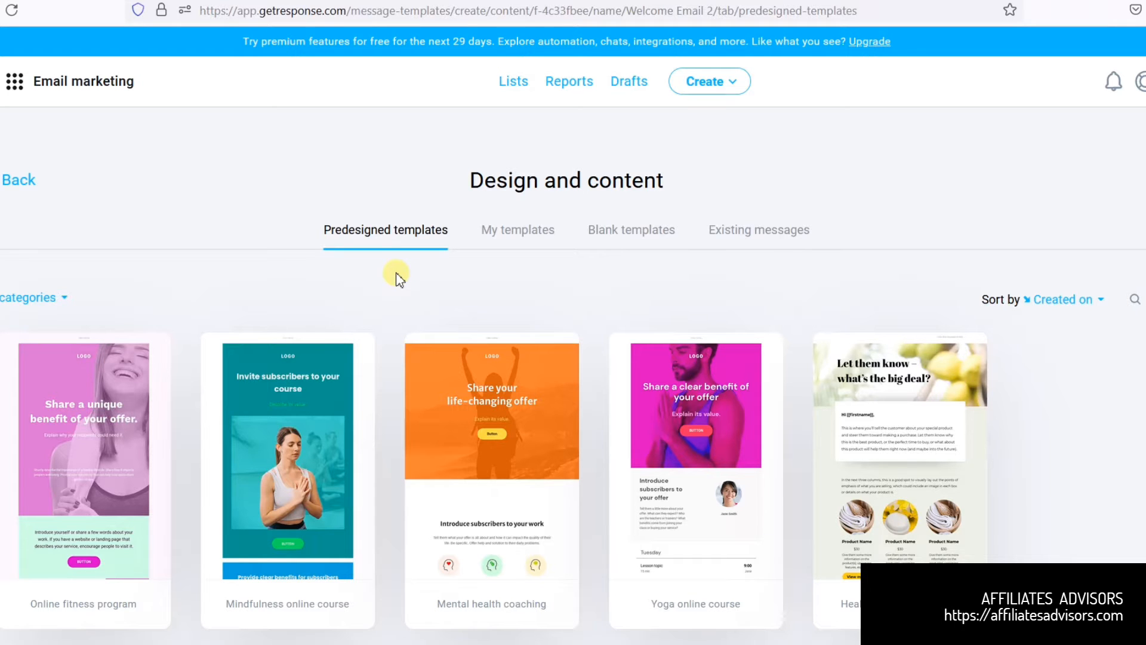
- Browse the predesigned, saved and blank templates and the existing messages available as a starting design
{"action": "scroll", "coordinate": [847, 464], "scroll_direction": "down", "scroll_amount": 15}
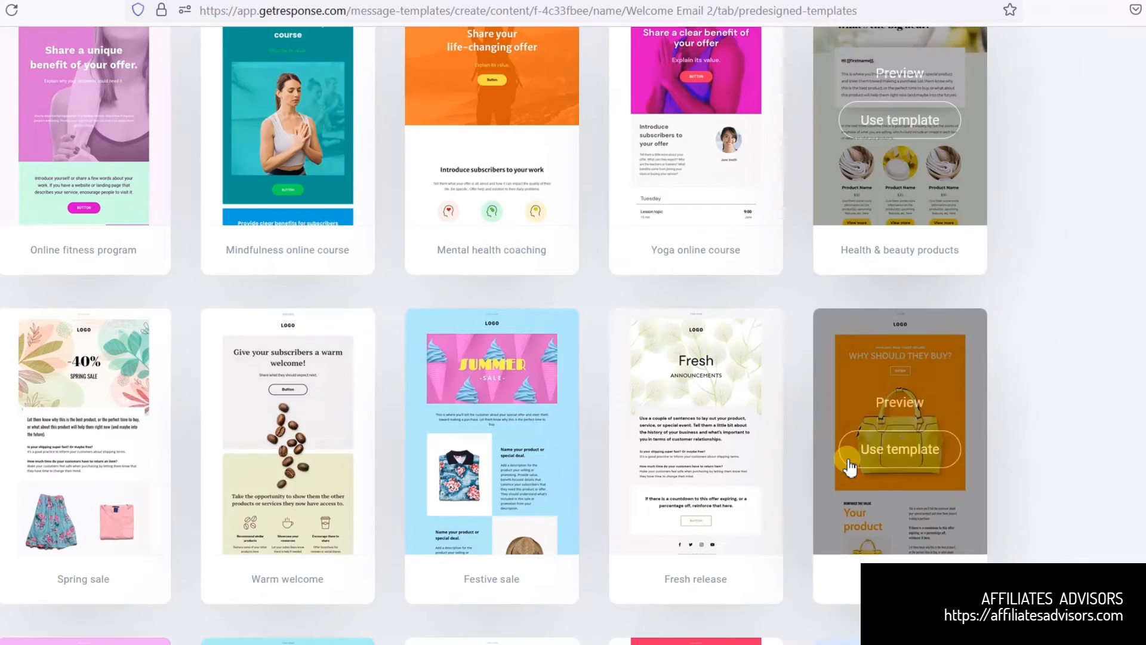
{"action": "scroll", "coordinate": [847, 464], "scroll_direction": "down", "scroll_amount": 6}
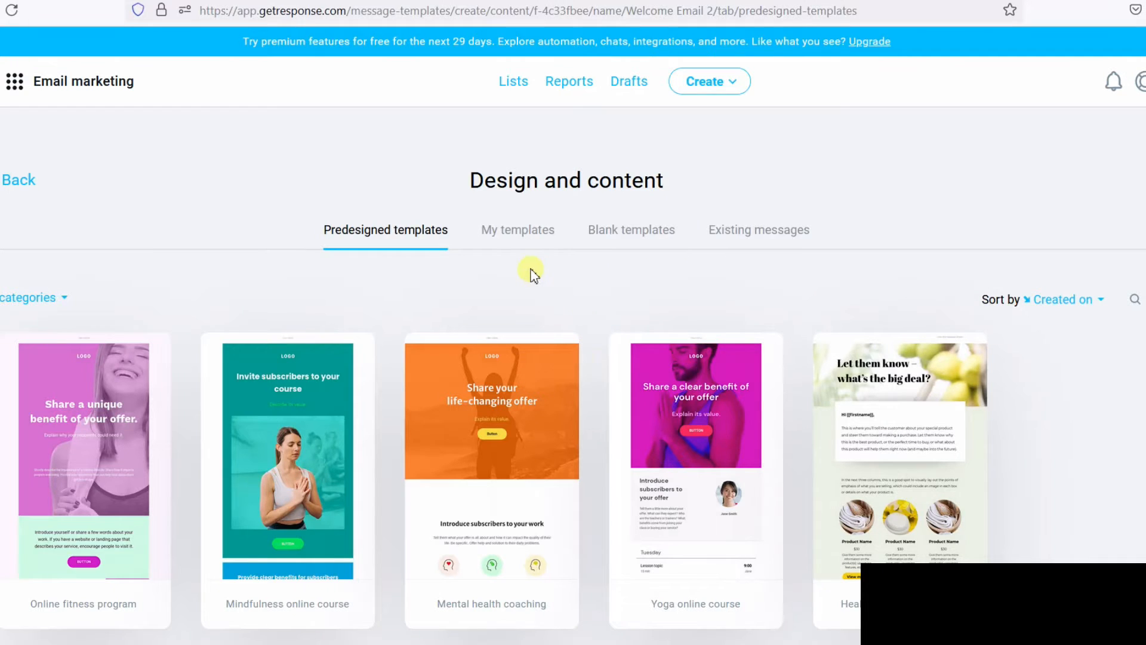
{"action": "left_click", "coordinate": [532, 236]}
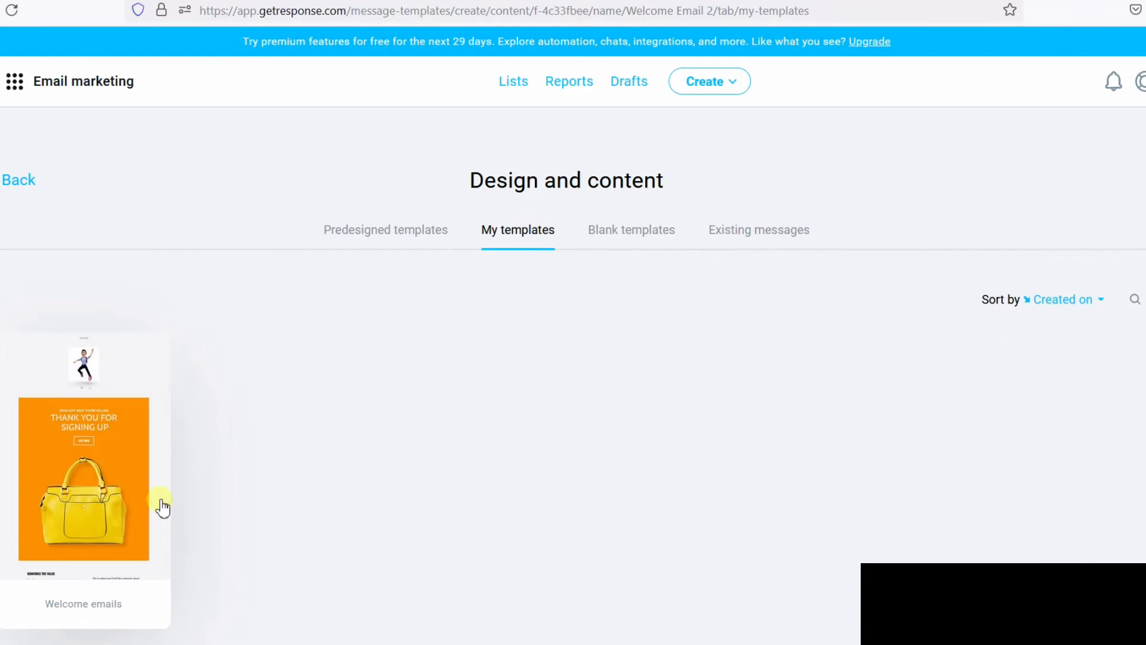
{"action": "mouse_move", "coordinate": [90, 513]}
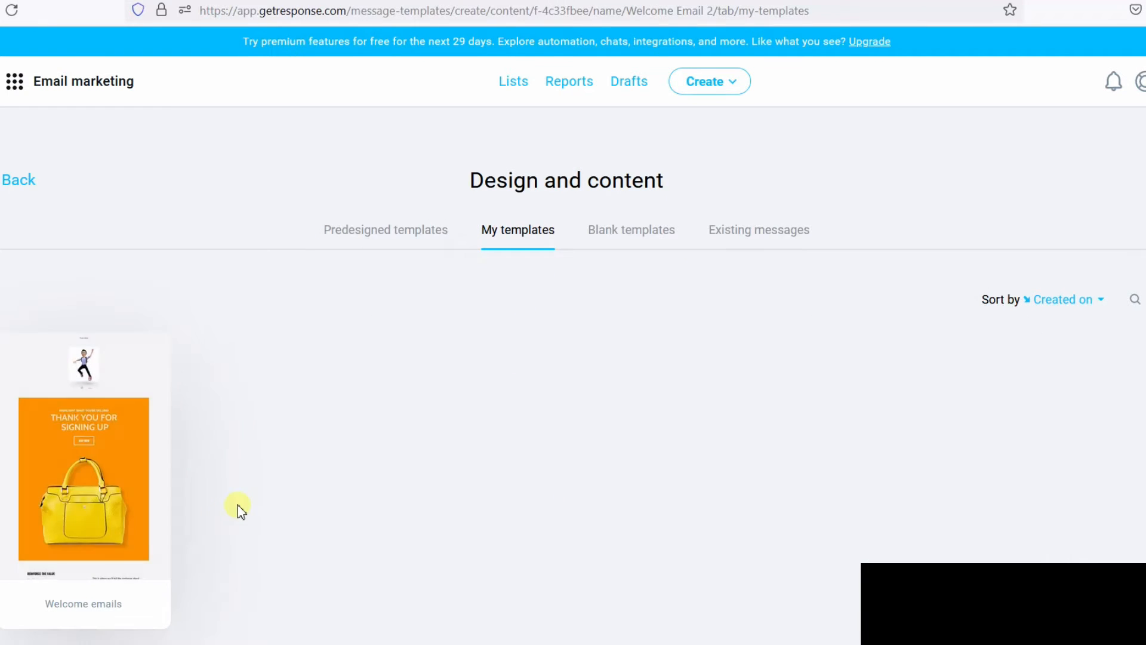
{"action": "left_click", "coordinate": [639, 235]}
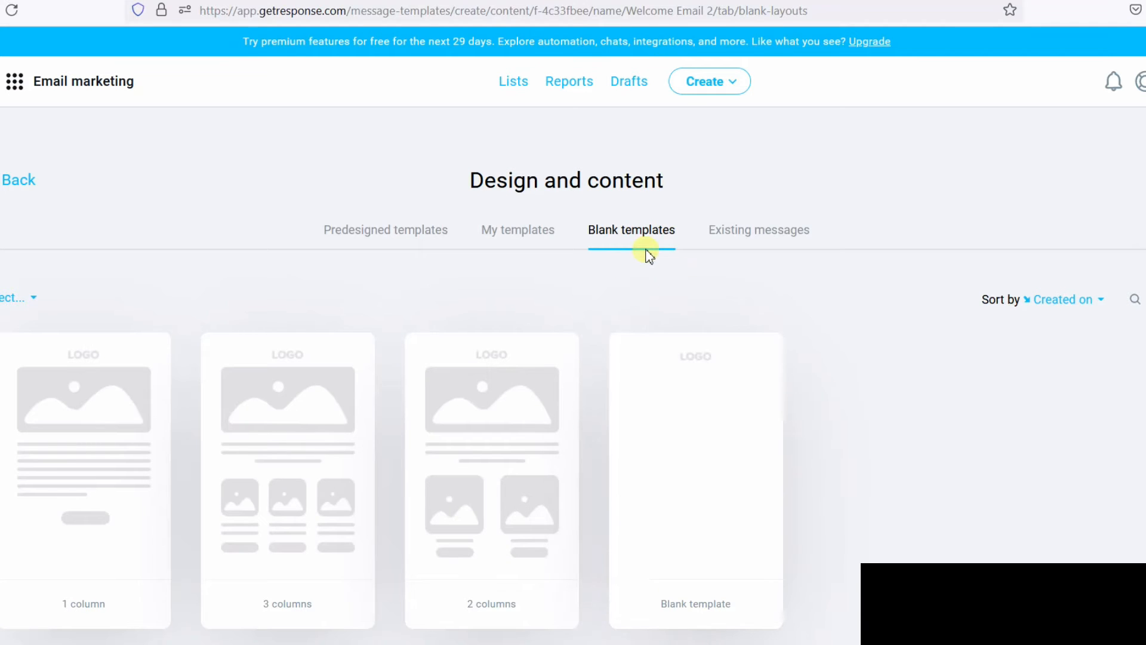
{"action": "left_click", "coordinate": [750, 238]}
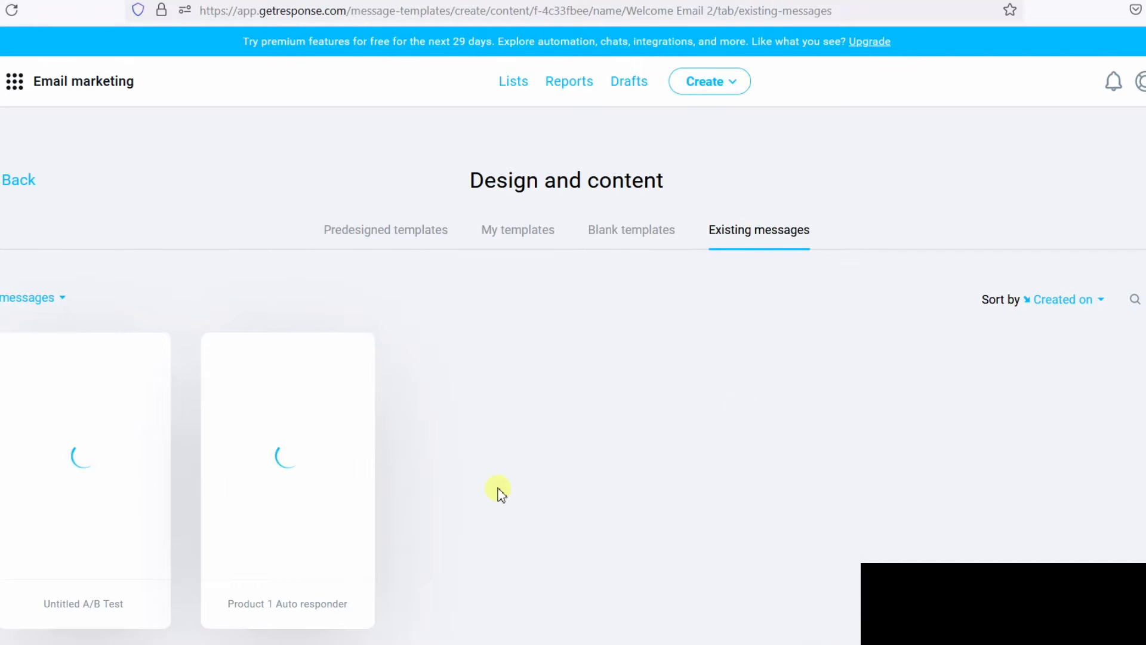
{"action": "mouse_move", "coordinate": [289, 477]}
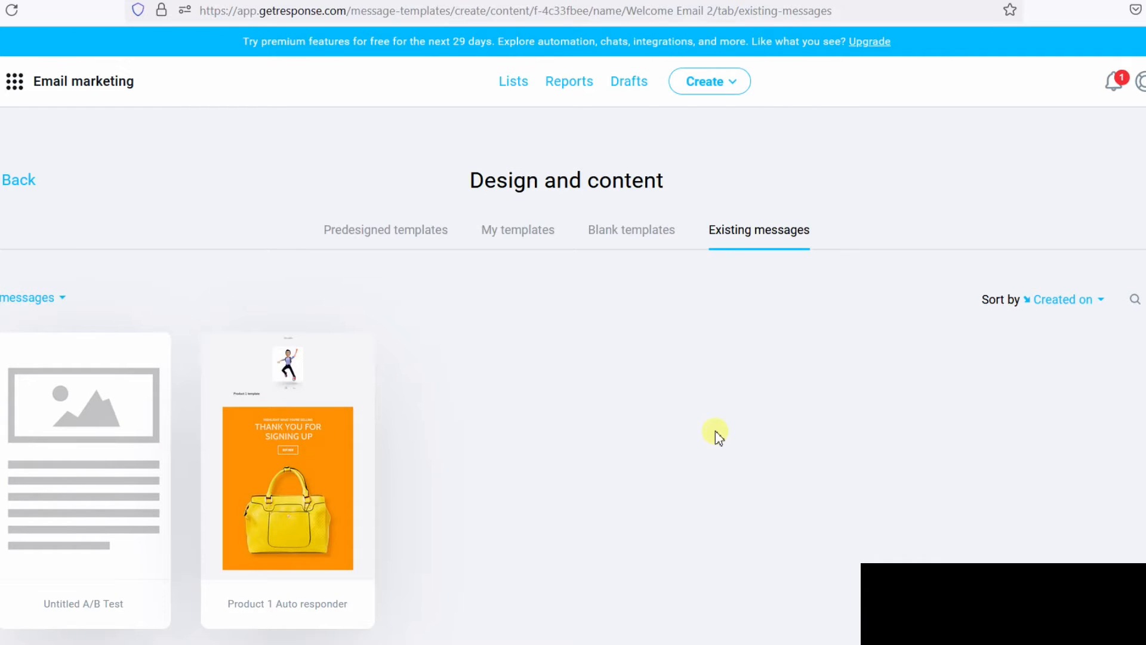
{"action": "mouse_move", "coordinate": [279, 436]}
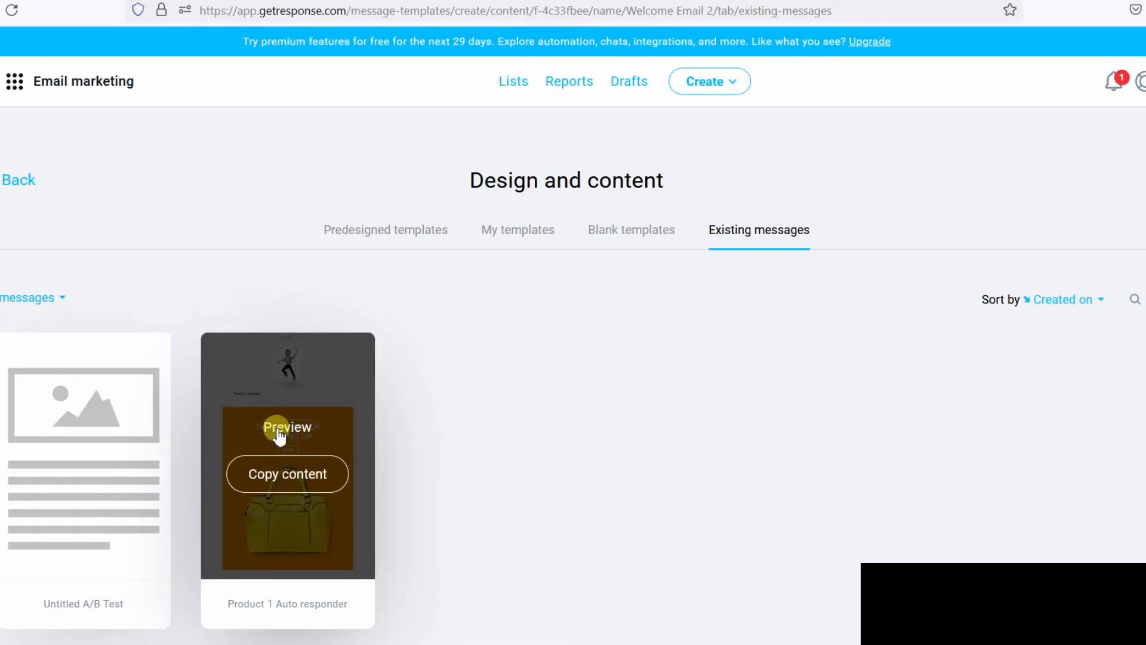
{"action": "left_click", "coordinate": [615, 228]}
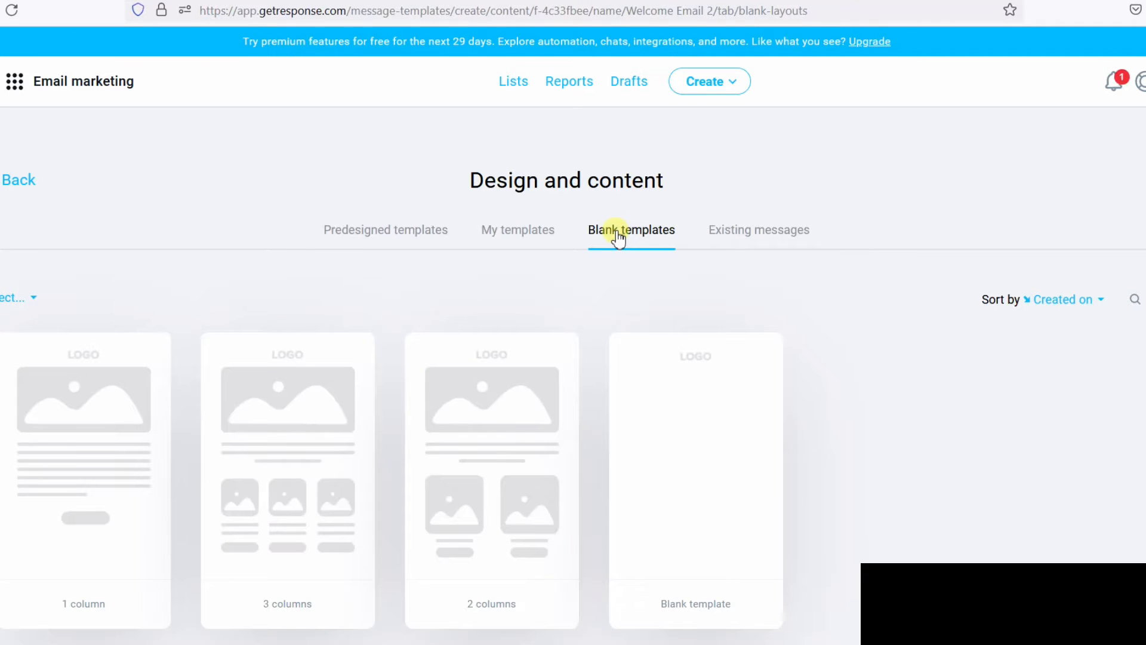
- Start from the predesigned "Spring sale" template and review its content in the editor
{"action": "left_click", "coordinate": [362, 246]}
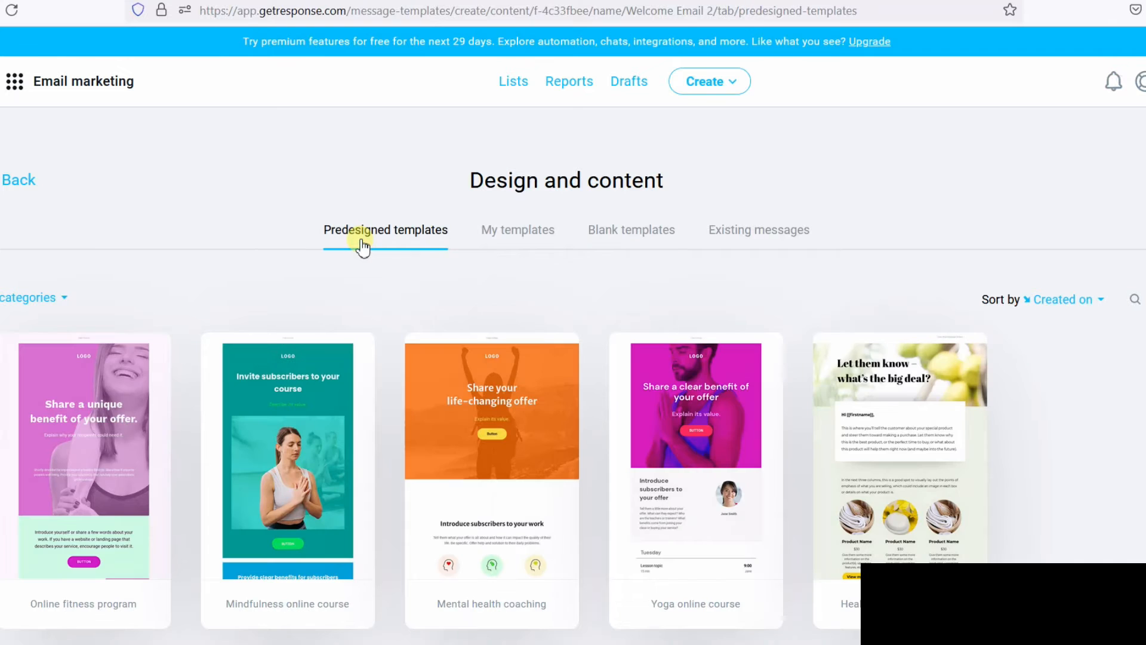
{"action": "scroll", "coordinate": [625, 311], "scroll_direction": "down", "scroll_amount": 8}
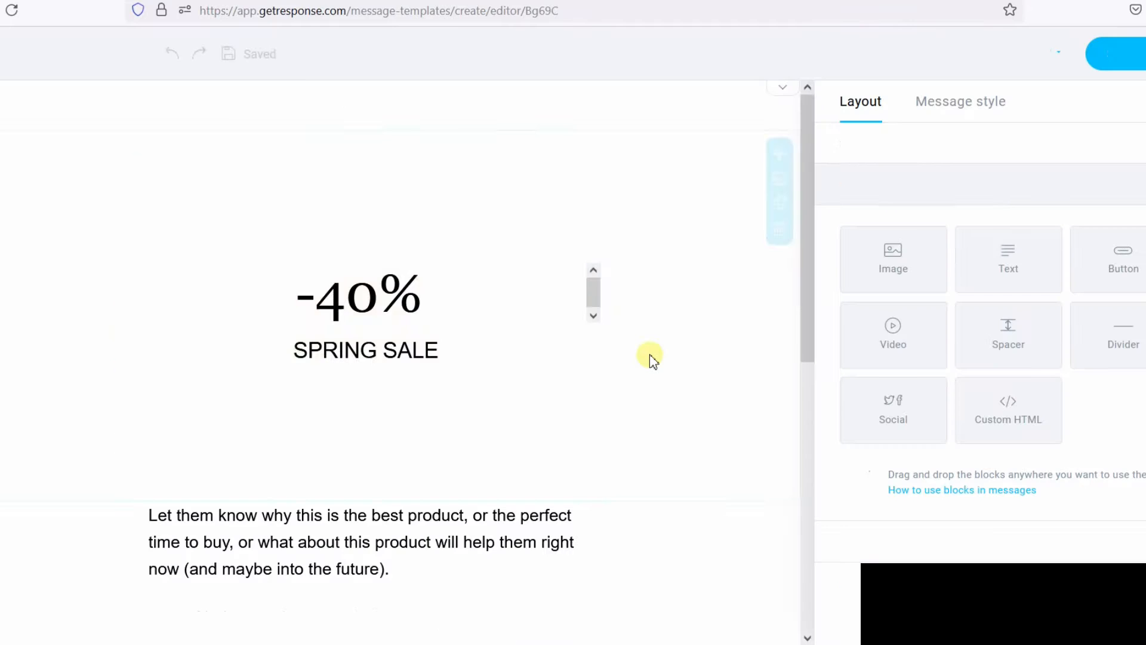
{"action": "scroll", "coordinate": [653, 360], "scroll_direction": "down", "scroll_amount": 10}
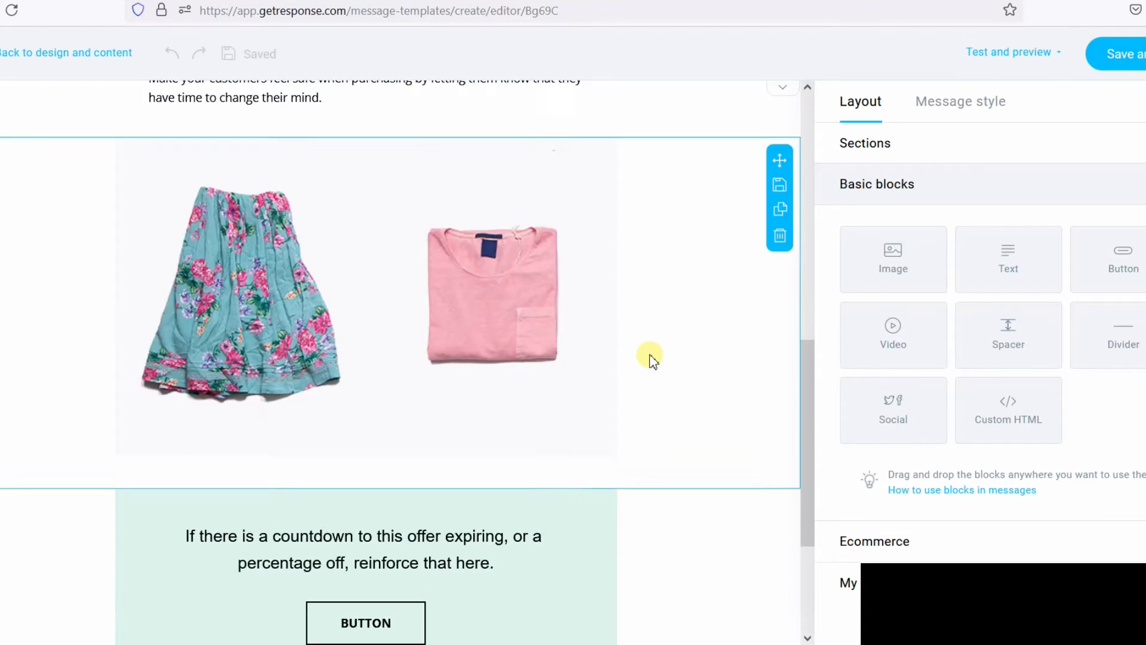
{"action": "scroll", "coordinate": [653, 360], "scroll_direction": "up", "scroll_amount": 10}
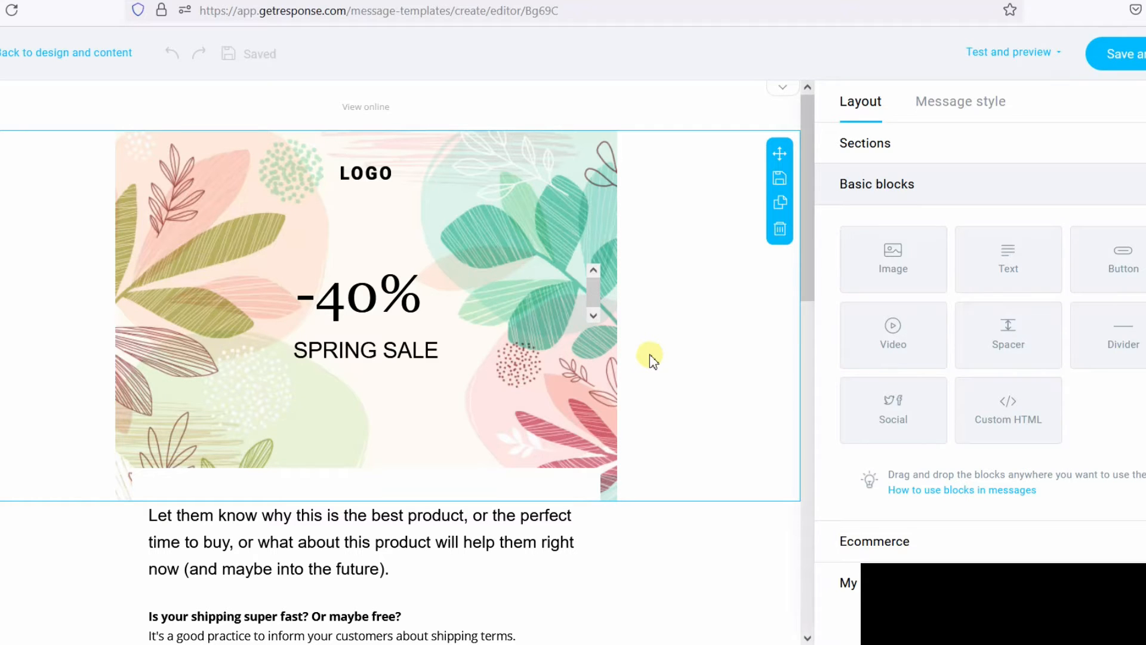
{"action": "scroll", "coordinate": [654, 361], "scroll_direction": "down", "scroll_amount": 5}
{"action": "scroll", "coordinate": [653, 362], "scroll_direction": "up", "scroll_amount": 5}
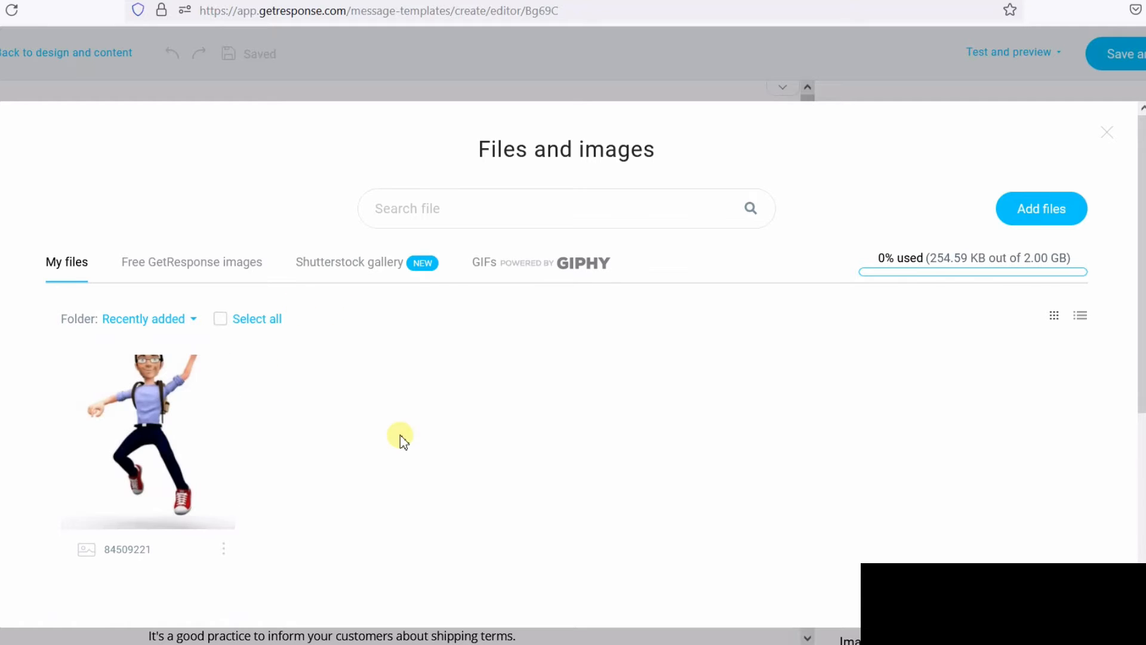
- Examine the upload, target folder and URL import options for adding image files
{"action": "left_click", "coordinate": [1048, 216]}
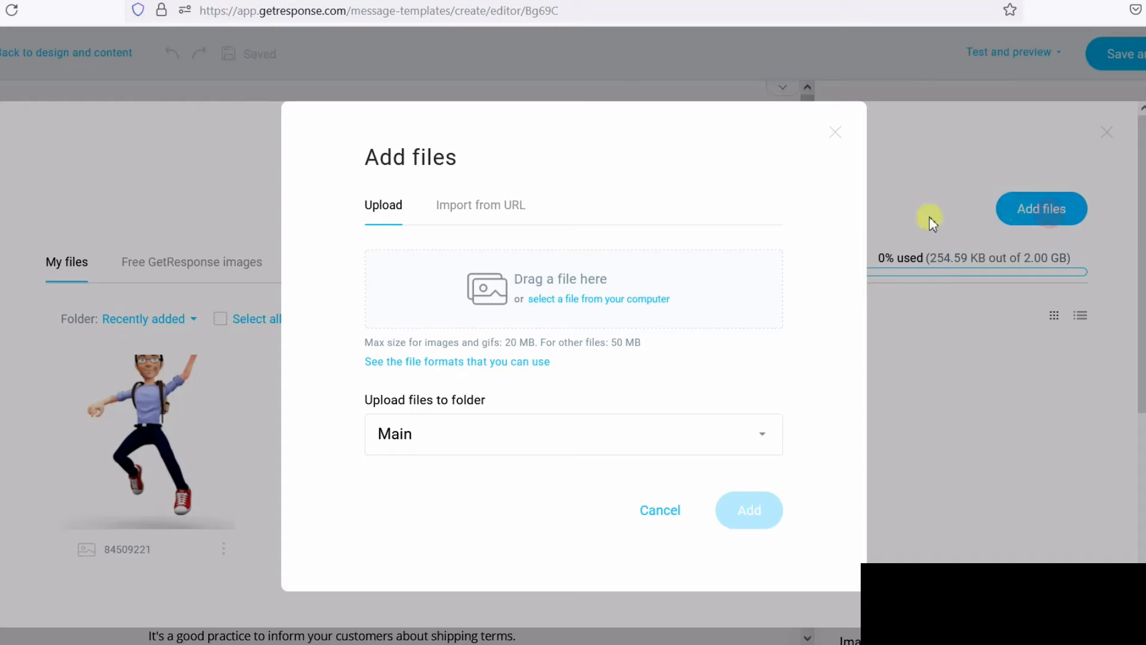
{"action": "left_click", "coordinate": [533, 430]}
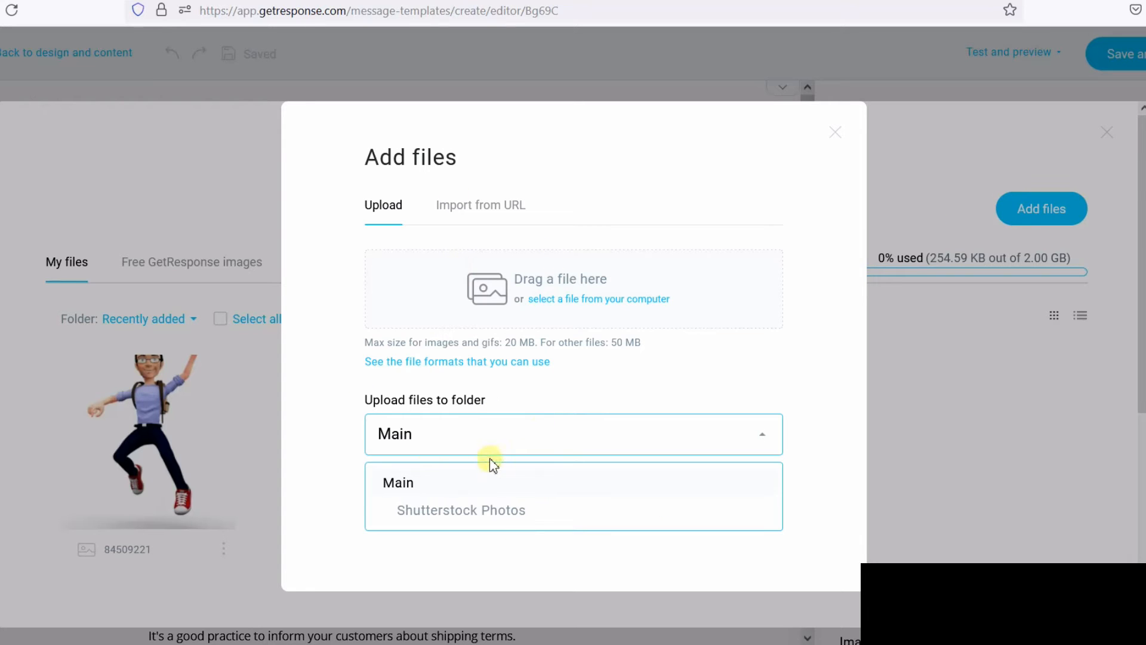
{"action": "left_click", "coordinate": [453, 205]}
{"action": "left_click", "coordinate": [583, 289]}
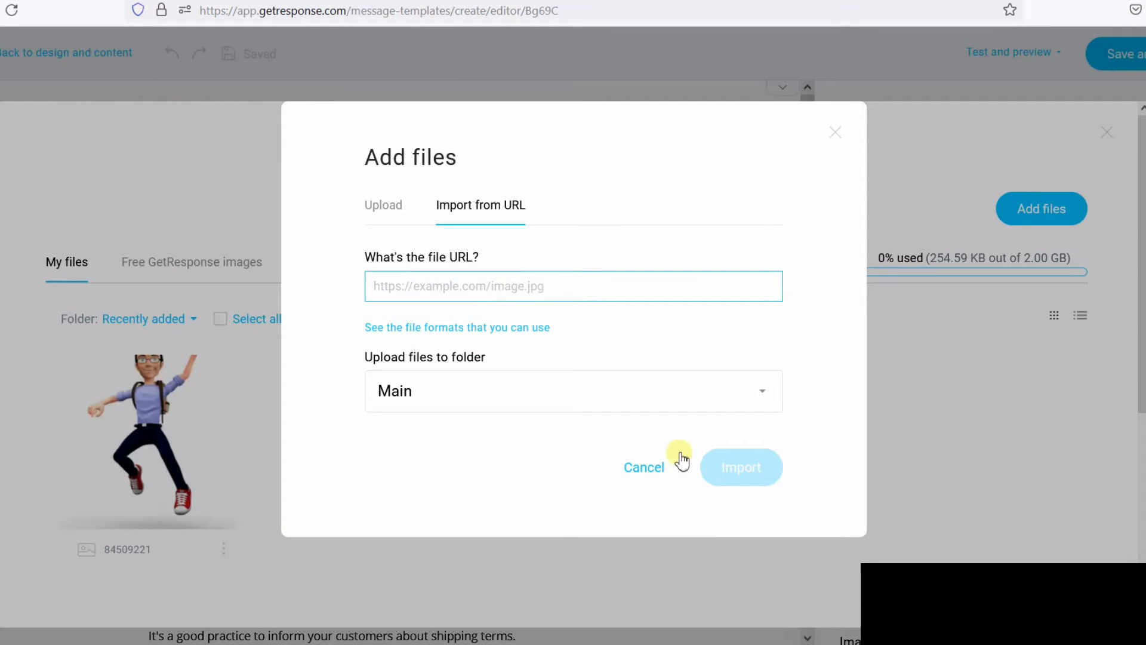
{"action": "left_click", "coordinate": [650, 472]}
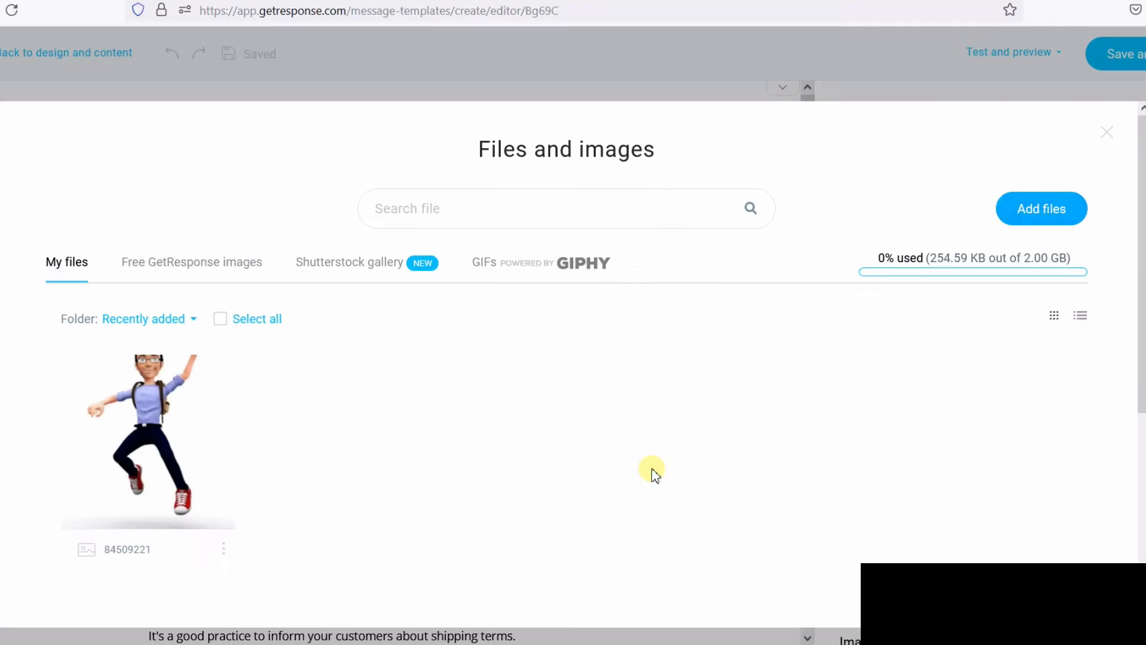
- Replace the header logo with the "abstract lines" picture from the free GetResponse images
{"action": "left_click", "coordinate": [197, 268]}
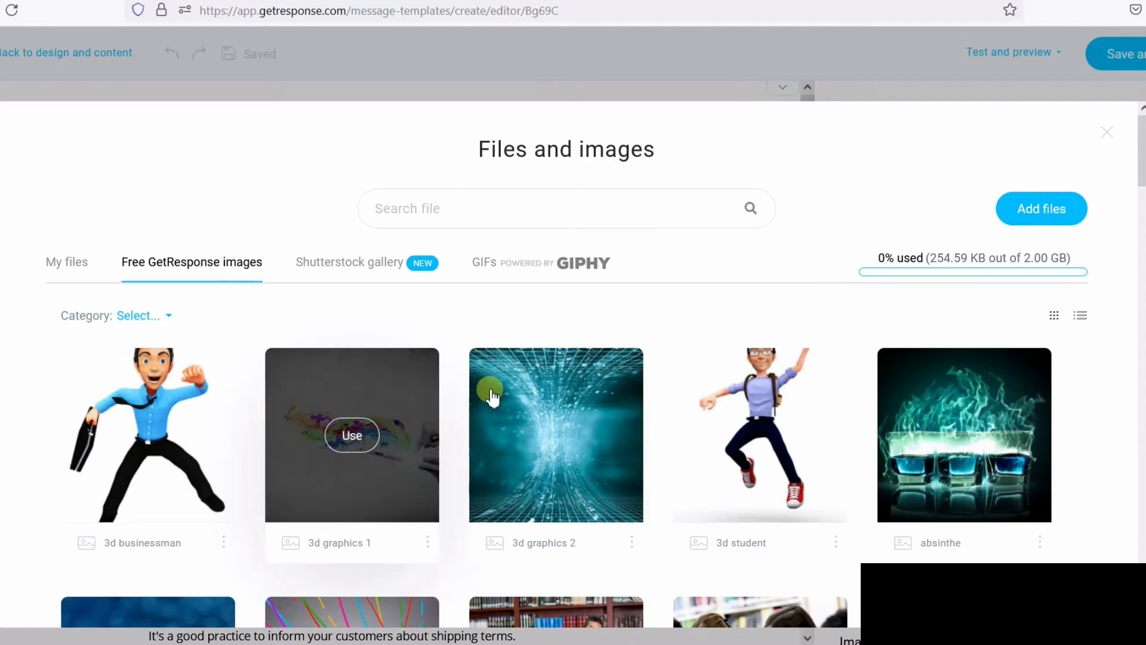
{"action": "scroll", "coordinate": [493, 394], "scroll_direction": "down", "scroll_amount": 10}
{"action": "scroll", "coordinate": [493, 394], "scroll_direction": "down", "scroll_amount": 20}
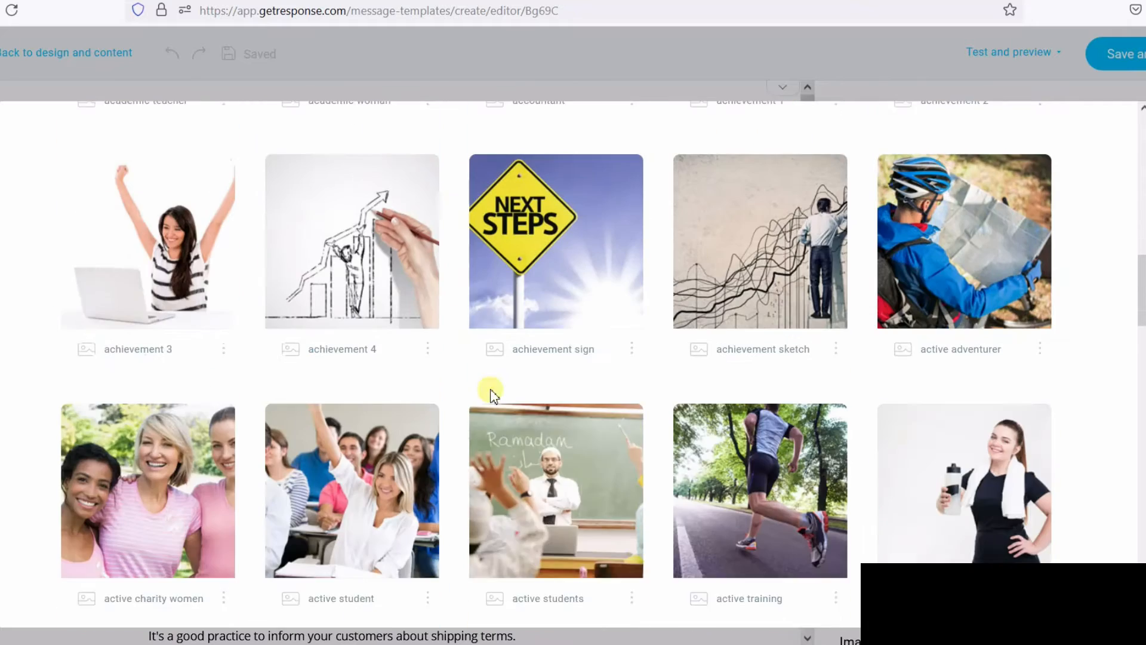
{"action": "scroll", "coordinate": [493, 394], "scroll_direction": "down", "scroll_amount": 10}
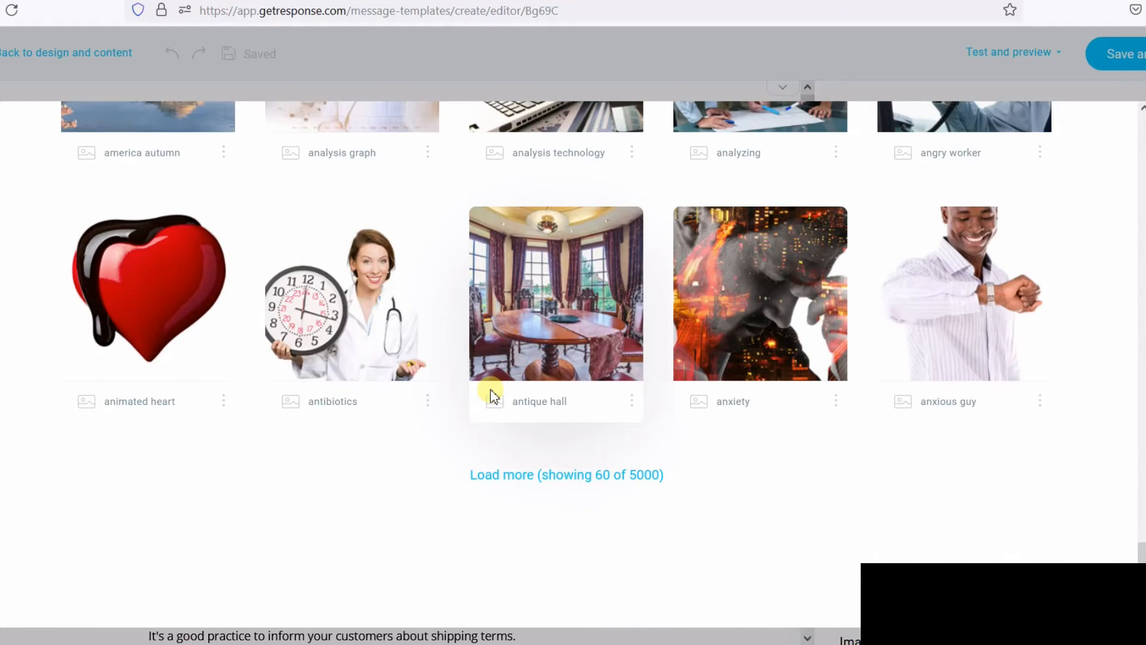
{"action": "scroll", "coordinate": [627, 460], "scroll_direction": "up", "scroll_amount": 20}
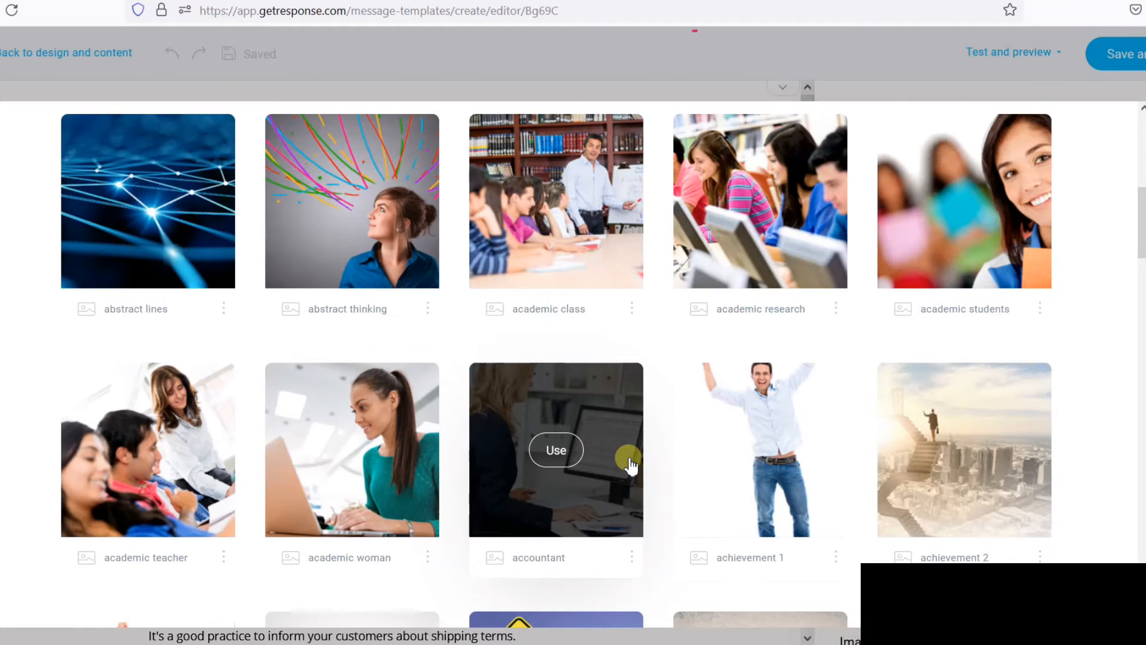
{"action": "scroll", "coordinate": [585, 454], "scroll_direction": "up", "scroll_amount": 5}
{"action": "scroll", "coordinate": [435, 487], "scroll_direction": "down", "scroll_amount": 3}
{"action": "left_click", "coordinate": [428, 501]}
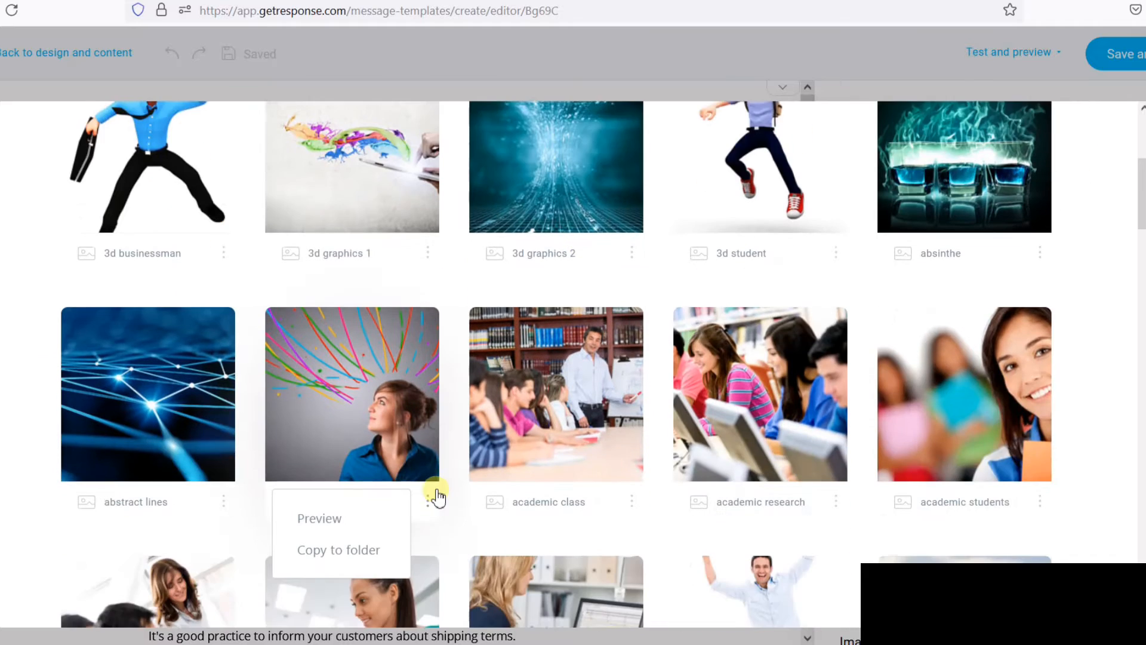
{"action": "left_click", "coordinate": [269, 406]}
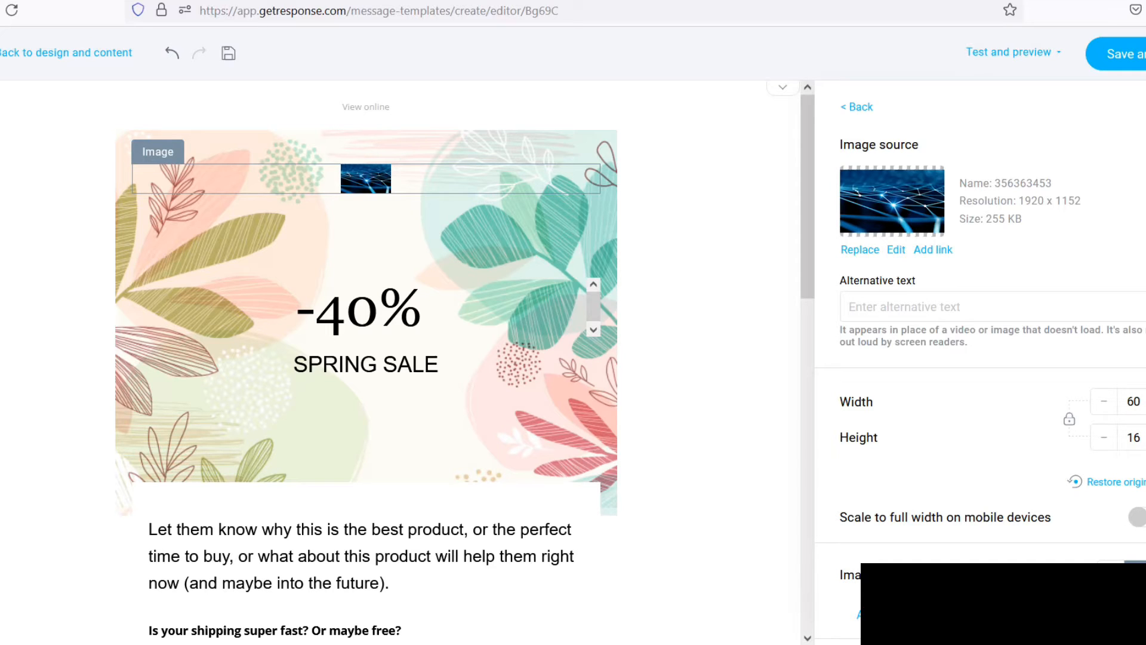
- Enlarge the header logo image to 200 wide by 120 high with its proportions locked
{"action": "left_click", "coordinate": [1070, 419]}
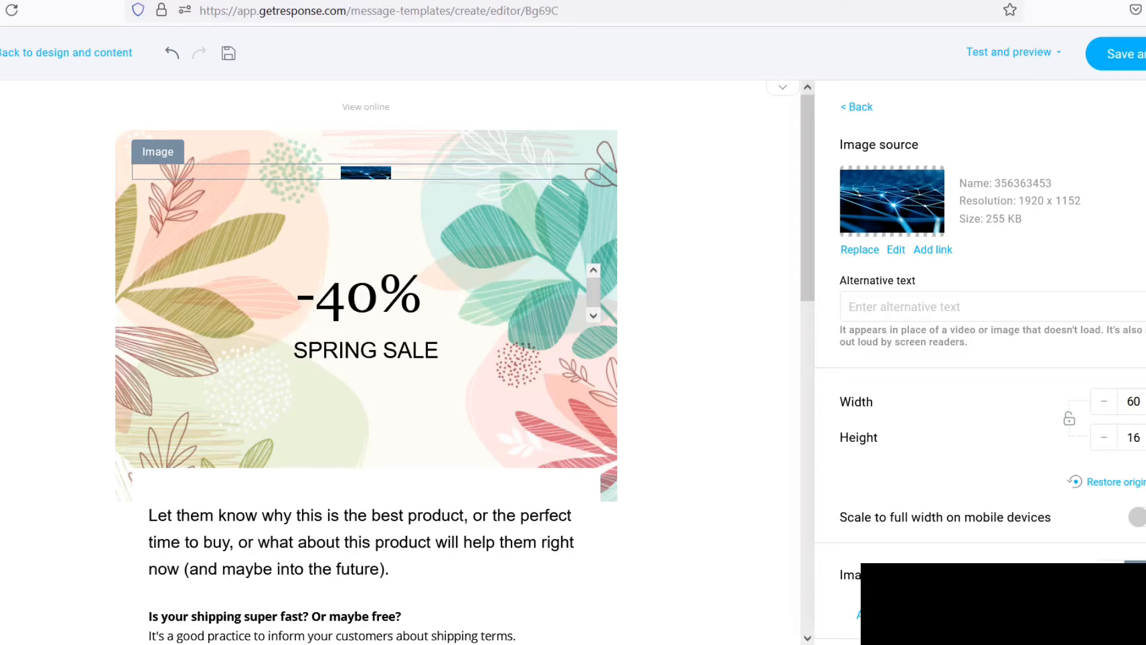
{"action": "left_click", "coordinate": [1070, 421]}
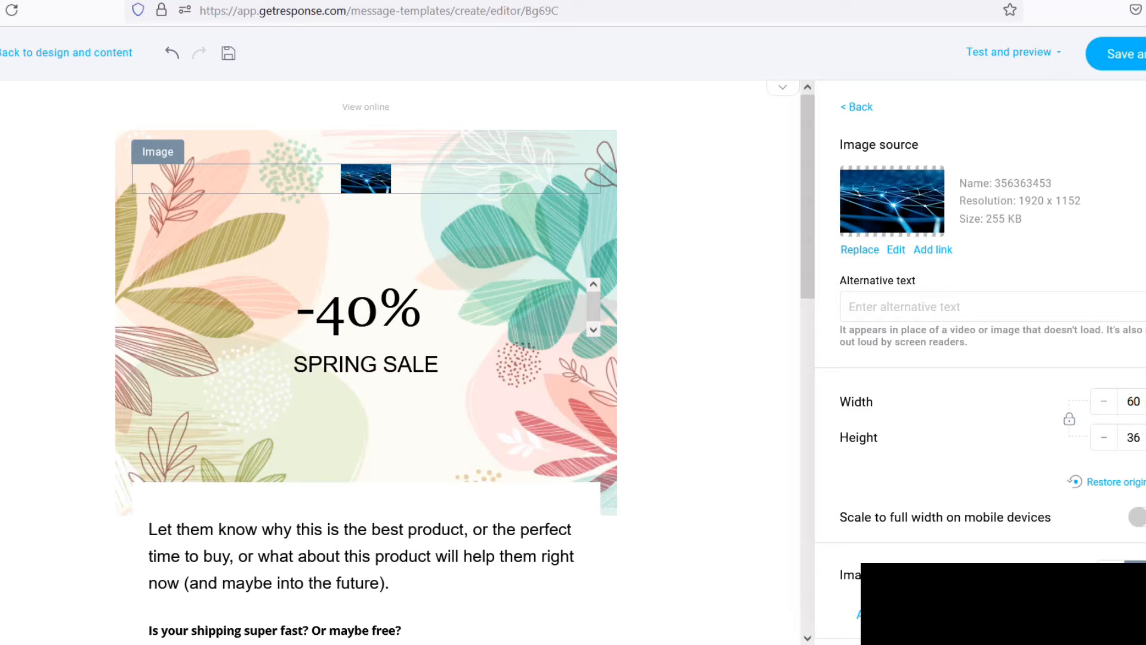
{"action": "left_click", "coordinate": [1145, 402]}
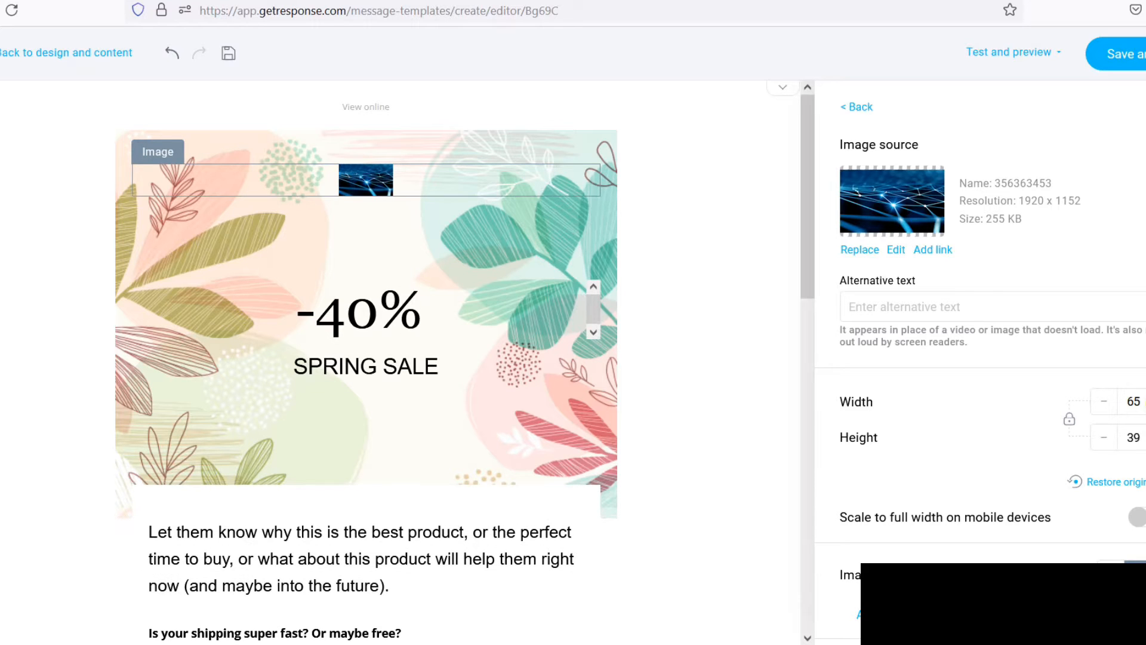
{"action": "left_click", "coordinate": [1145, 402]}
{"action": "left_click", "coordinate": [1145, 401]}
{"action": "left_click", "coordinate": [1145, 402]}
{"action": "left_click", "coordinate": [1145, 401]}
{"action": "left_click", "coordinate": [1145, 401]}
{"action": "left_click", "coordinate": [1145, 402]}
{"action": "left_click", "coordinate": [1145, 402]}
{"action": "left_click", "coordinate": [1145, 402]}
{"action": "left_click", "coordinate": [1145, 401]}
{"action": "left_click", "coordinate": [1145, 402]}
{"action": "left_click", "coordinate": [1145, 401]}
{"action": "left_click", "coordinate": [1145, 402]}
{"action": "left_click", "coordinate": [1145, 402]}
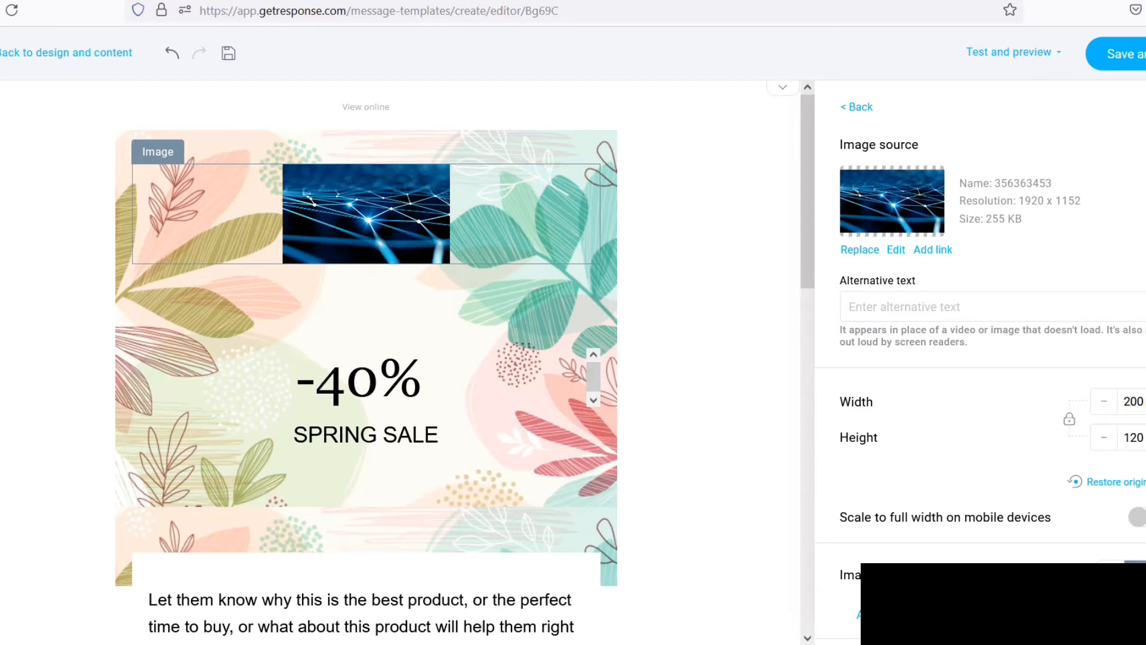
- Edit the logo image, adding the text "DEMO LOGO" centred in its lower part, and save it
{"action": "left_click", "coordinate": [898, 251]}
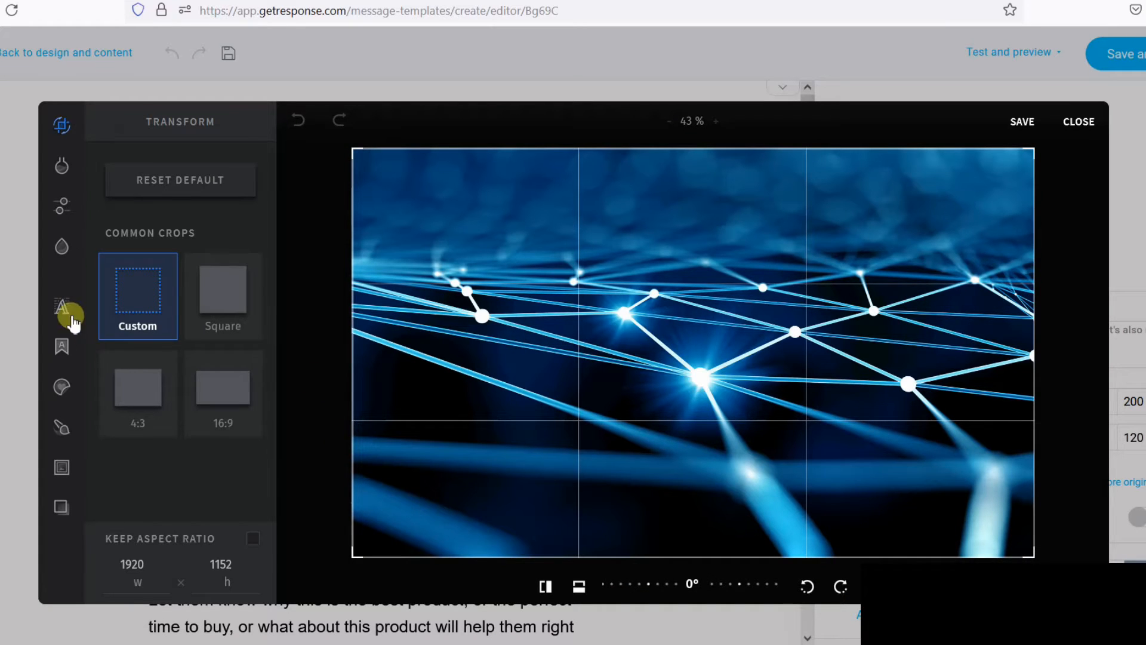
{"action": "left_click", "coordinate": [62, 306]}
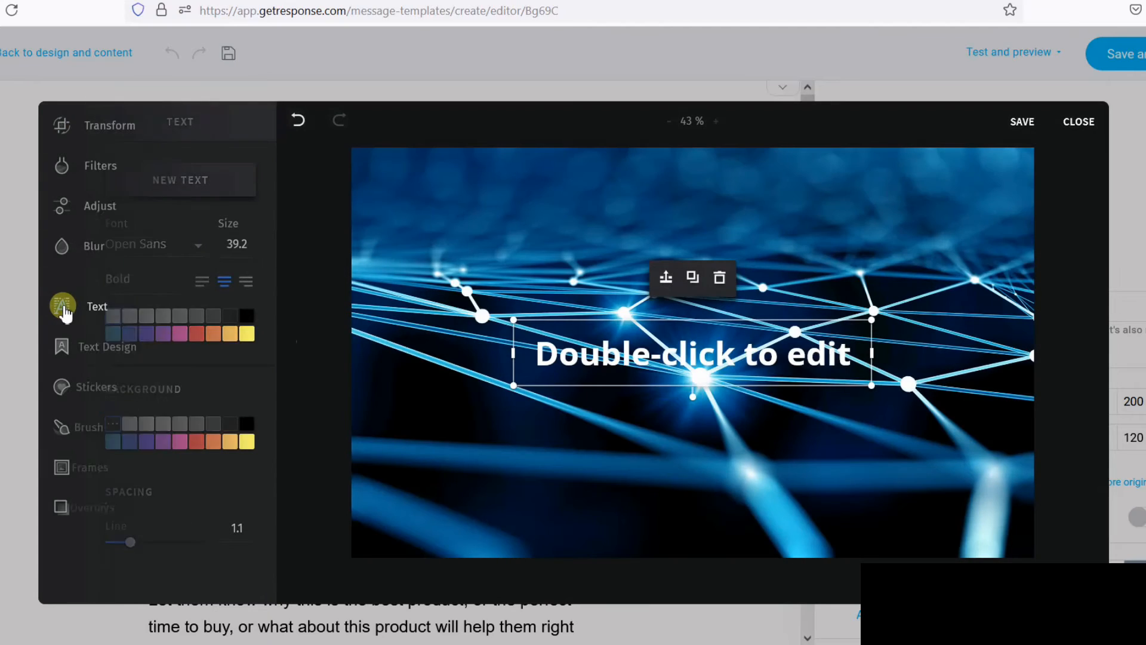
{"action": "left_click_drag", "start_coordinate": [671, 361], "coordinate": [675, 476]}
{"action": "double_click", "coordinate": [690, 454]}
{"action": "type", "text": "DEMO LOGO"}
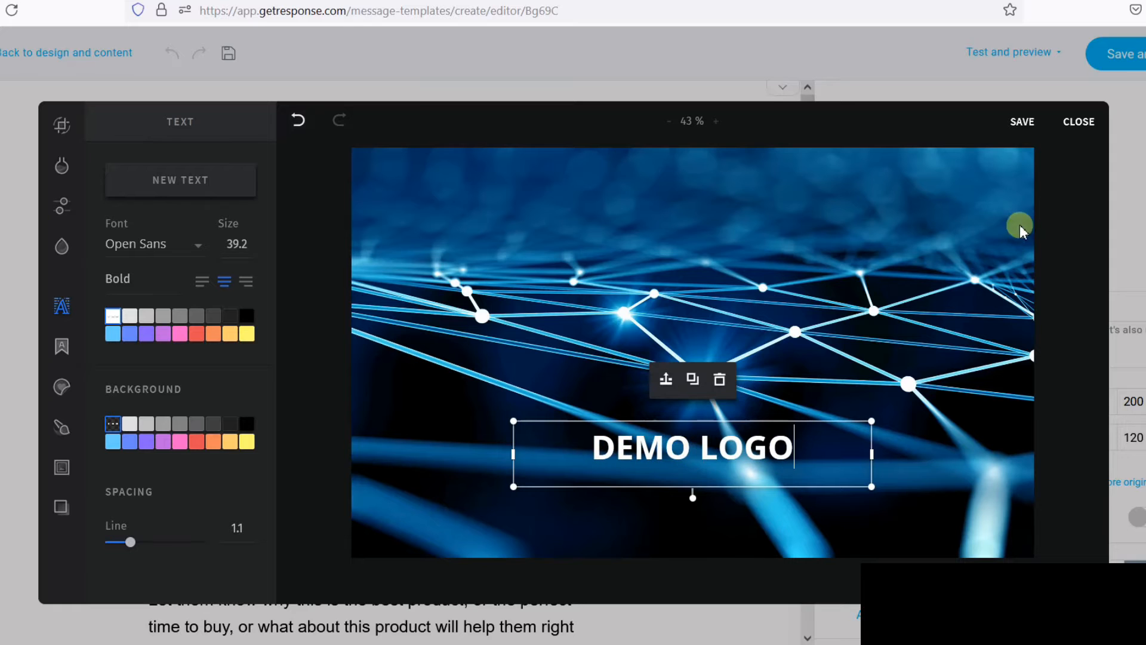
{"action": "left_click", "coordinate": [1022, 126]}
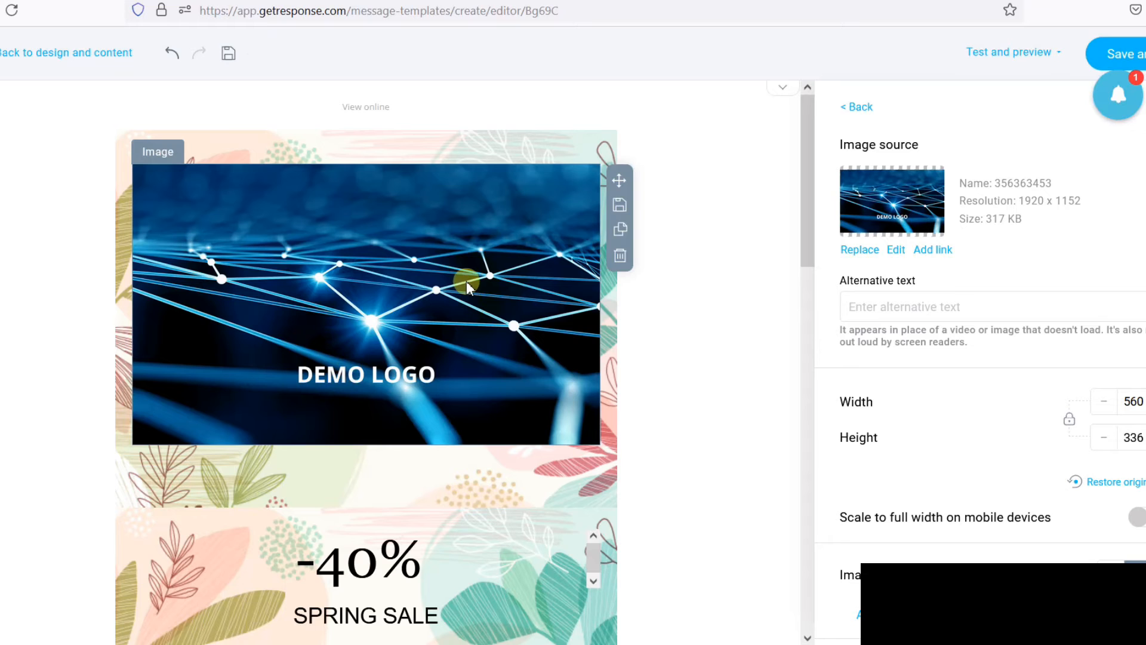
- Set the edited header logo image's width to 200, keeping its proportions locked
{"action": "double_click", "coordinate": [1127, 405]}
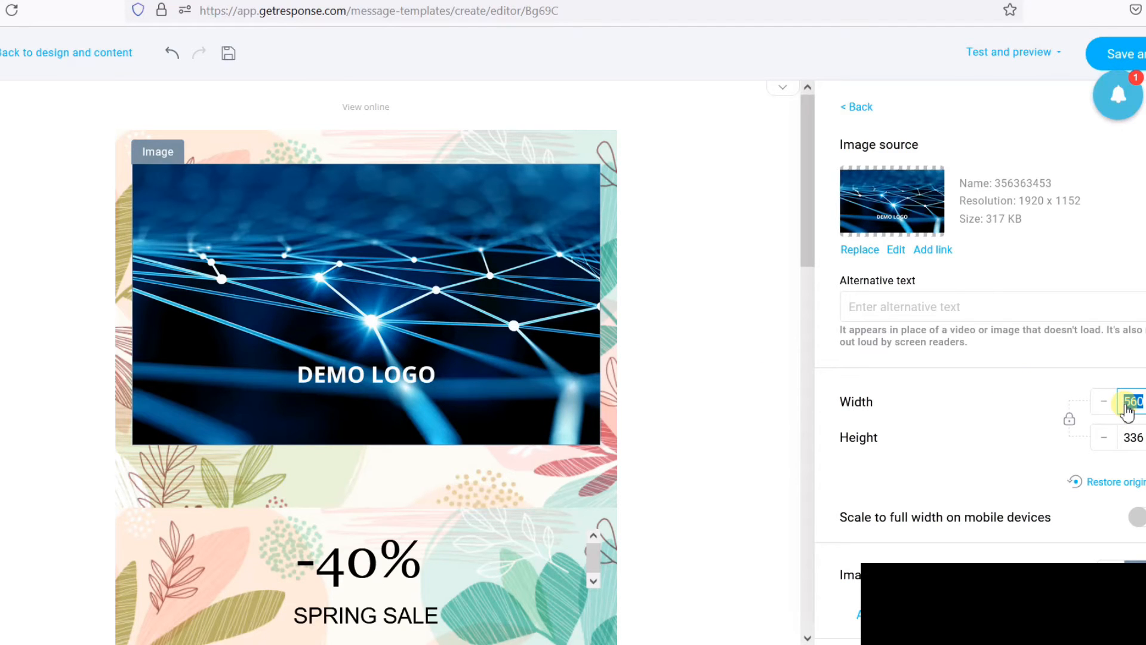
{"action": "type", "text": "200"}
{"action": "left_click", "coordinate": [729, 379]}
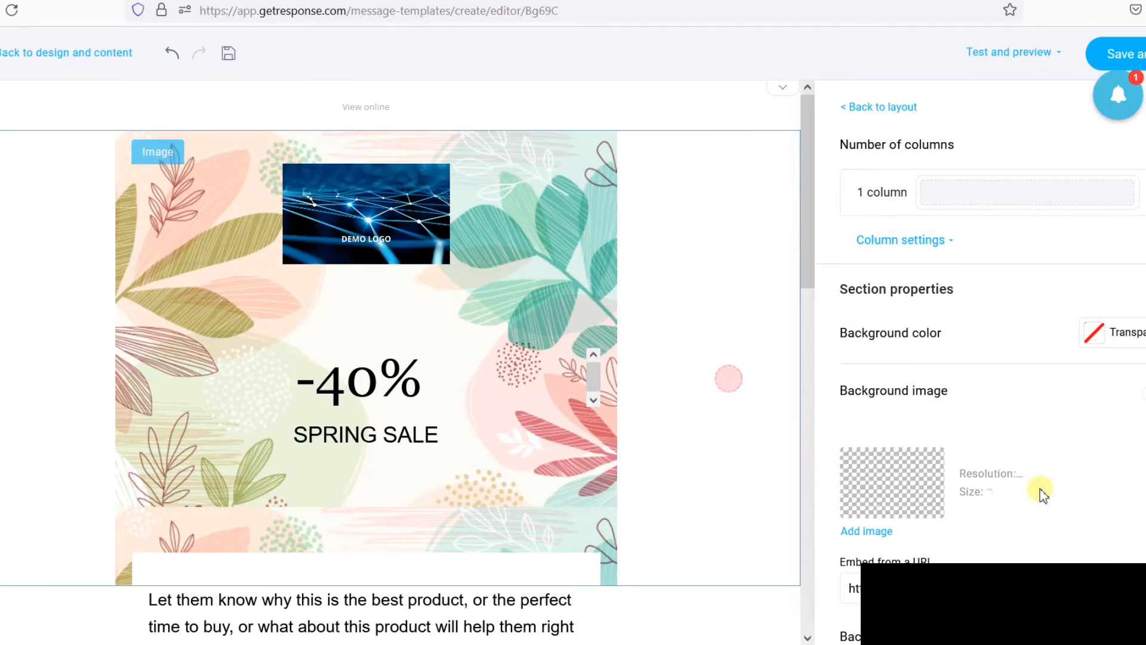
- Try the left and right alignments on the header logo image and return it to centre
{"action": "left_click", "coordinate": [379, 224]}
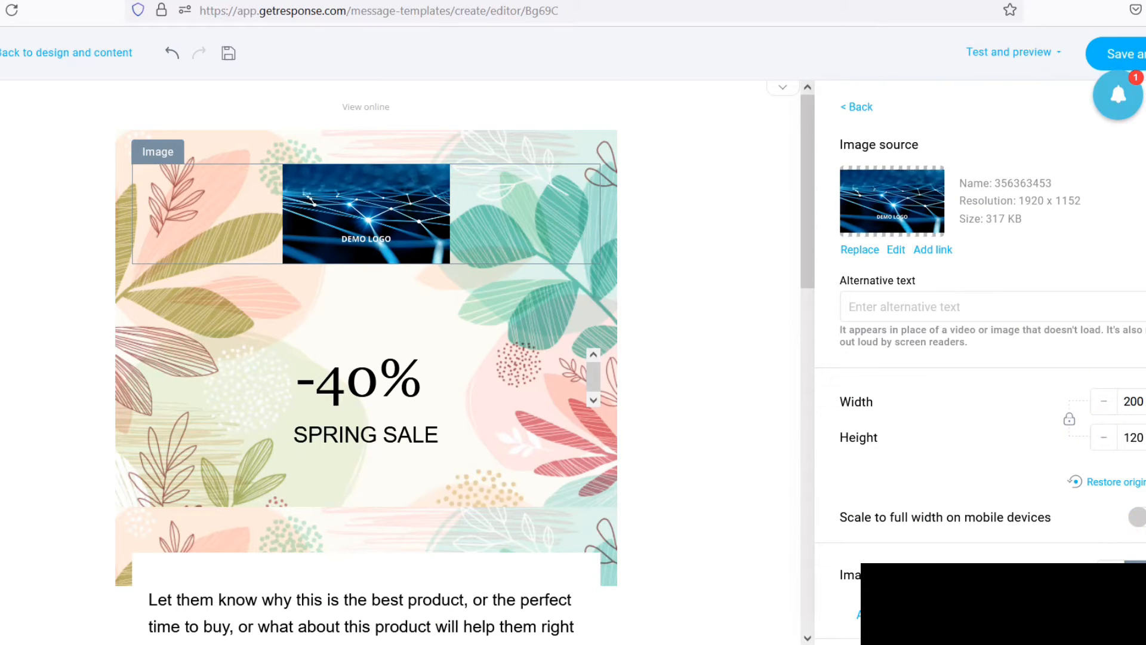
{"action": "left_click", "coordinate": [1111, 562]}
{"action": "left_click", "coordinate": [1145, 562]}
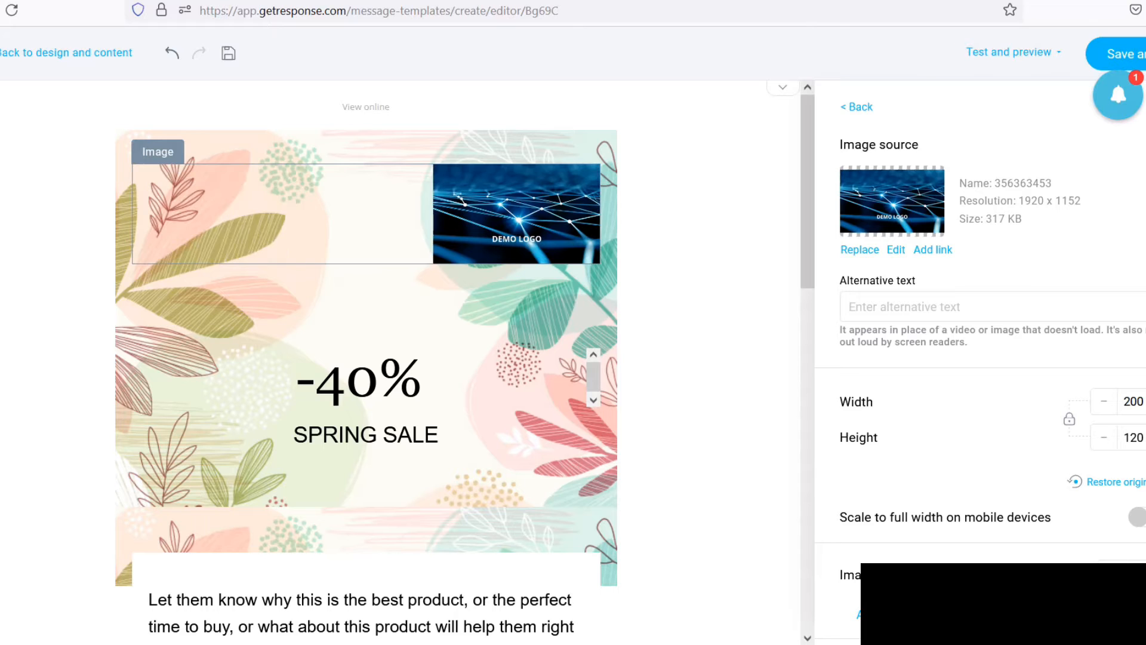
{"action": "left_click", "coordinate": [1136, 561]}
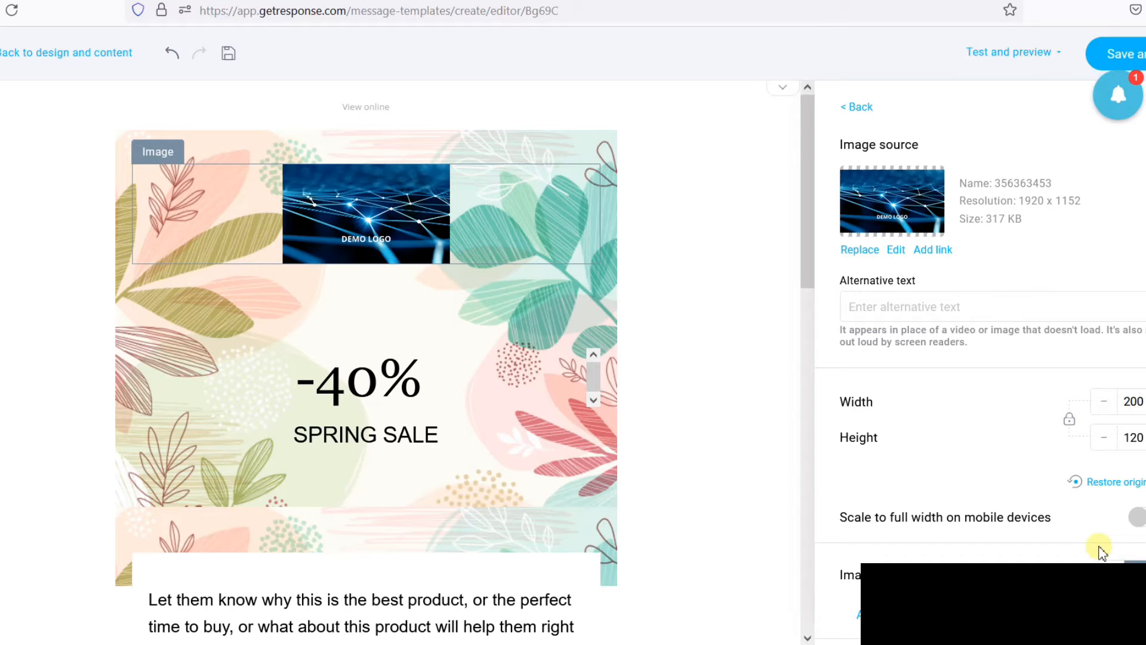
- Display the logo image's border settings for each side and return to one shared setting for all sides
{"action": "scroll", "coordinate": [1102, 552], "scroll_direction": "down", "scroll_amount": 1}
{"action": "scroll", "coordinate": [990, 450], "scroll_direction": "down", "scroll_amount": 6}
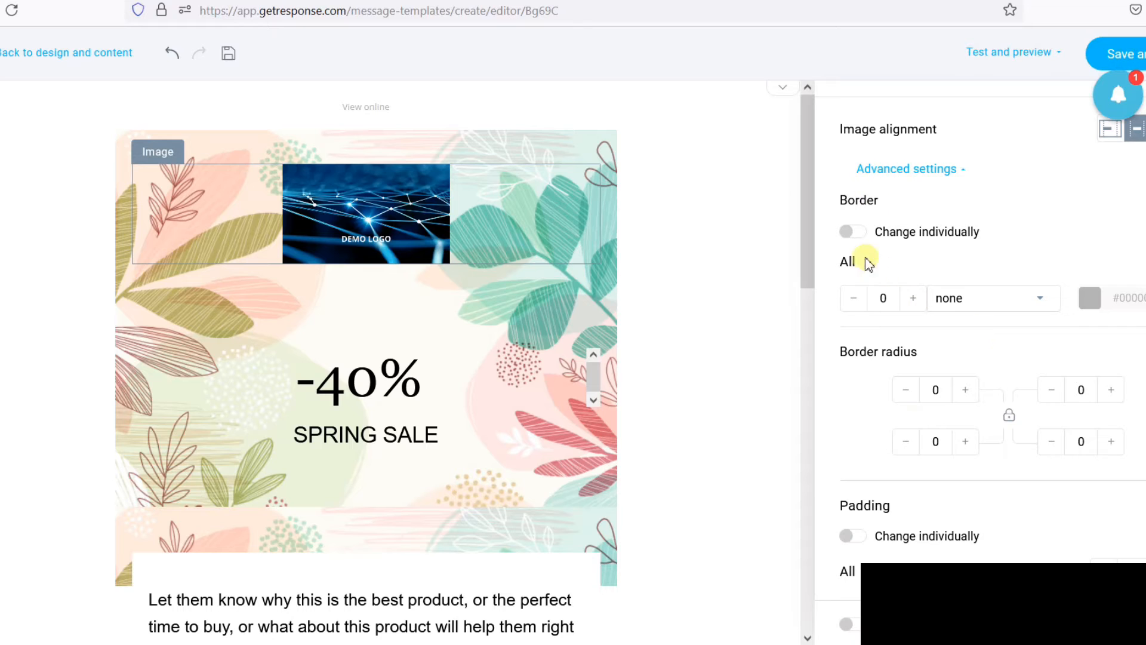
{"action": "left_click", "coordinate": [854, 232]}
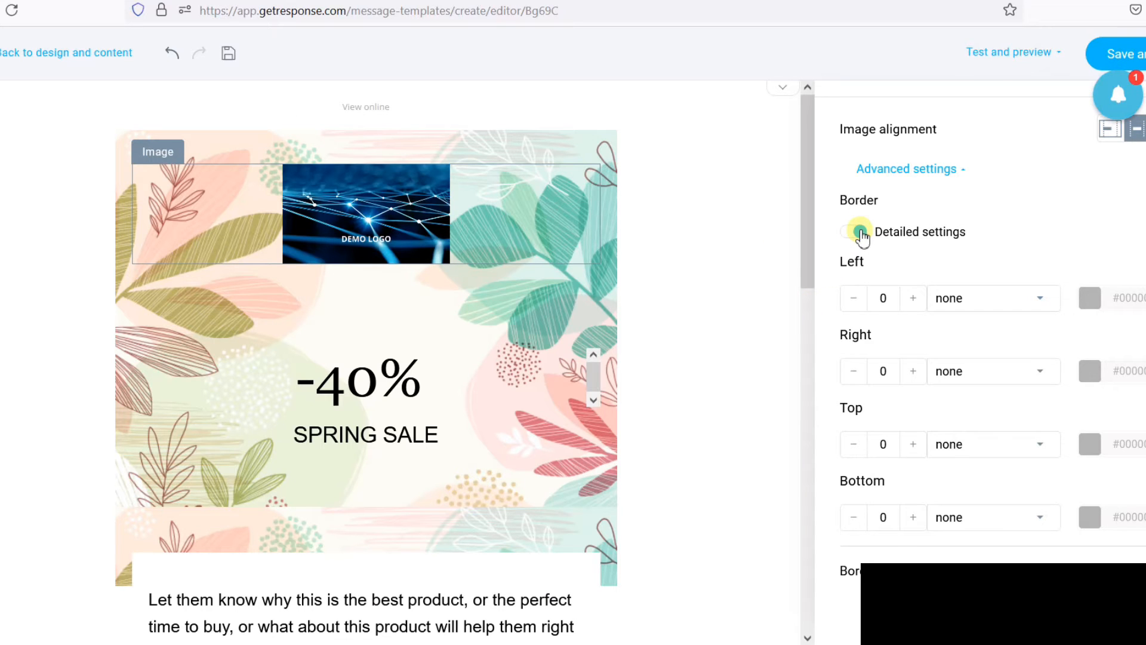
{"action": "left_click", "coordinate": [859, 232]}
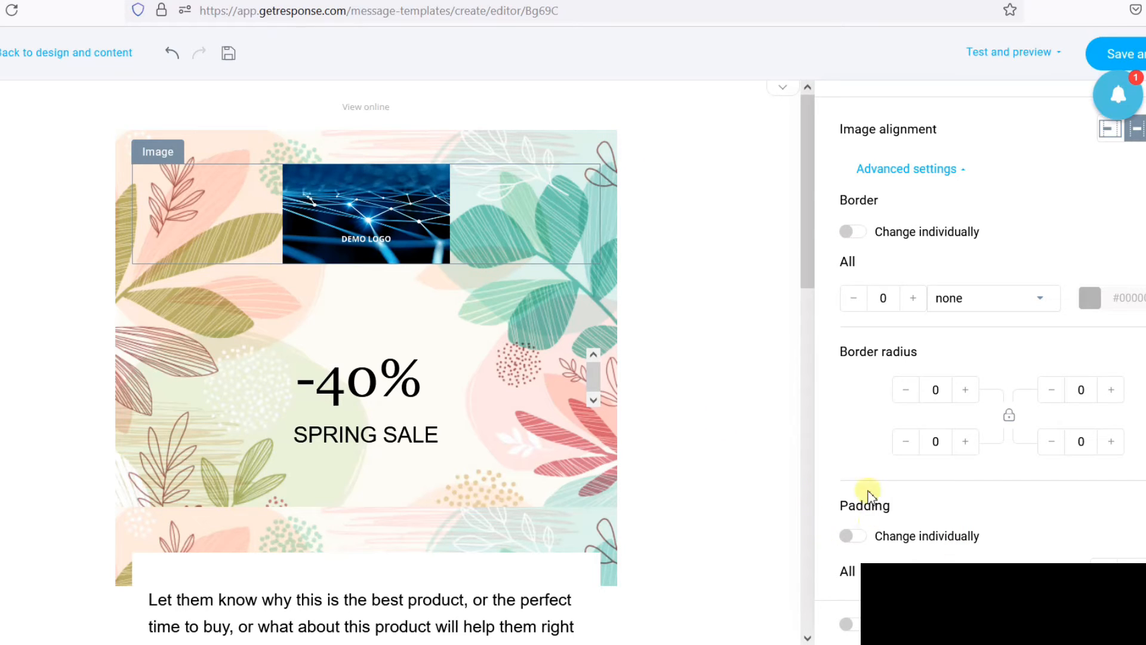
- Enable individual padding for the logo image and set its top padding to 10
{"action": "left_click", "coordinate": [854, 535]}
{"action": "scroll", "coordinate": [1035, 543], "scroll_direction": "down", "scroll_amount": 3}
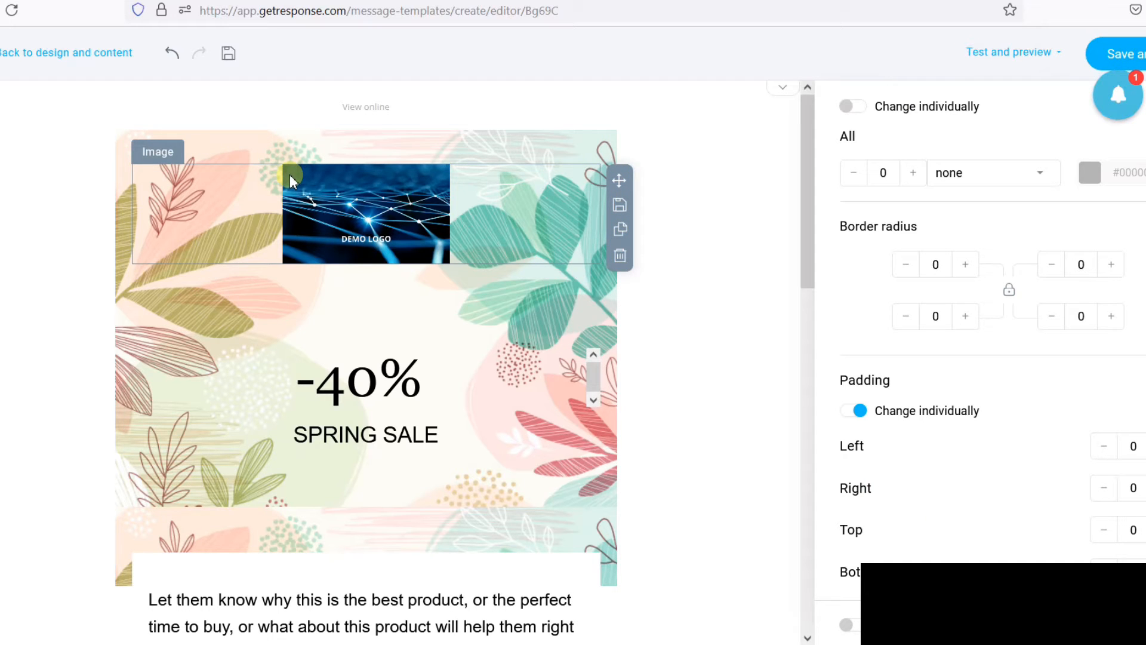
{"action": "left_click", "coordinate": [1129, 531]}
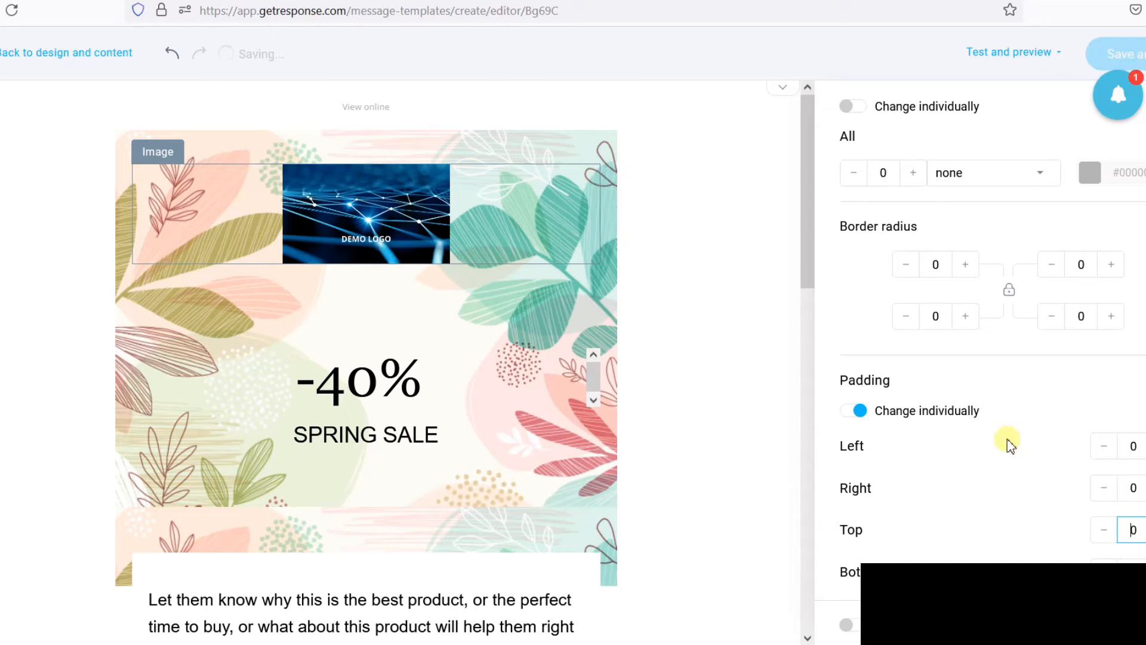
{"action": "left_click", "coordinate": [1132, 530]}
{"action": "type", "text": "1"}
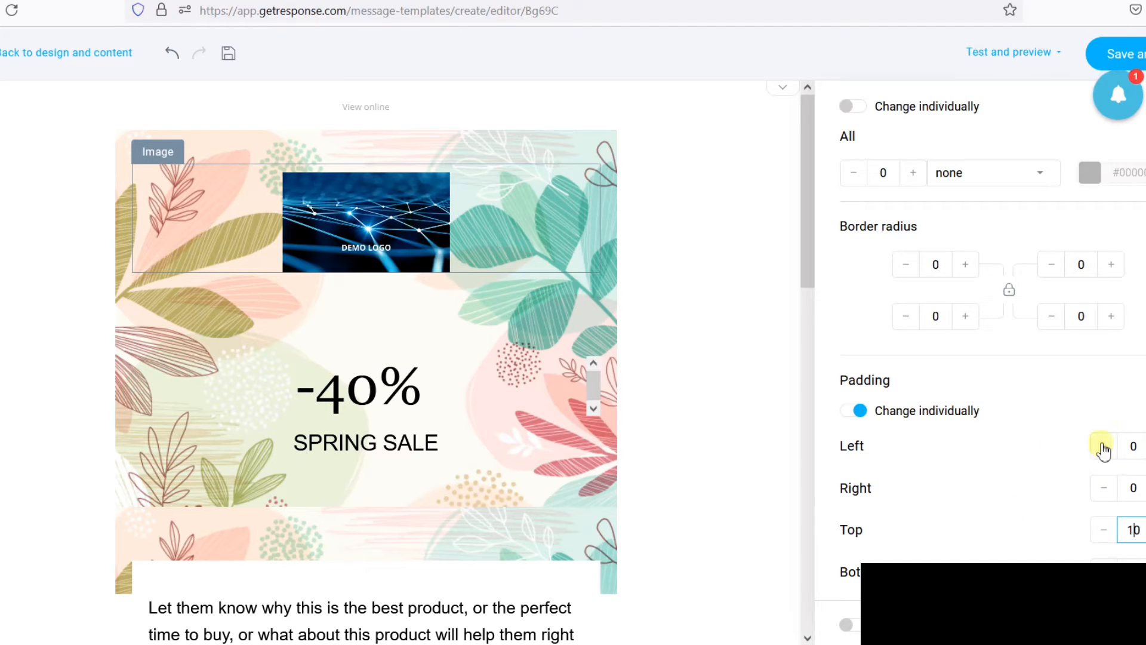
{"action": "mouse_move", "coordinate": [410, 236]}
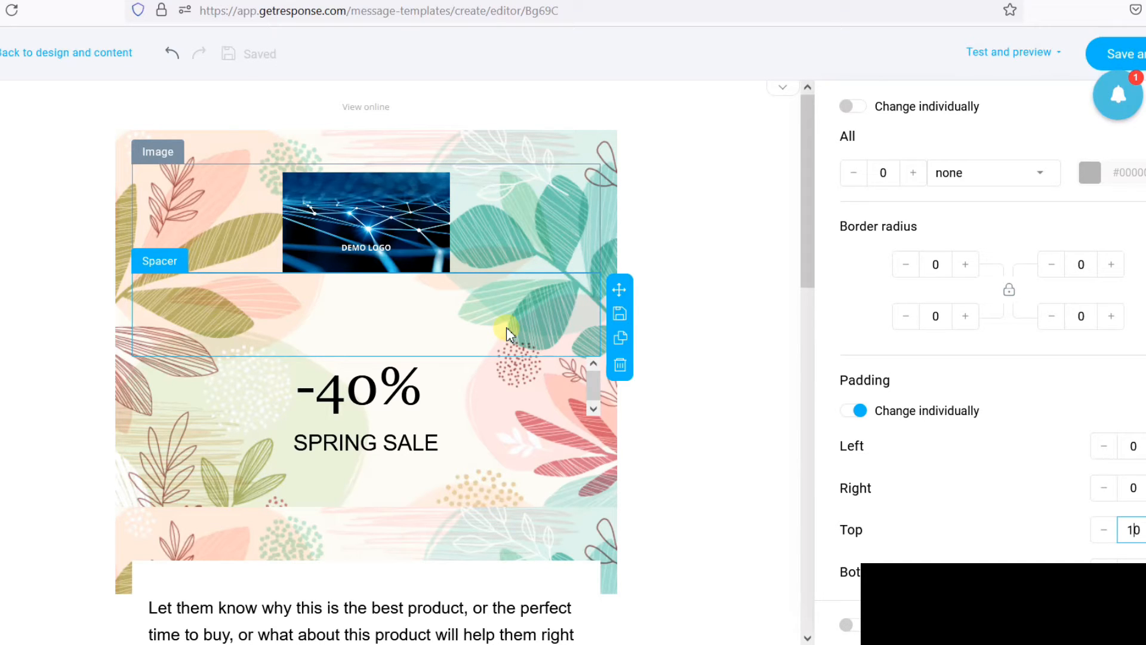
- Try hiding the logo image on mobile devices and switch the option off again
{"action": "left_click", "coordinate": [854, 627]}
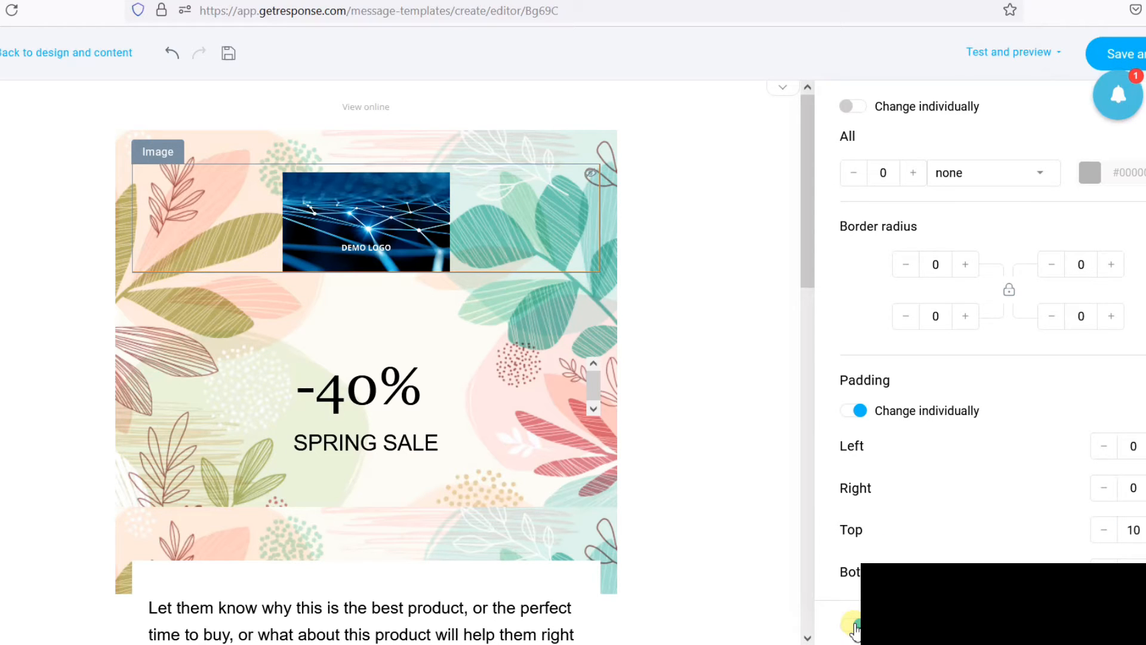
{"action": "mouse_move", "coordinate": [609, 401]}
{"action": "left_click", "coordinate": [854, 625]}
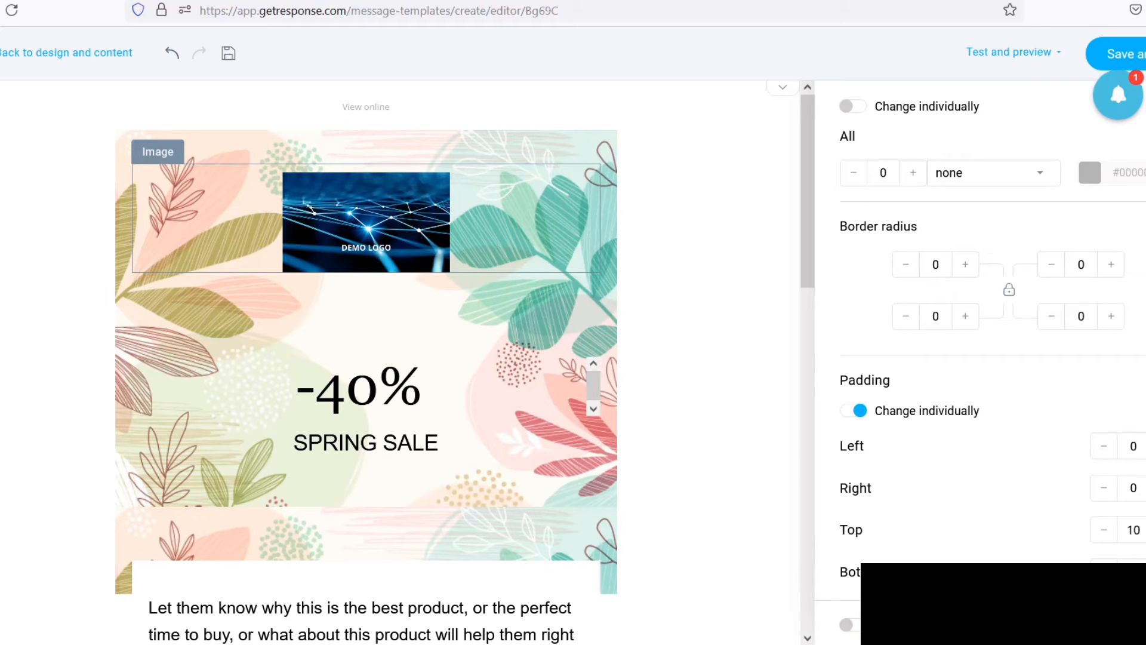
{"action": "scroll", "coordinate": [675, 267], "scroll_direction": "down", "scroll_amount": 3}
{"action": "scroll", "coordinate": [657, 287], "scroll_direction": "up", "scroll_amount": 3}
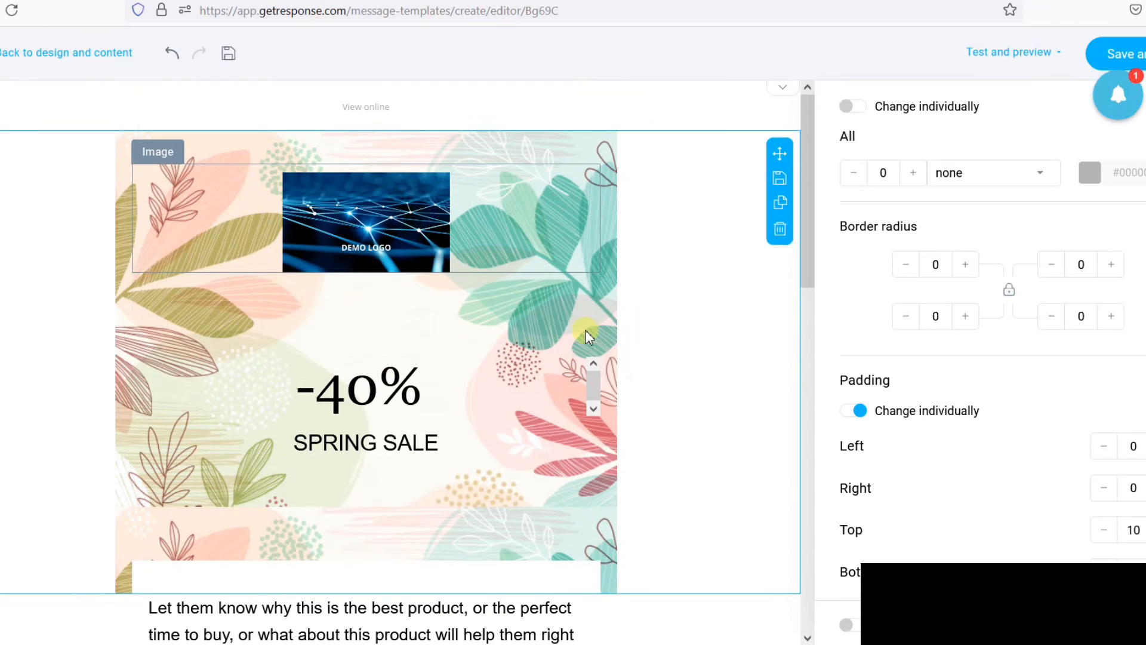
- Replace the "-40%" heading text below the logo with "Welcome"
{"action": "left_click", "coordinate": [379, 391]}
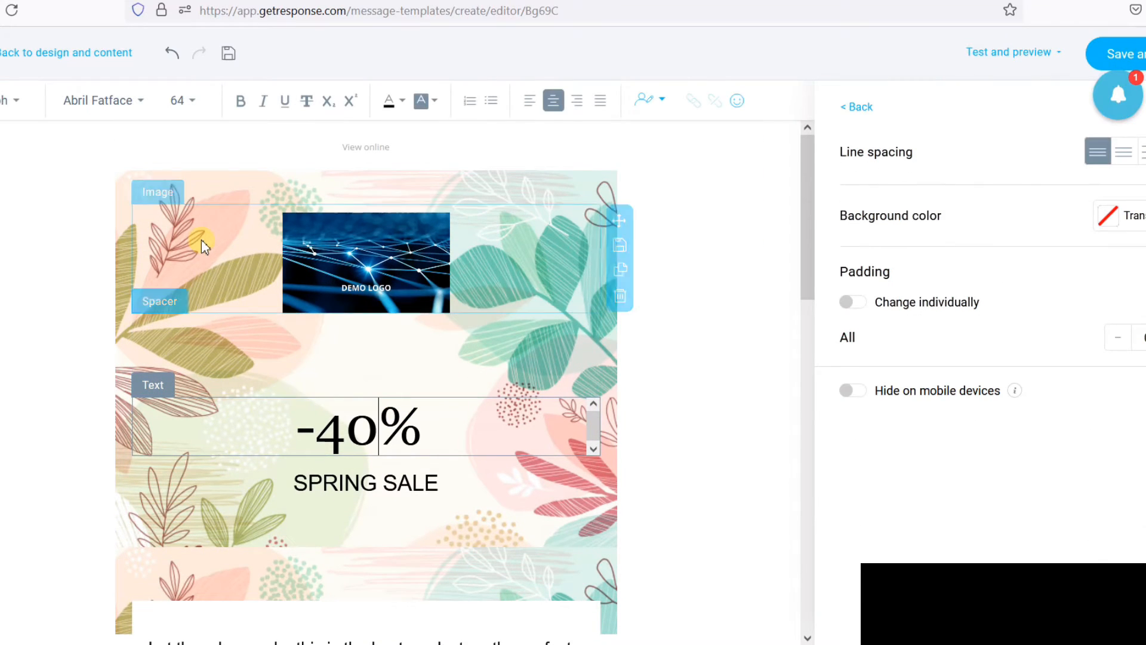
{"action": "left_click", "coordinate": [202, 239]}
{"action": "left_click", "coordinate": [377, 408]}
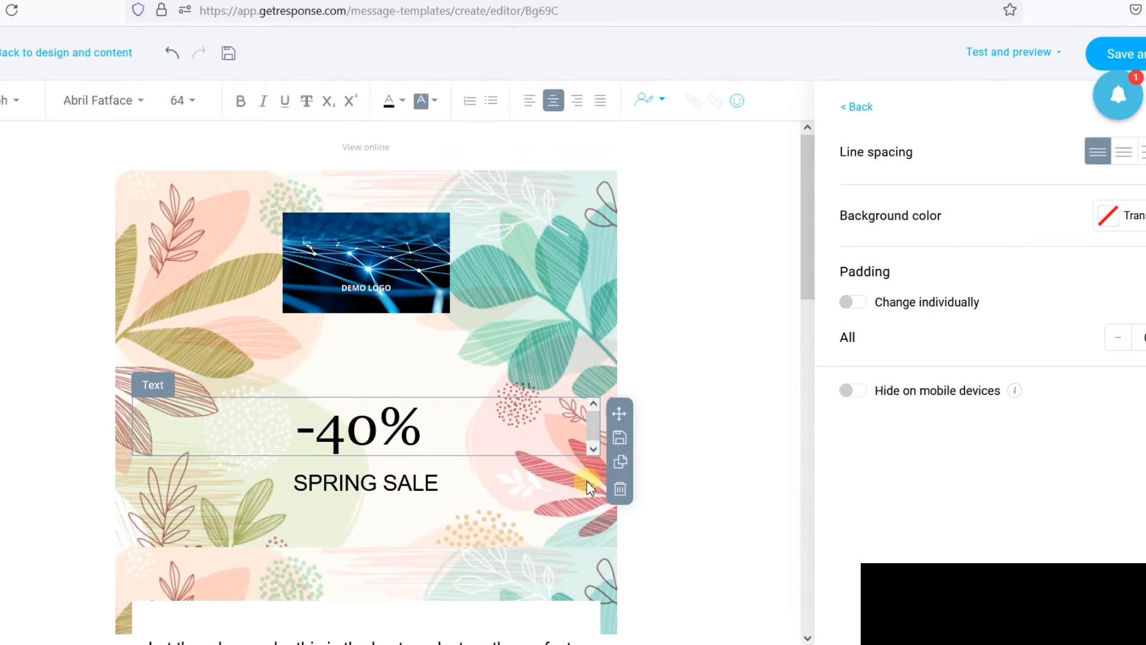
{"action": "triple_click", "coordinate": [356, 429]}
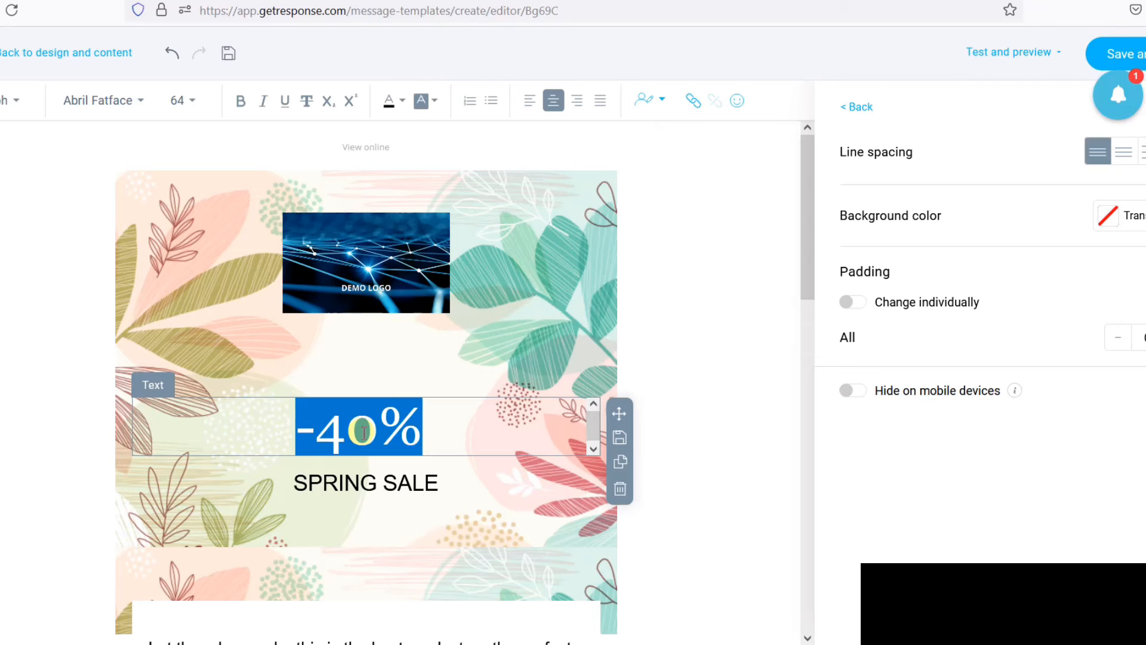
{"action": "type", "text": "Welcome"}
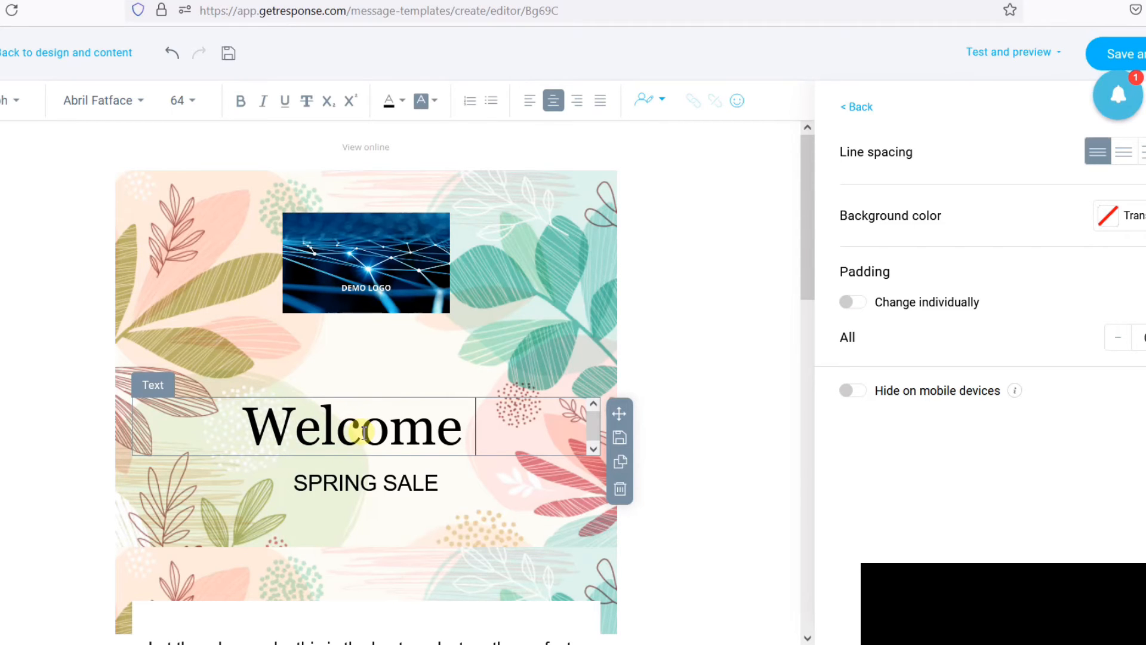
- Replace the "SPRING SALE" subheading with "SPRING 2021 Sale"
{"action": "left_click", "coordinate": [343, 484]}
{"action": "triple_click", "coordinate": [350, 481]}
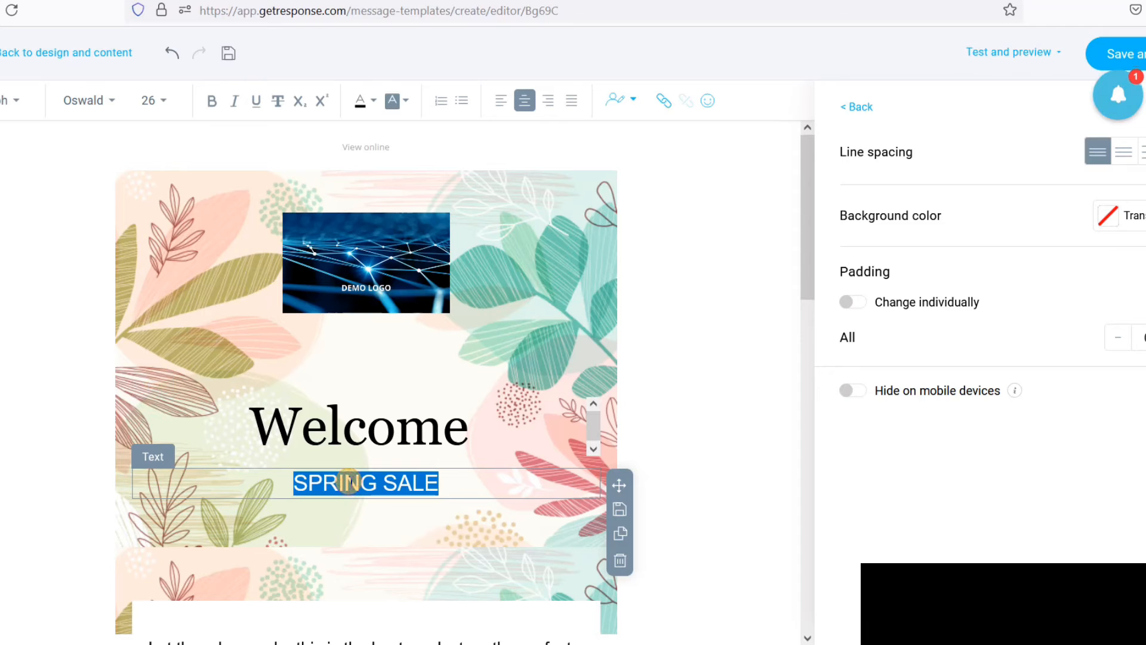
{"action": "type", "text": "SPRING "}
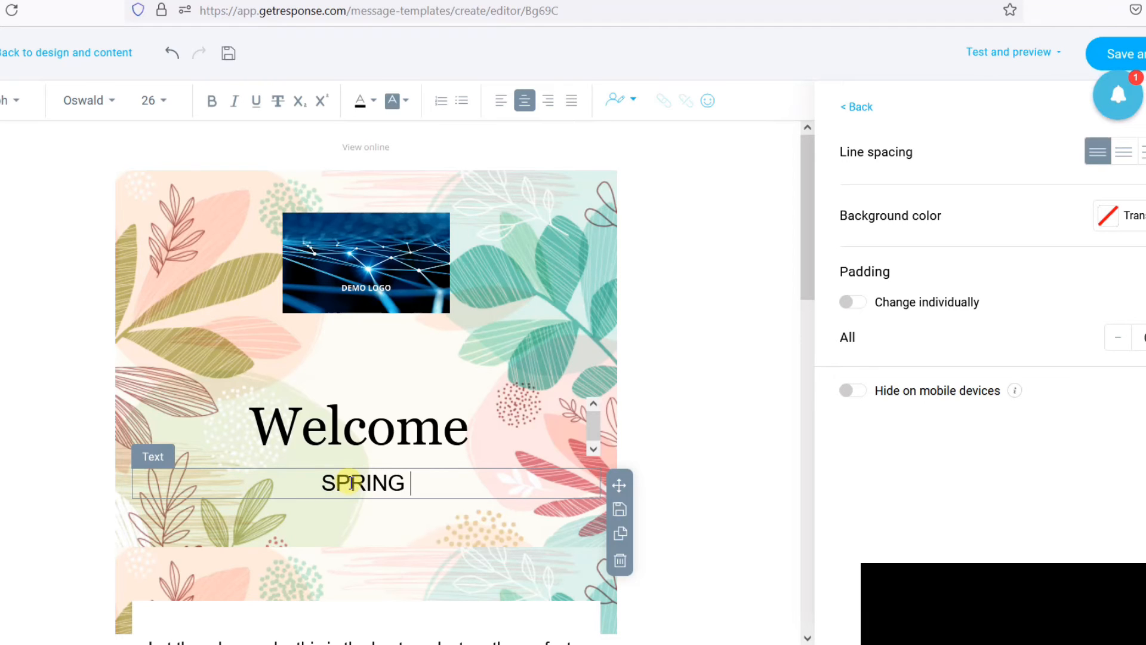
{"action": "type", "text": "202"}
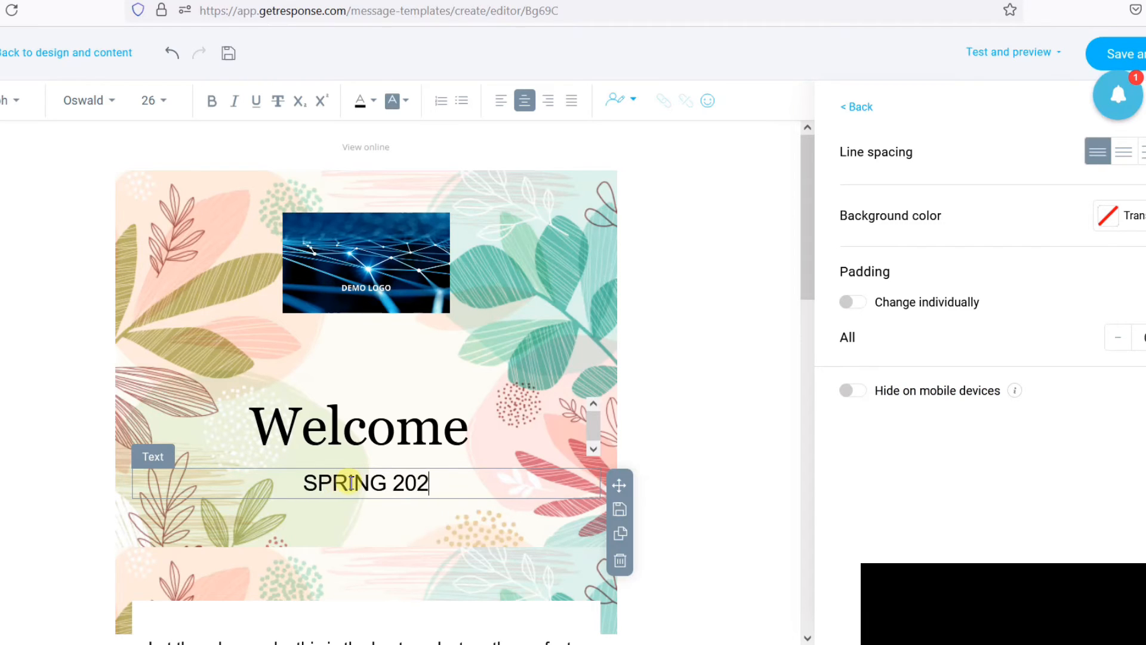
{"action": "type", "text": "1 Sale"}
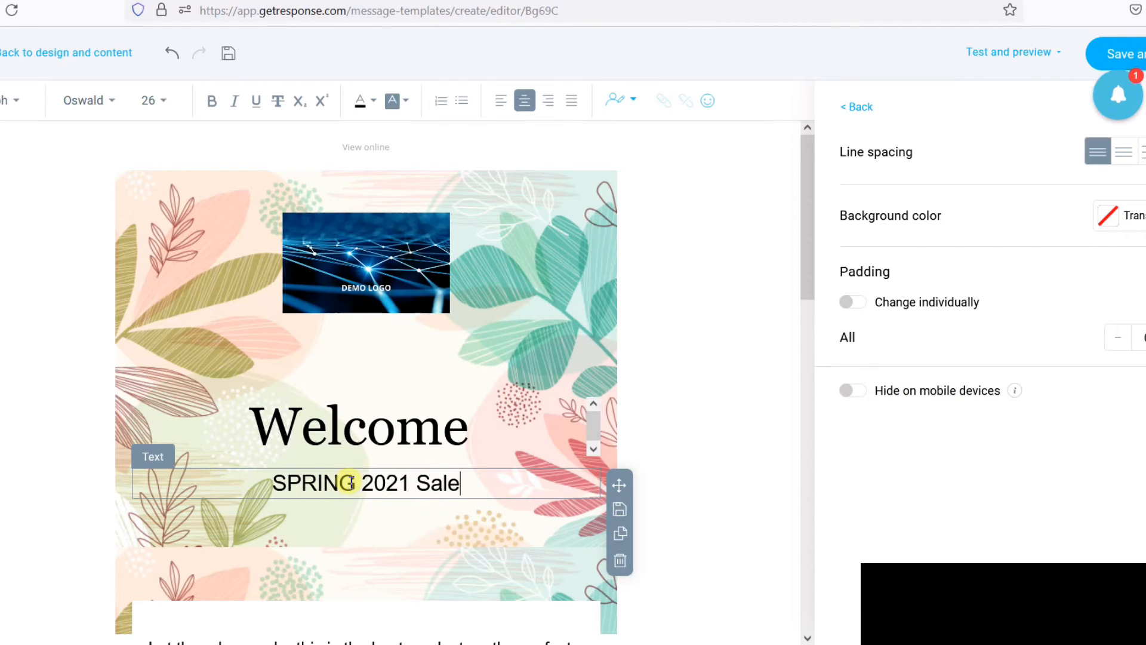
- Replace the header section's background image with the "aerial view" picture from the free GetResponse images
{"action": "scroll", "coordinate": [359, 418], "scroll_direction": "down", "scroll_amount": 6}
{"action": "scroll", "coordinate": [378, 358], "scroll_direction": "up", "scroll_amount": 6}
{"action": "scroll", "coordinate": [537, 215], "scroll_direction": "down", "scroll_amount": 1}
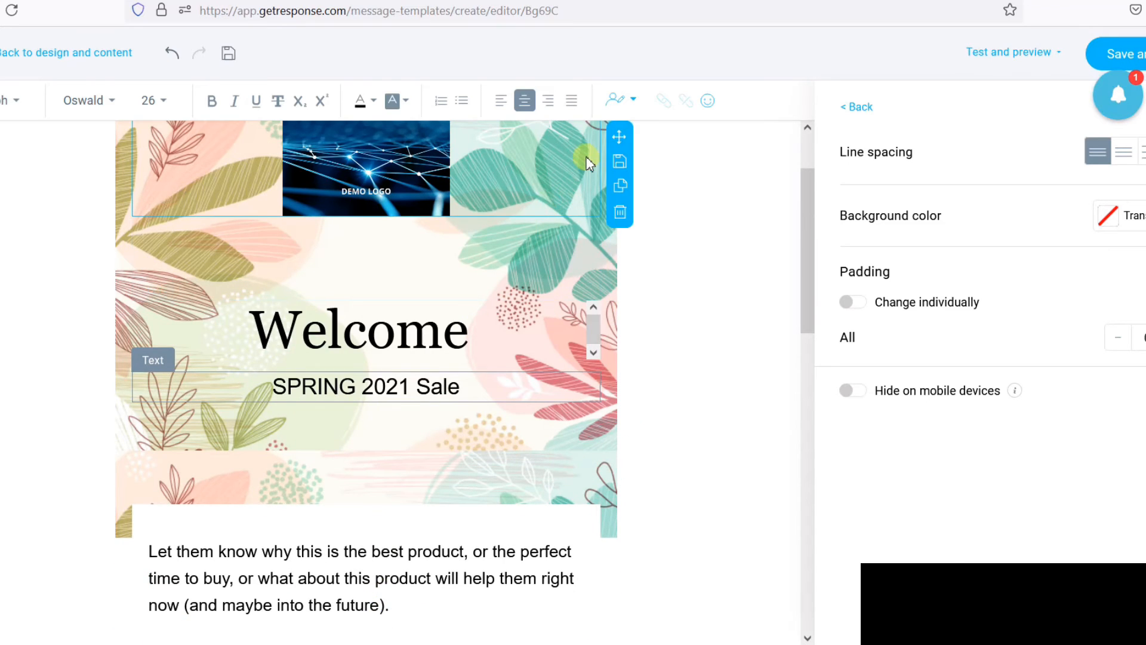
{"action": "scroll", "coordinate": [557, 357], "scroll_direction": "up", "scroll_amount": 2}
{"action": "left_click", "coordinate": [126, 190]}
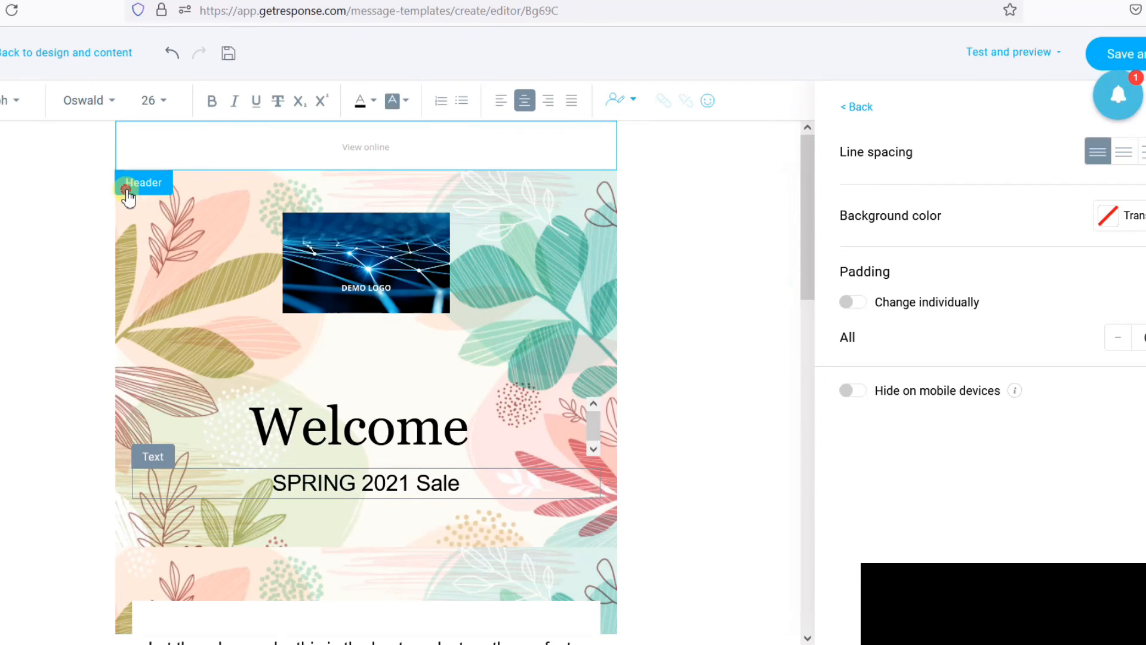
{"action": "left_click", "coordinate": [102, 180]}
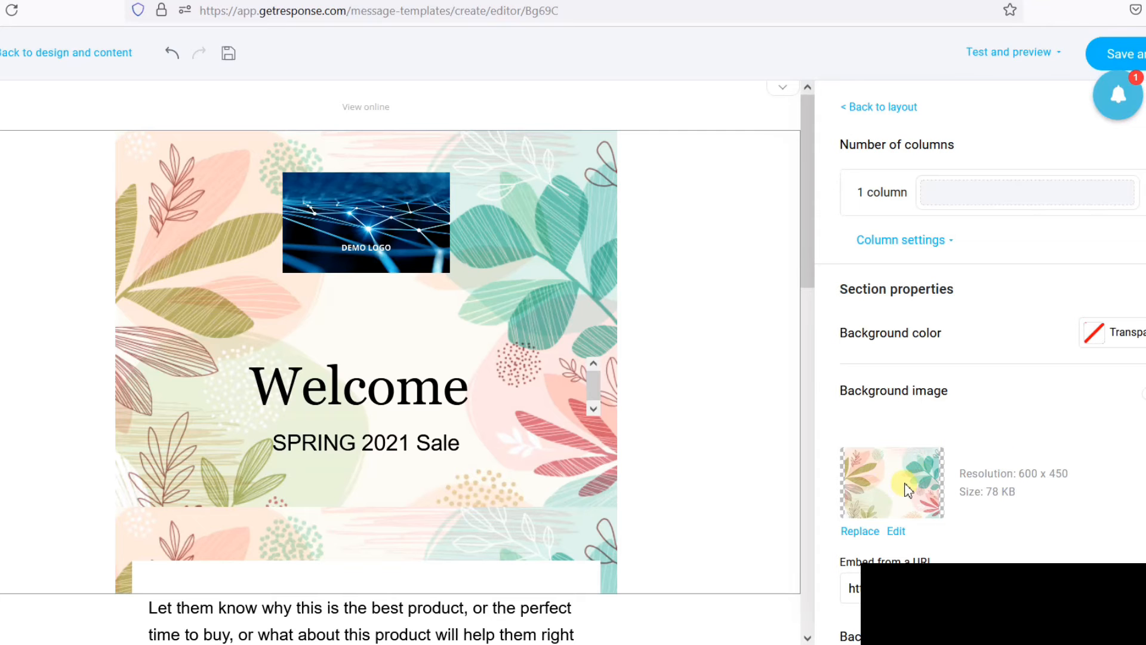
{"action": "left_click", "coordinate": [860, 532]}
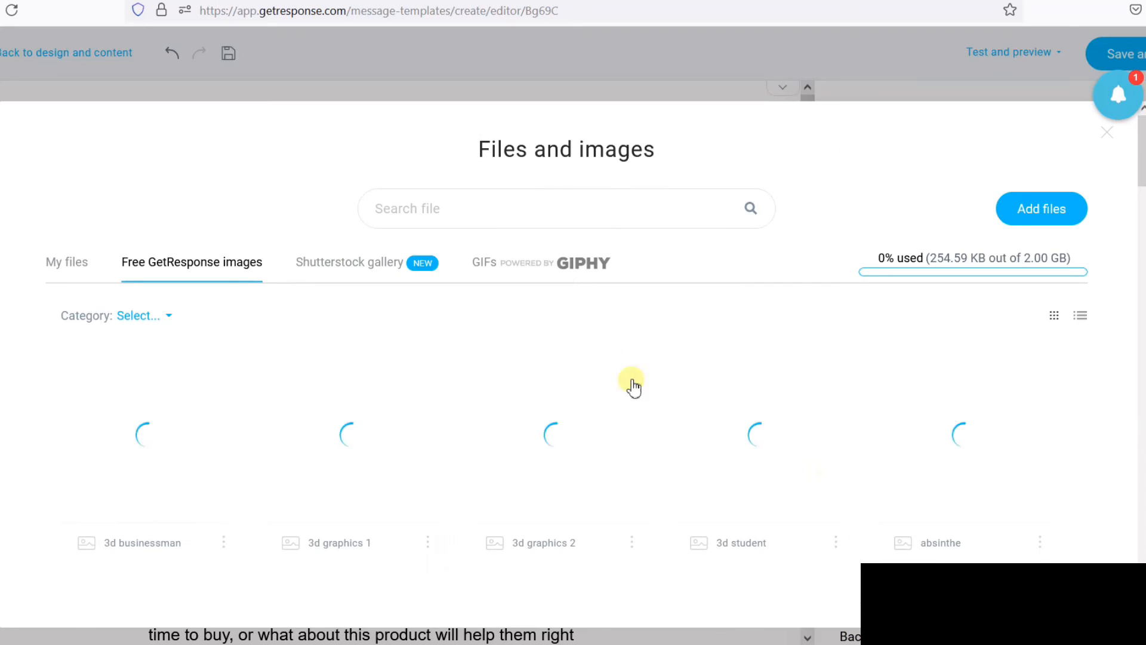
{"action": "mouse_move", "coordinate": [607, 410]}
{"action": "scroll", "coordinate": [683, 474], "scroll_direction": "down", "scroll_amount": 8}
{"action": "scroll", "coordinate": [683, 474], "scroll_direction": "down", "scroll_amount": 8}
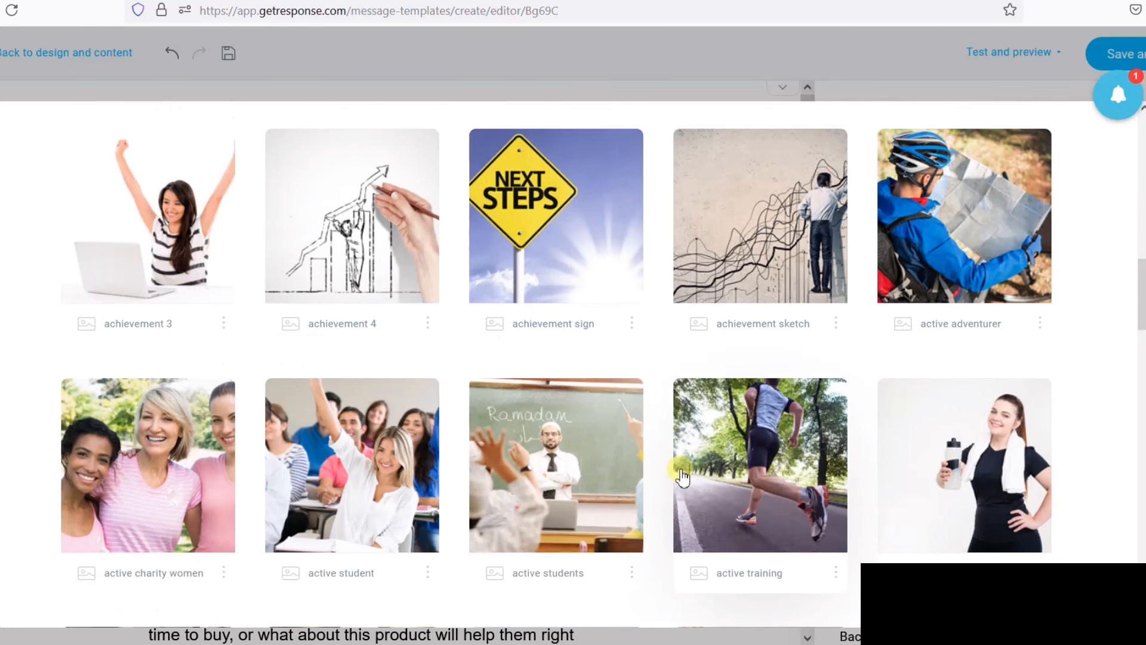
{"action": "scroll", "coordinate": [683, 475], "scroll_direction": "down", "scroll_amount": 8}
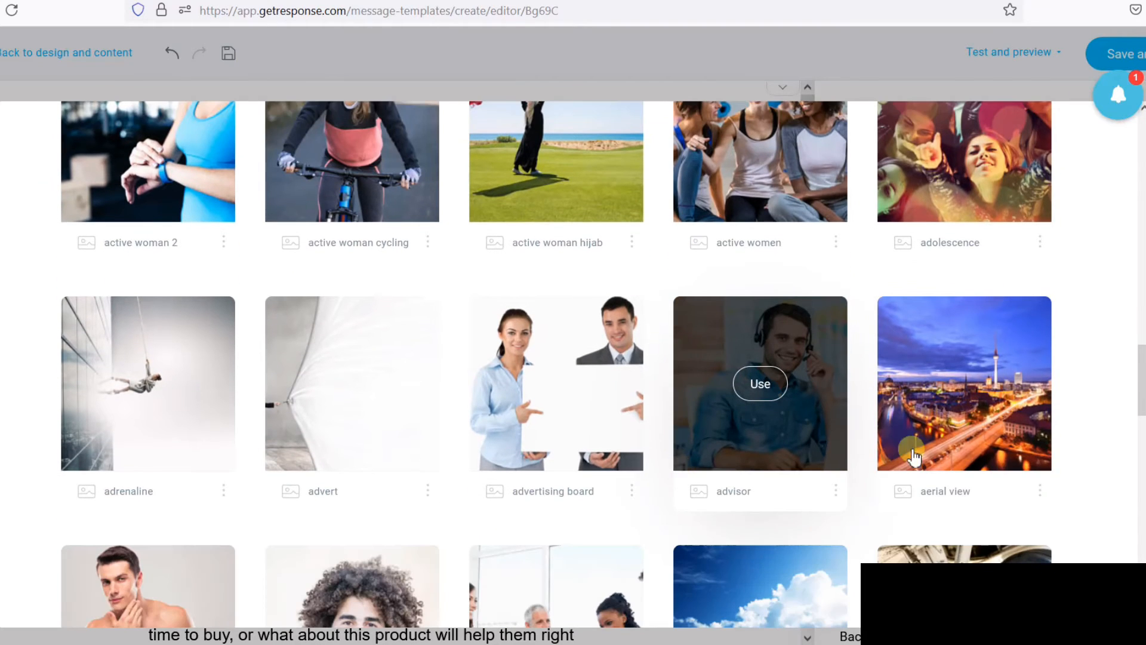
{"action": "left_click", "coordinate": [967, 391]}
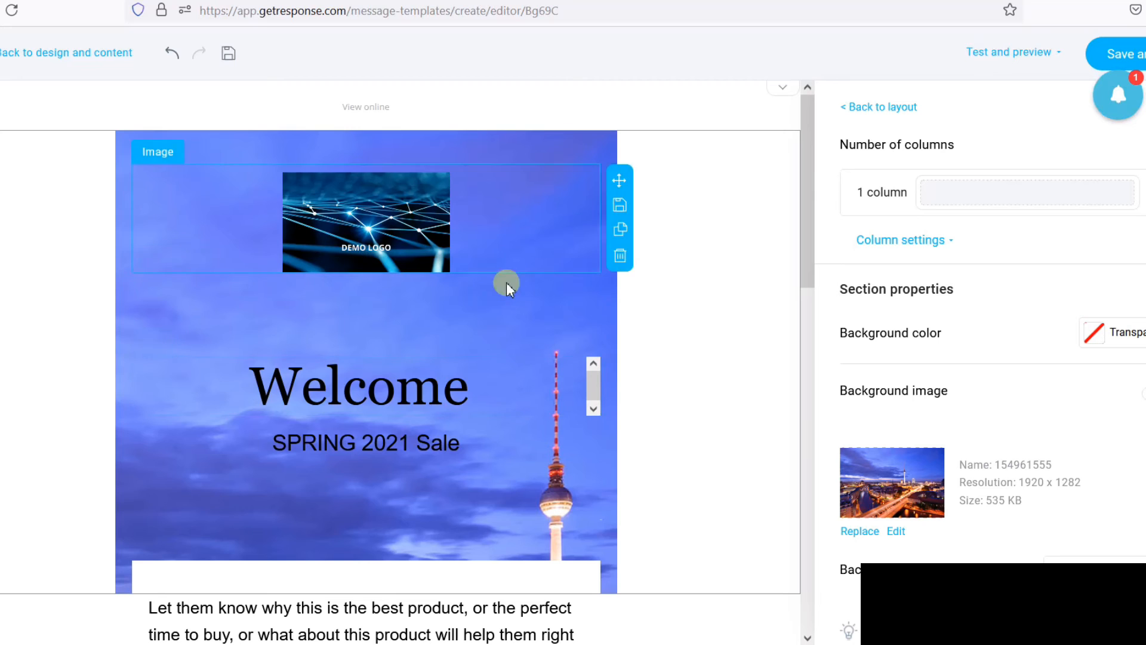
- Select the whole introductory paragraph below the header to view its text formatting options
{"action": "scroll", "coordinate": [691, 432], "scroll_direction": "down", "scroll_amount": 5}
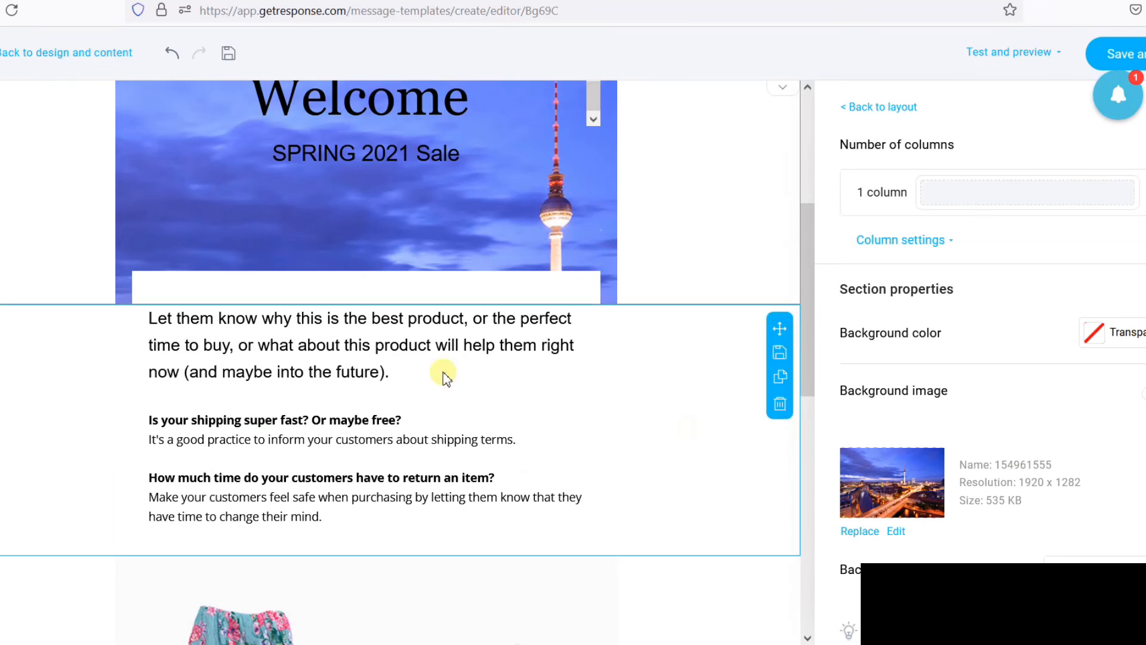
{"action": "double_click", "coordinate": [265, 340]}
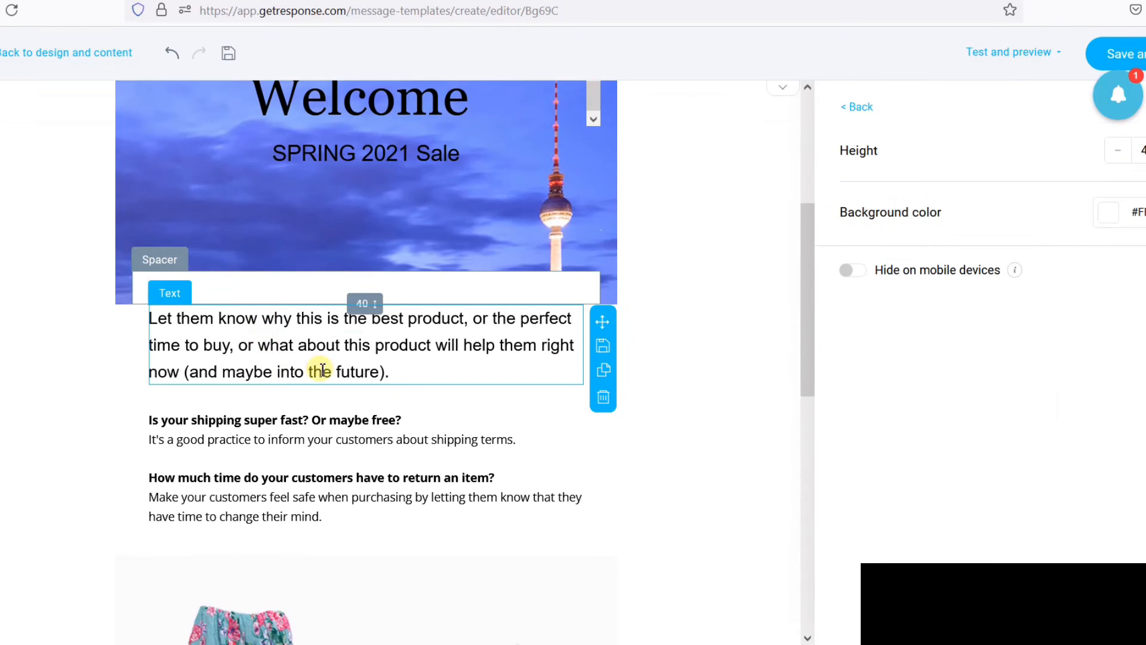
{"action": "double_click", "coordinate": [326, 365]}
{"action": "triple_click", "coordinate": [378, 376]}
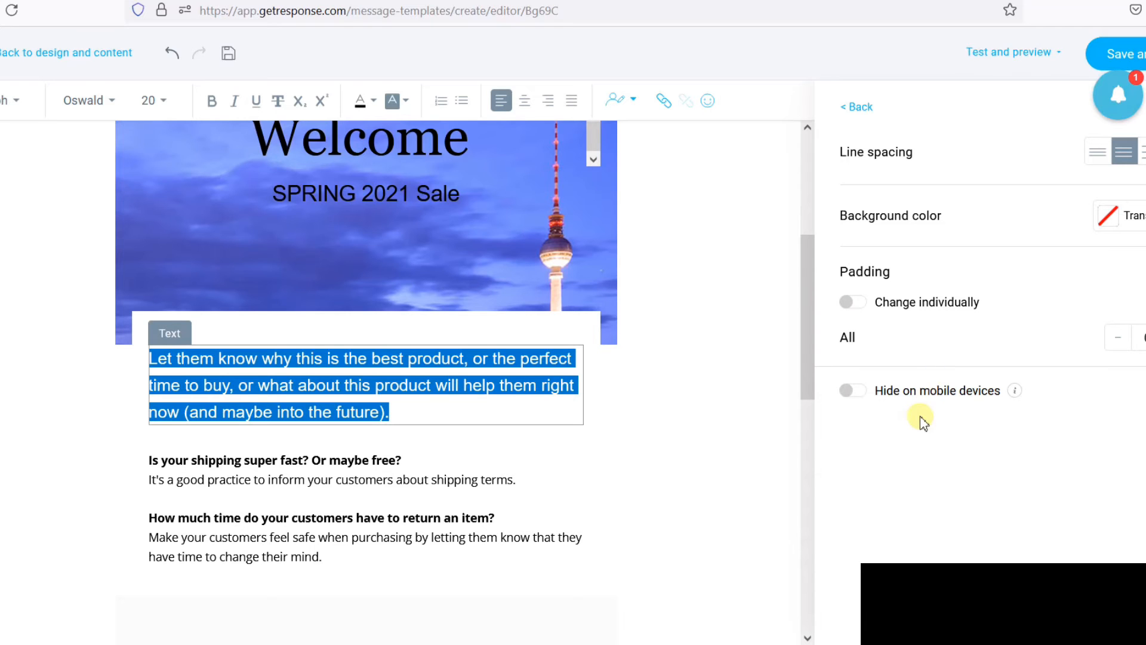
- View the image settings of the skirt and pink T-shirt product pictures
{"action": "scroll", "coordinate": [417, 431], "scroll_direction": "down", "scroll_amount": 7}
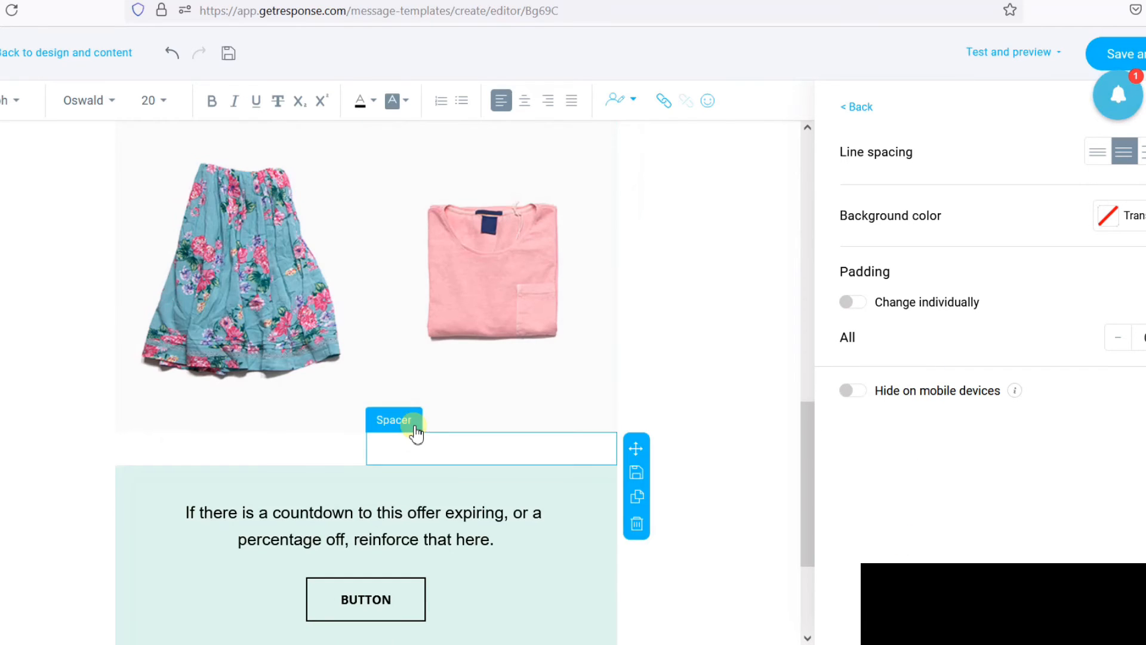
{"action": "scroll", "coordinate": [414, 435], "scroll_direction": "up", "scroll_amount": 2}
{"action": "left_click", "coordinate": [274, 414]}
{"action": "left_click", "coordinate": [512, 409]}
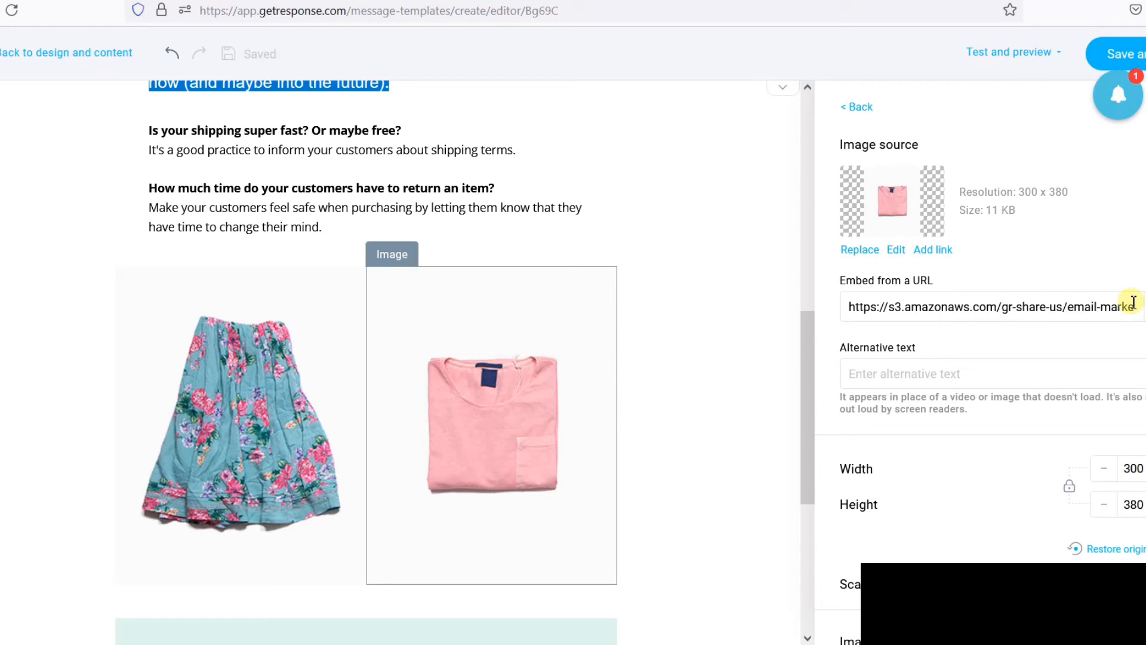
- View the skirt picture's image settings and look over the product pictures, the countdown offer block and the footer
{"action": "left_click", "coordinate": [210, 399]}
{"action": "scroll", "coordinate": [299, 430], "scroll_direction": "down", "scroll_amount": 5}
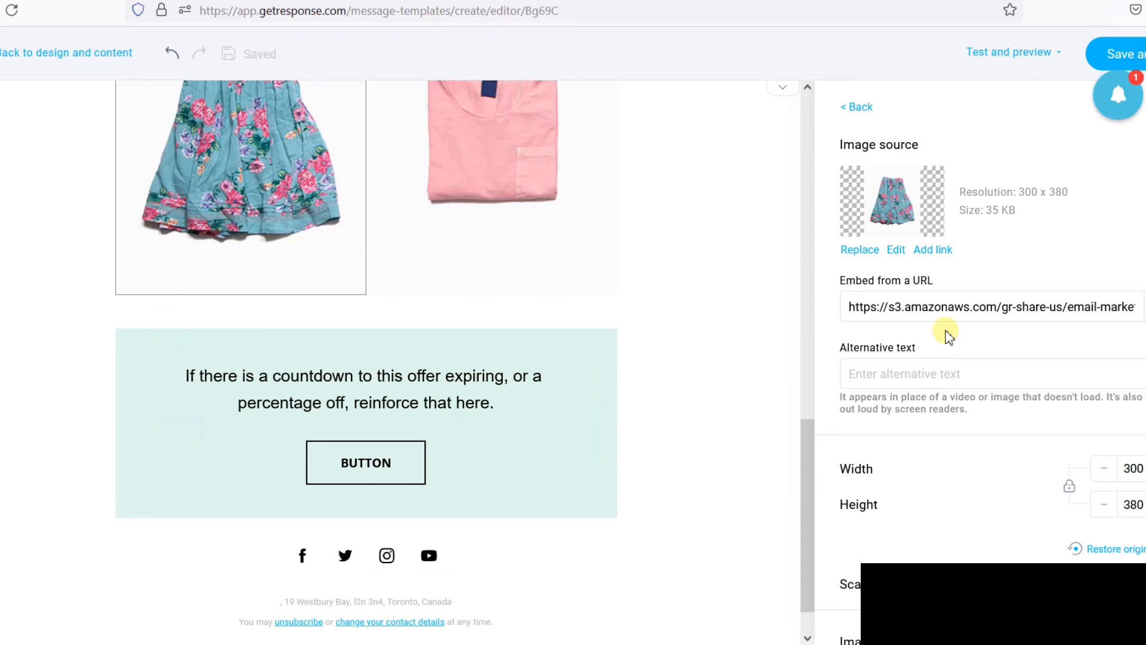
{"action": "scroll", "coordinate": [746, 367], "scroll_direction": "up", "scroll_amount": 5}
{"action": "scroll", "coordinate": [745, 369], "scroll_direction": "down", "scroll_amount": 2}
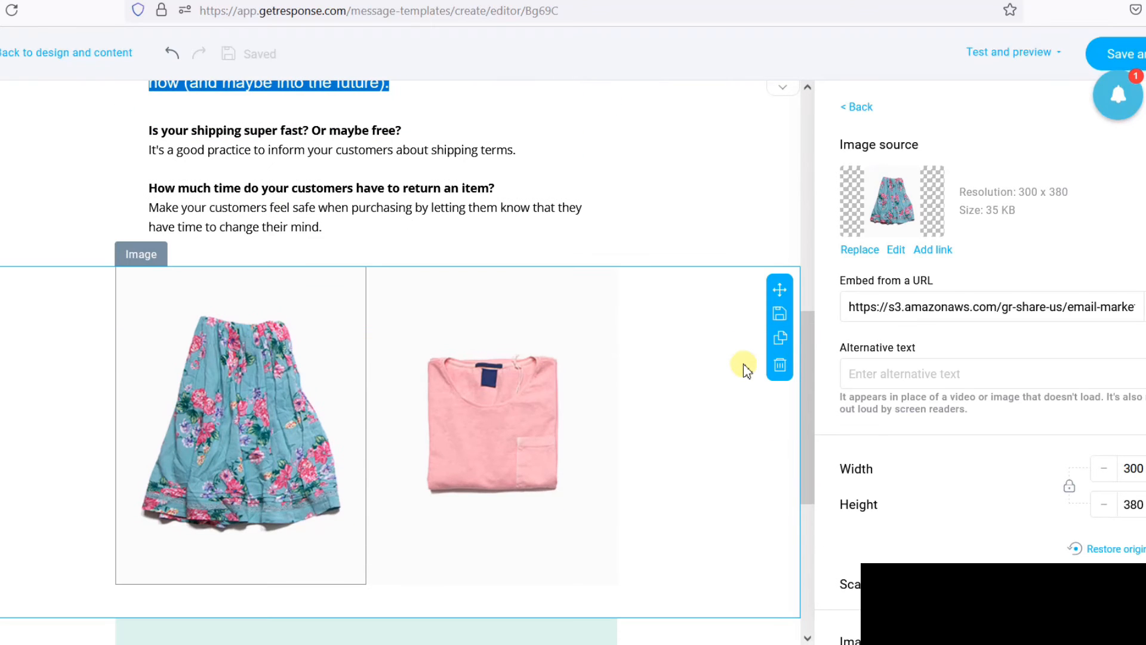
{"action": "scroll", "coordinate": [545, 488], "scroll_direction": "down", "scroll_amount": 7}
{"action": "scroll", "coordinate": [546, 490], "scroll_direction": "down", "scroll_amount": 1}
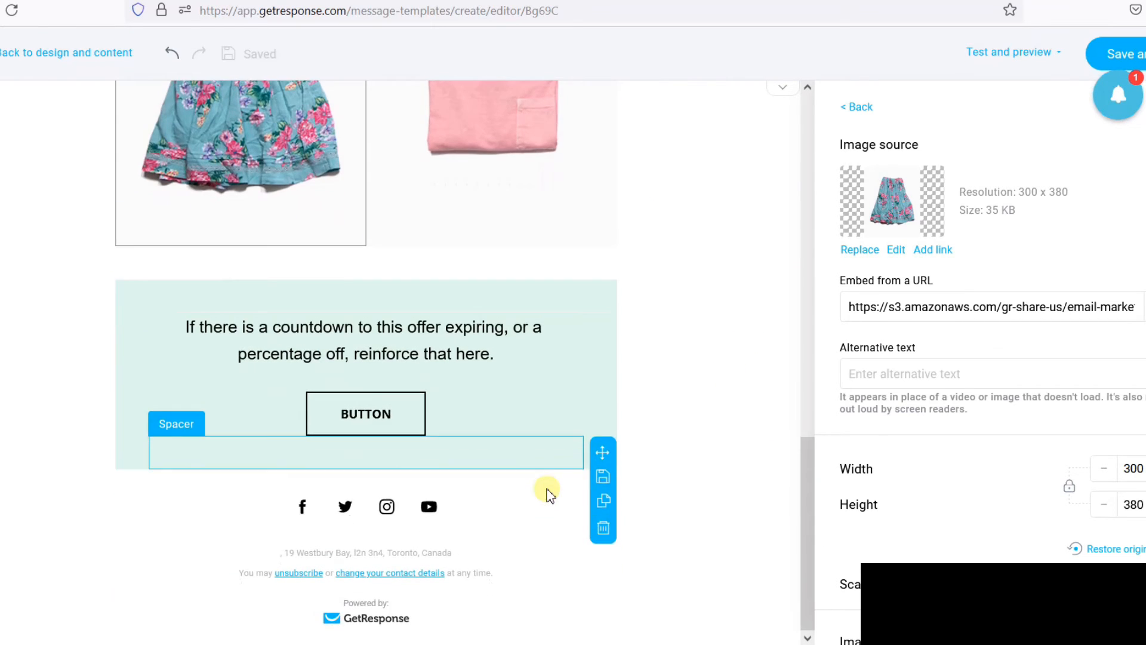
{"action": "scroll", "coordinate": [546, 490], "scroll_direction": "up", "scroll_amount": 15}
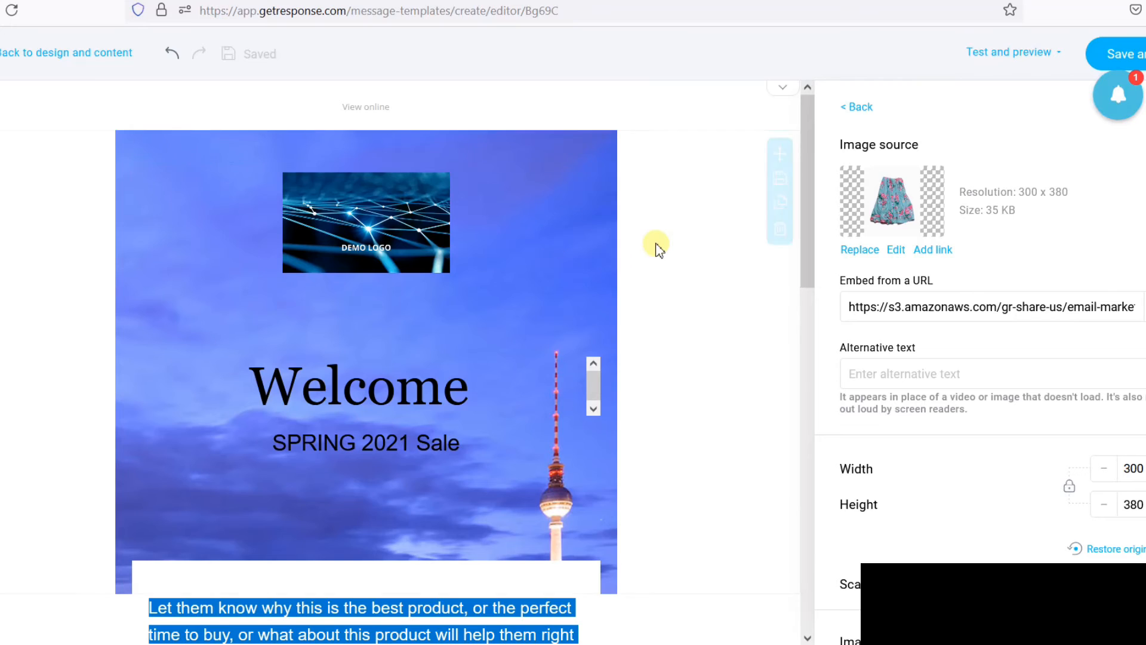
- View the column and section properties of the header section with the "Welcome" heading
{"action": "scroll", "coordinate": [656, 245], "scroll_direction": "down", "scroll_amount": 4}
{"action": "left_click", "coordinate": [683, 286]}
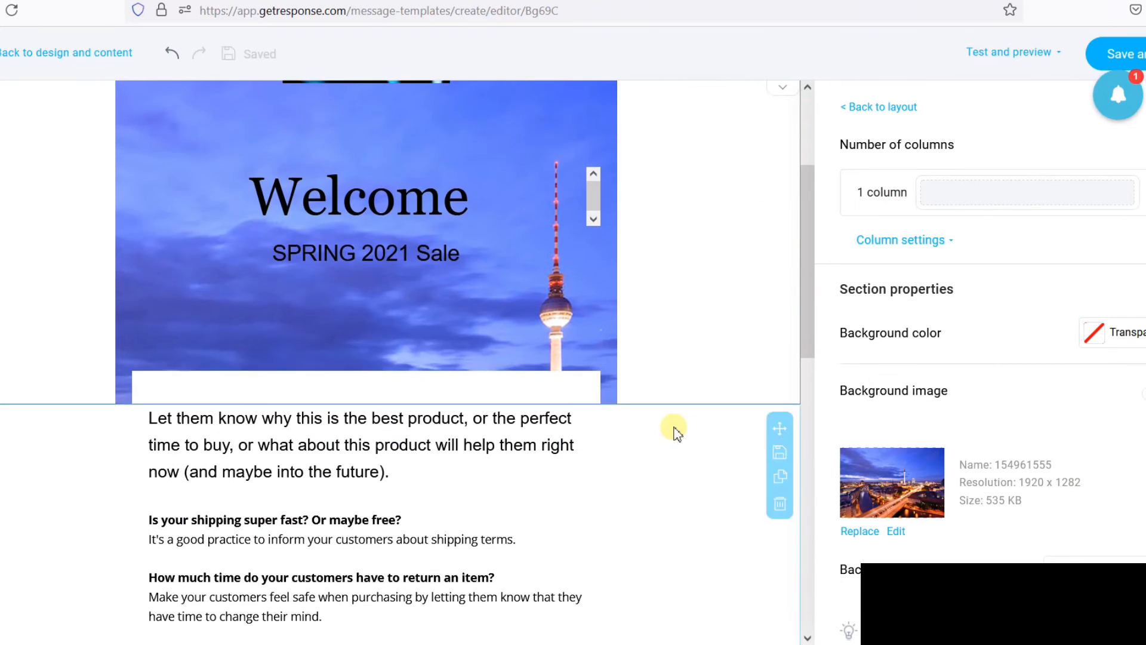
{"action": "scroll", "coordinate": [674, 429], "scroll_direction": "up", "scroll_amount": 4}
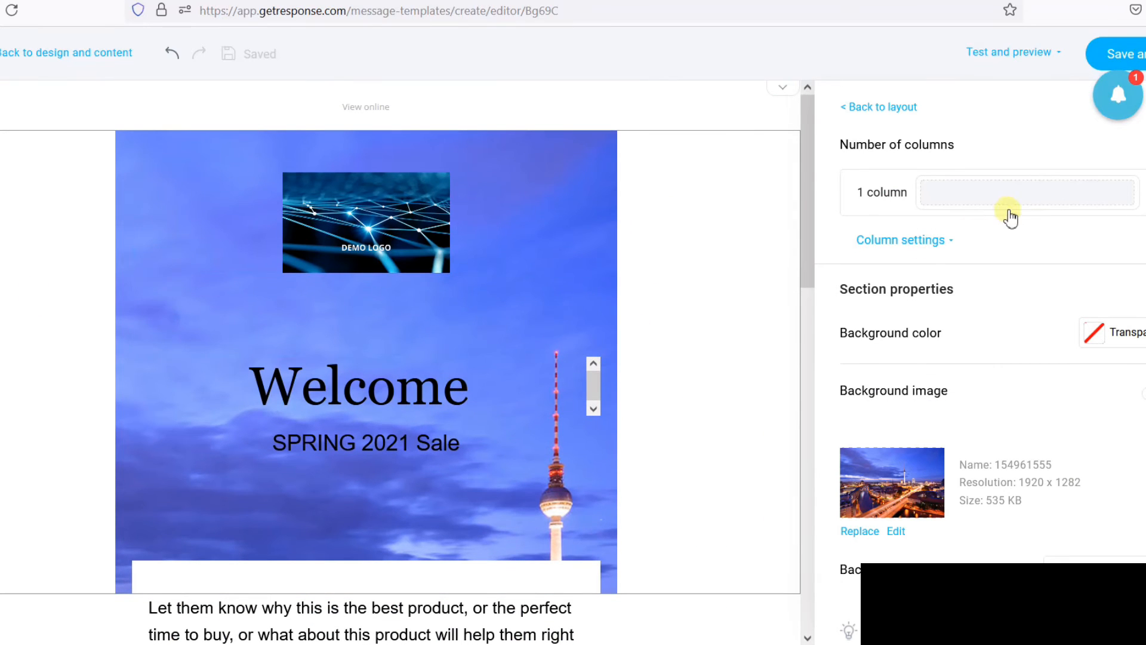
- Return to the layout overview and review the saved, ecommerce and basic blocks available for the email
{"action": "left_click", "coordinate": [882, 110]}
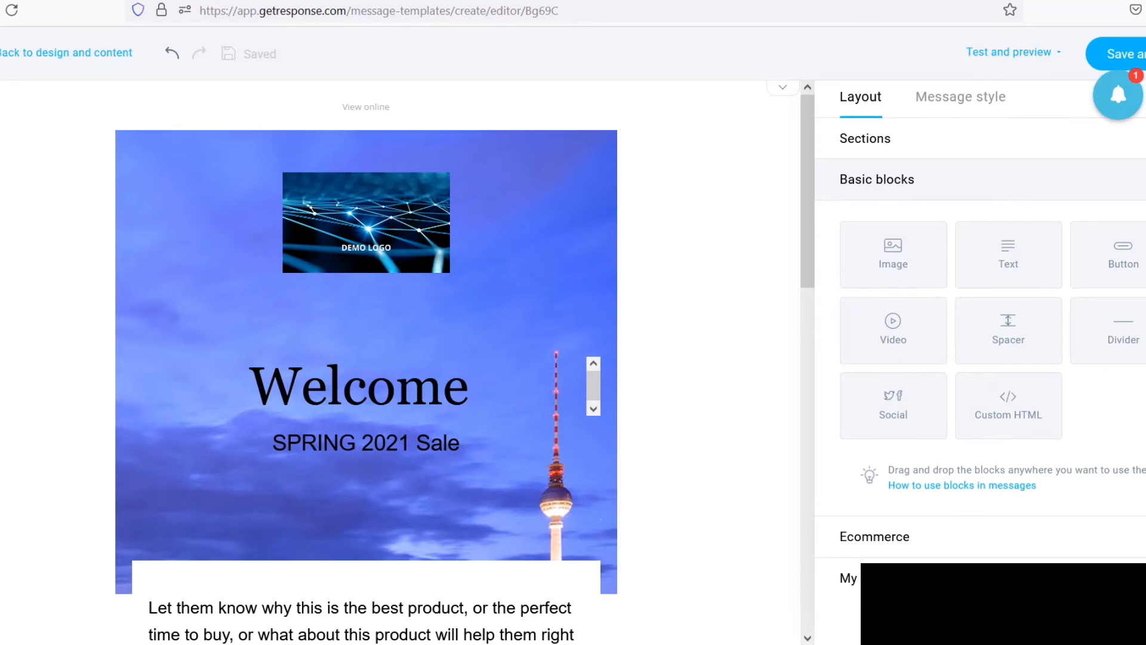
{"action": "left_click", "coordinate": [856, 583]}
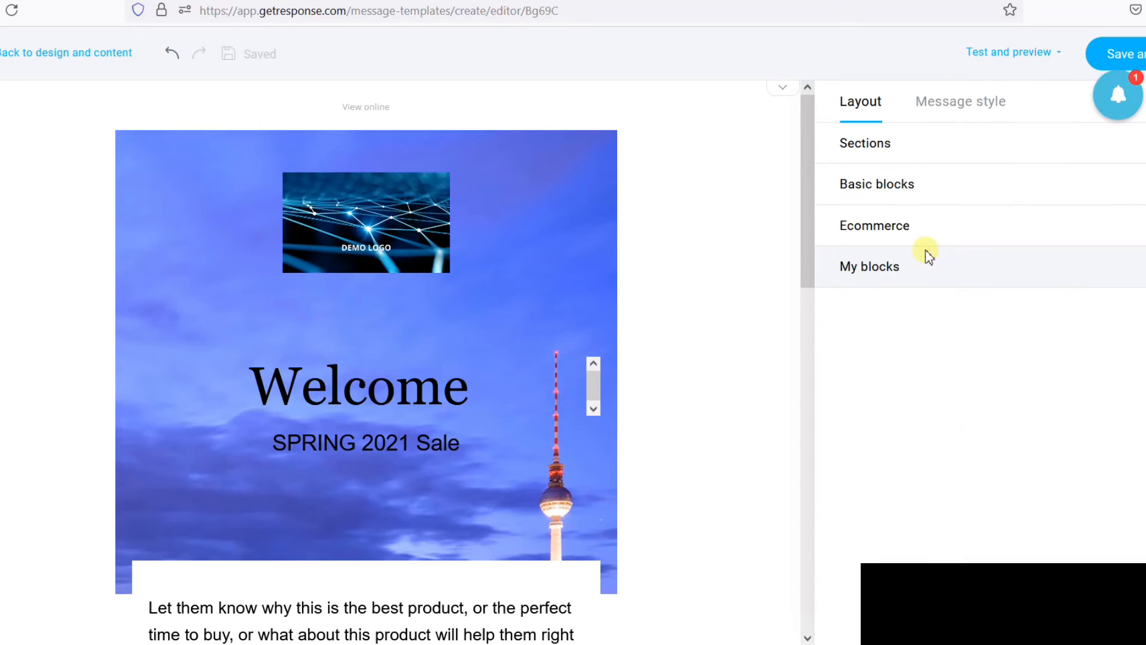
{"action": "left_click", "coordinate": [937, 230]}
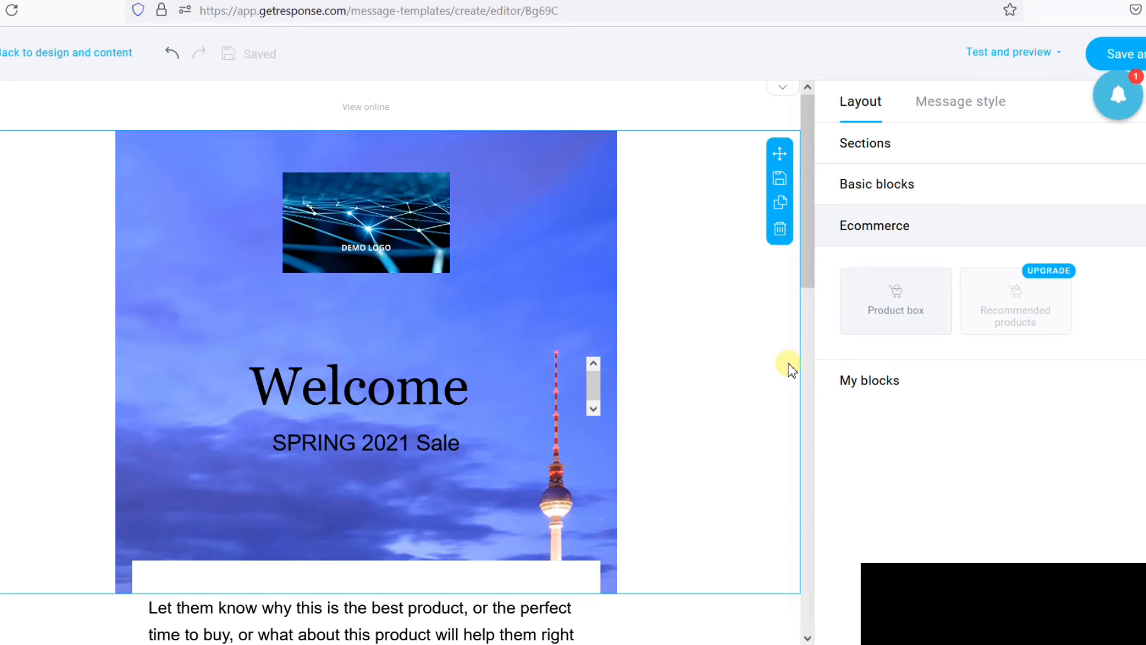
{"action": "scroll", "coordinate": [334, 514], "scroll_direction": "down", "scroll_amount": 3}
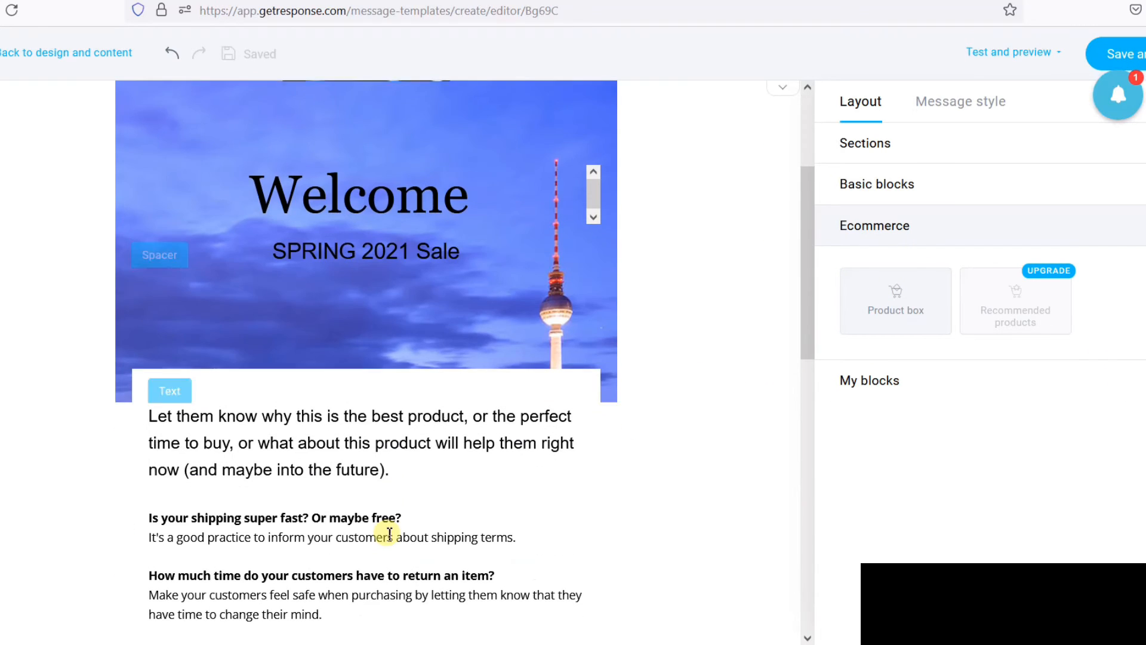
{"action": "scroll", "coordinate": [677, 485], "scroll_direction": "up", "scroll_amount": 3}
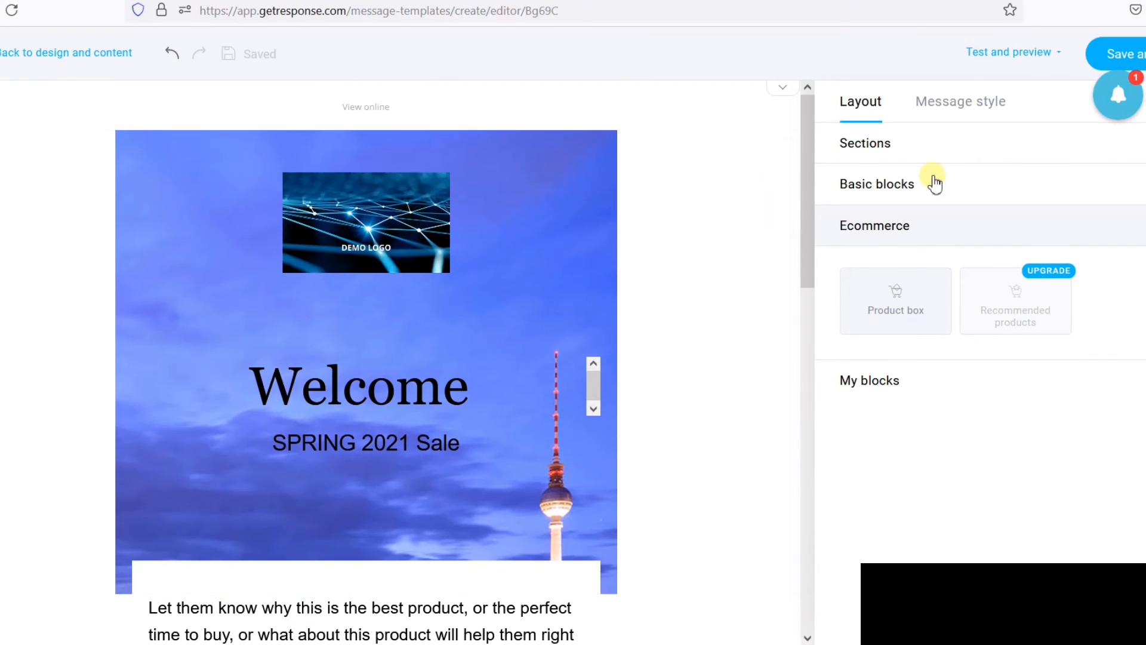
{"action": "left_click", "coordinate": [901, 184]}
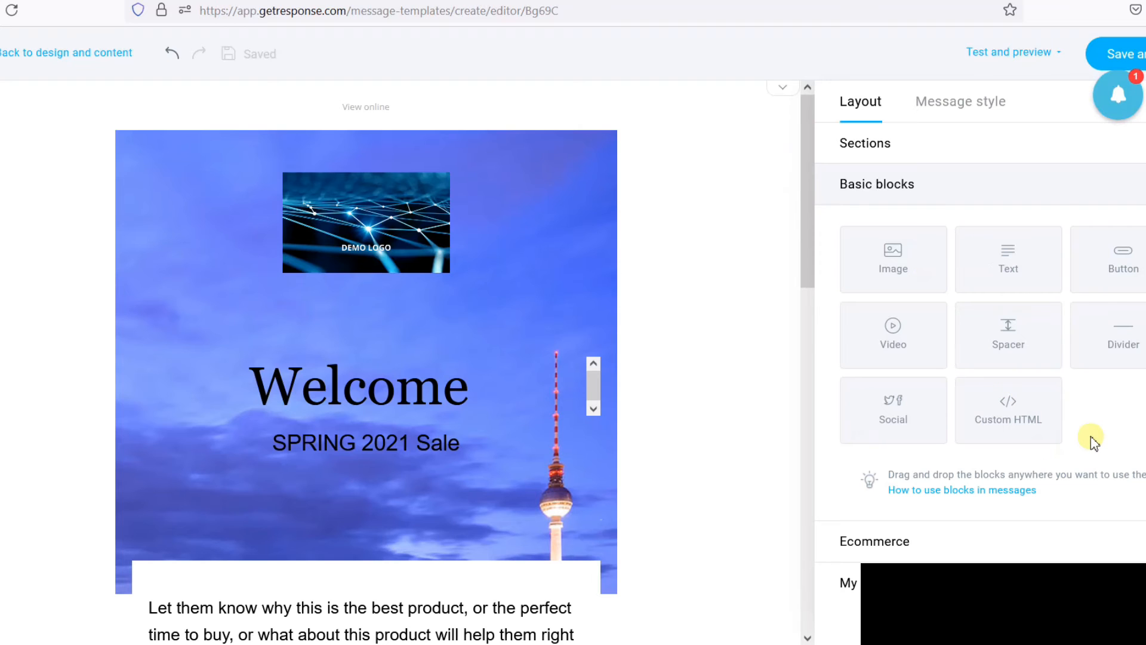
- View the settings of the shipping and returns text block, and the available section layouts
{"action": "scroll", "coordinate": [1091, 440], "scroll_direction": "down", "scroll_amount": 1}
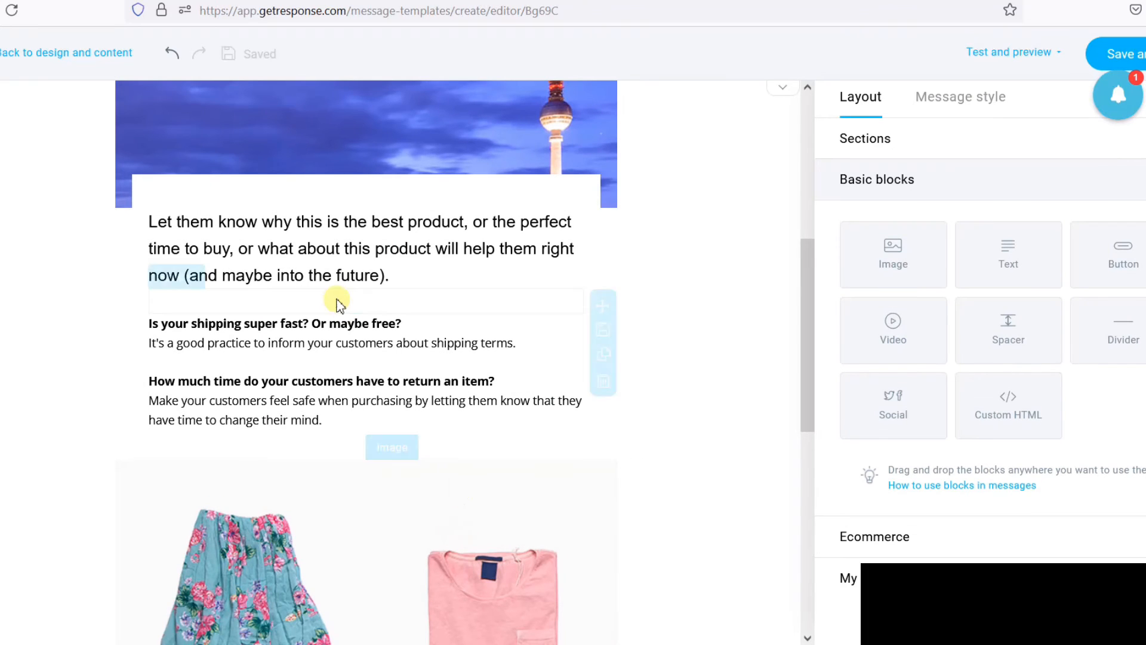
{"action": "left_click", "coordinate": [355, 325]}
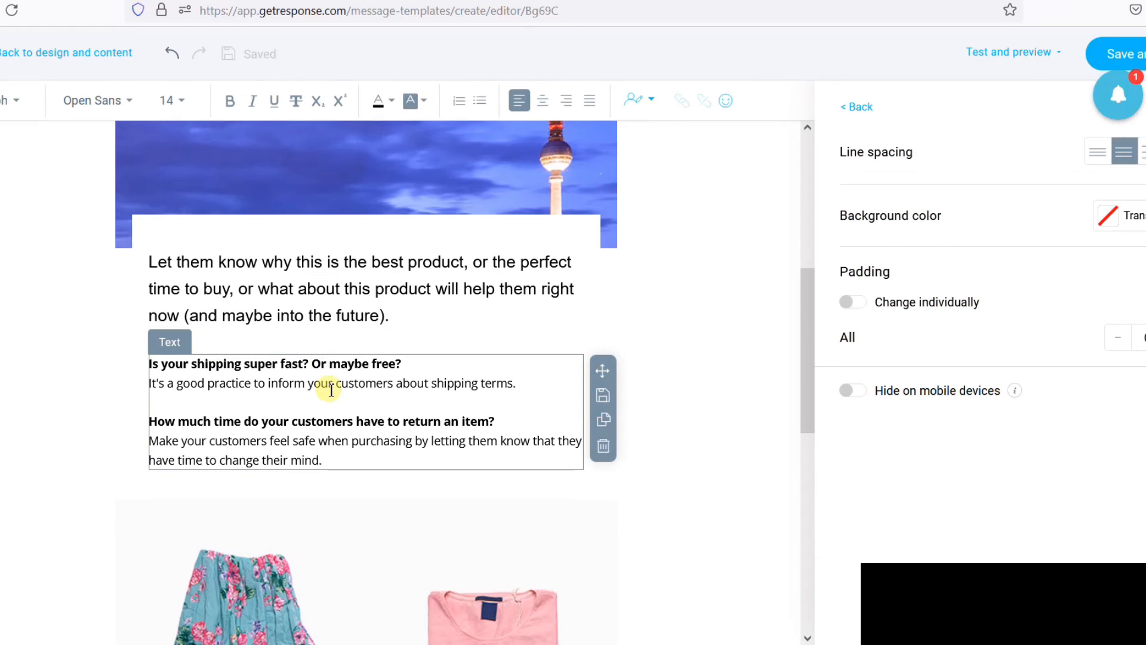
{"action": "scroll", "coordinate": [412, 346], "scroll_direction": "up", "scroll_amount": 5}
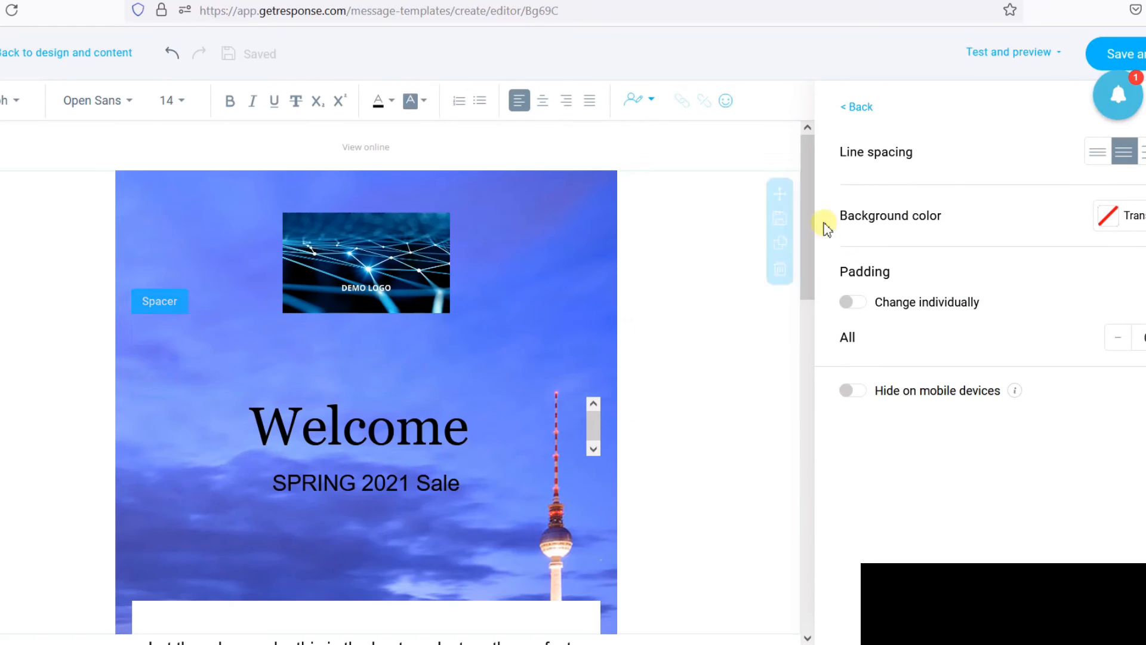
{"action": "left_click", "coordinate": [859, 108]}
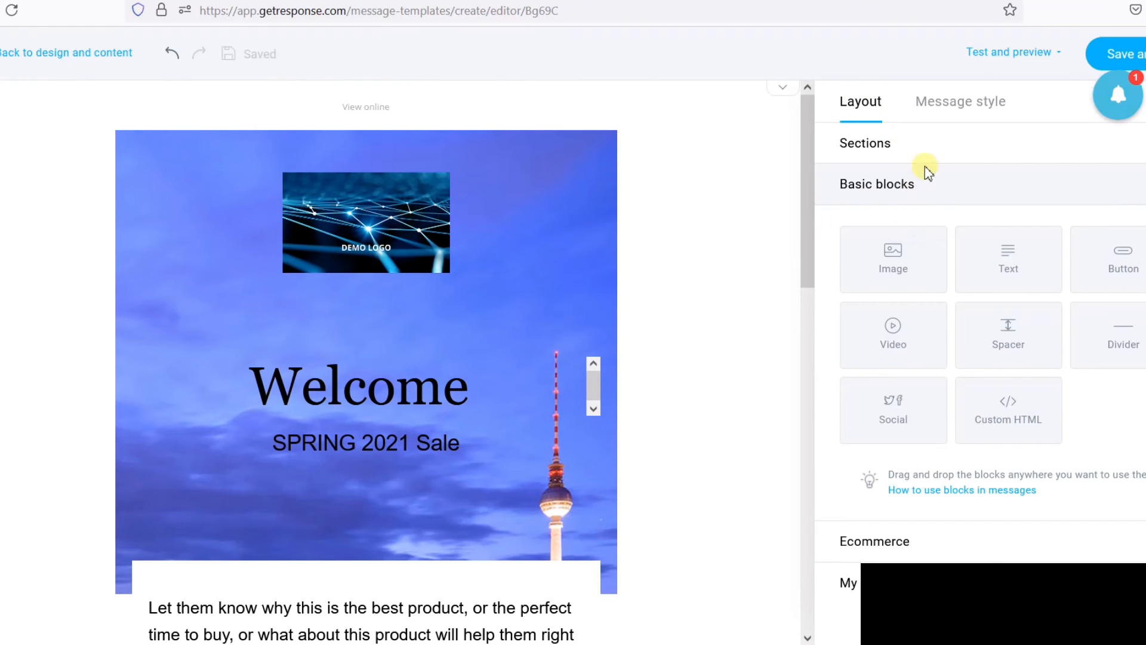
{"action": "left_click", "coordinate": [926, 145]}
{"action": "scroll", "coordinate": [929, 366], "scroll_direction": "down", "scroll_amount": 3}
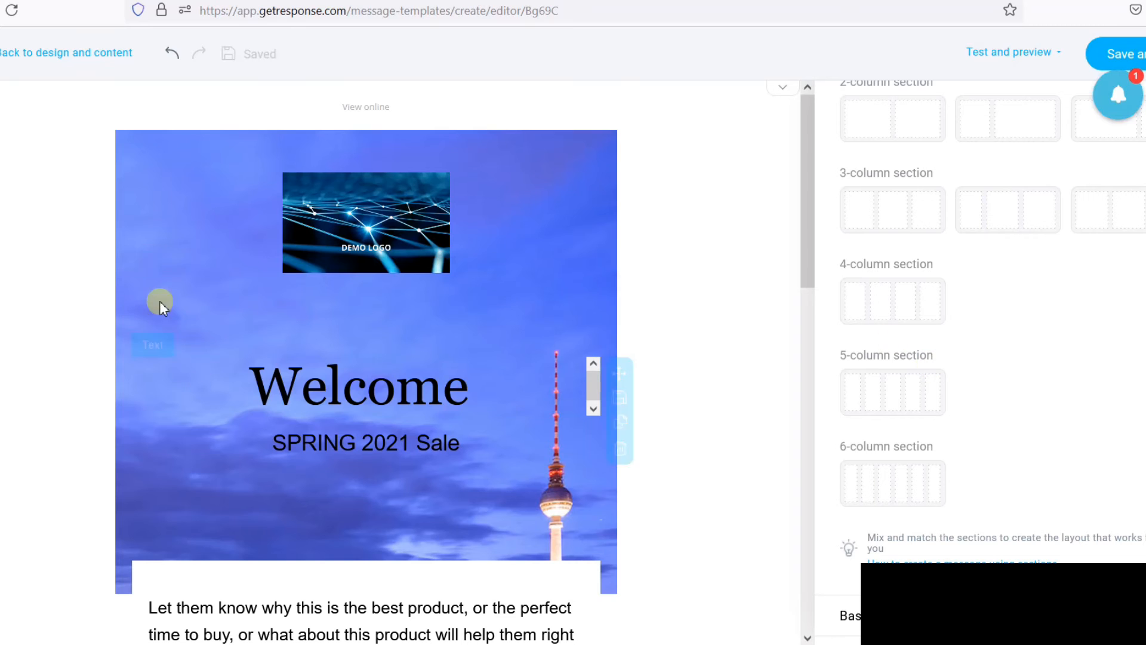
- Delete the section holding the introductory paragraph and the shipping and returns text below the header
{"action": "scroll", "coordinate": [287, 340], "scroll_direction": "down", "scroll_amount": 5}
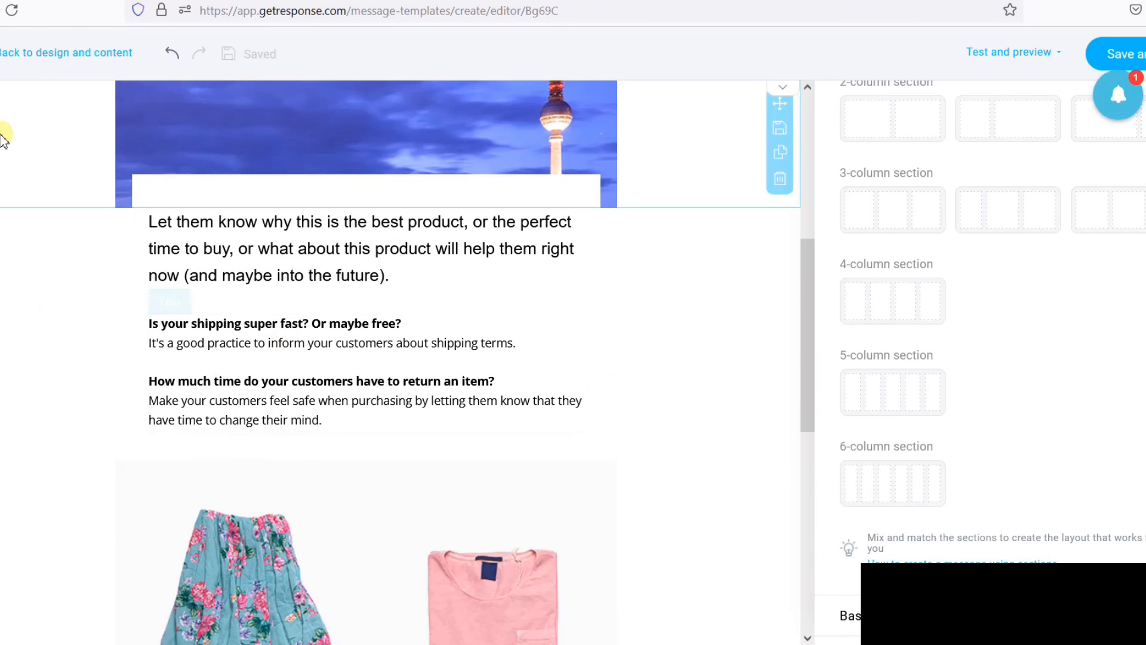
{"action": "scroll", "coordinate": [85, 328], "scroll_direction": "up", "scroll_amount": 5}
{"action": "scroll", "coordinate": [73, 338], "scroll_direction": "down", "scroll_amount": 1}
{"action": "scroll", "coordinate": [73, 339], "scroll_direction": "down", "scroll_amount": 3}
{"action": "left_click", "coordinate": [56, 424]}
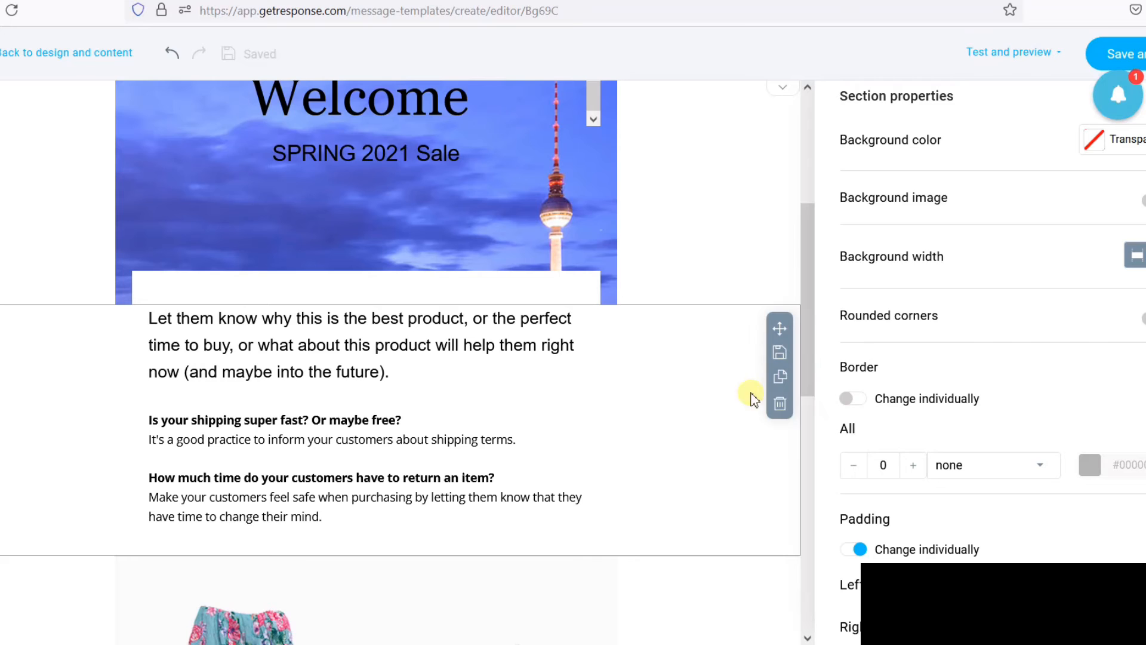
{"action": "left_click", "coordinate": [779, 404]}
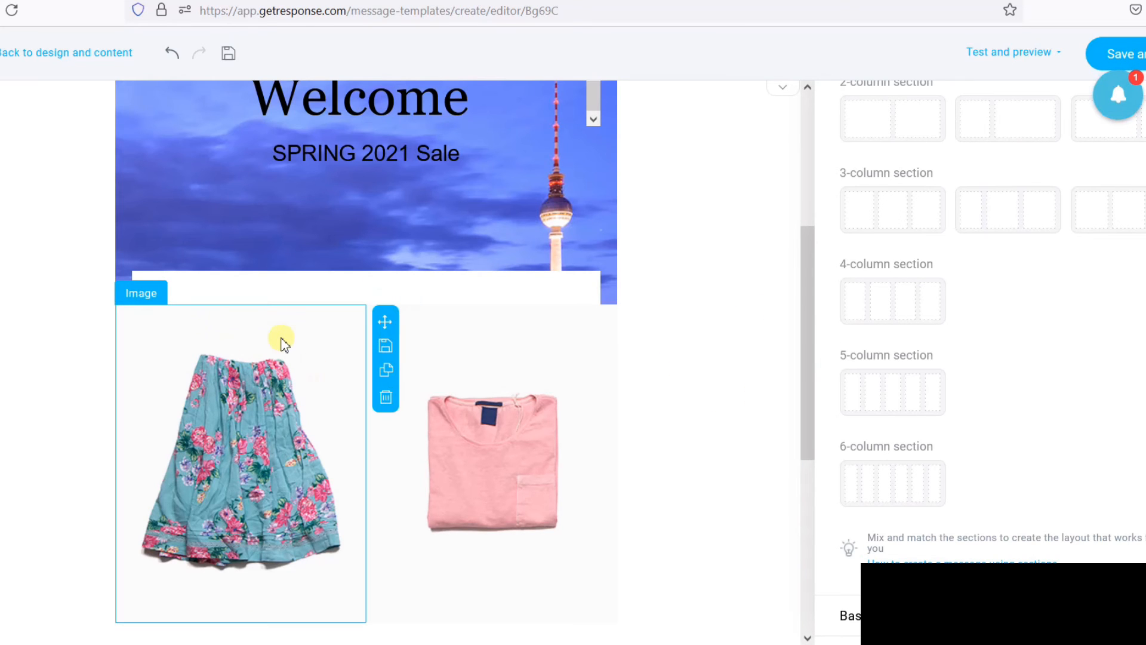
- Insert a 4-column section between the header and the product pictures, with the free GetResponse image "3d graphics 2" as its background
{"action": "scroll", "coordinate": [1031, 332], "scroll_direction": "up", "scroll_amount": 3}
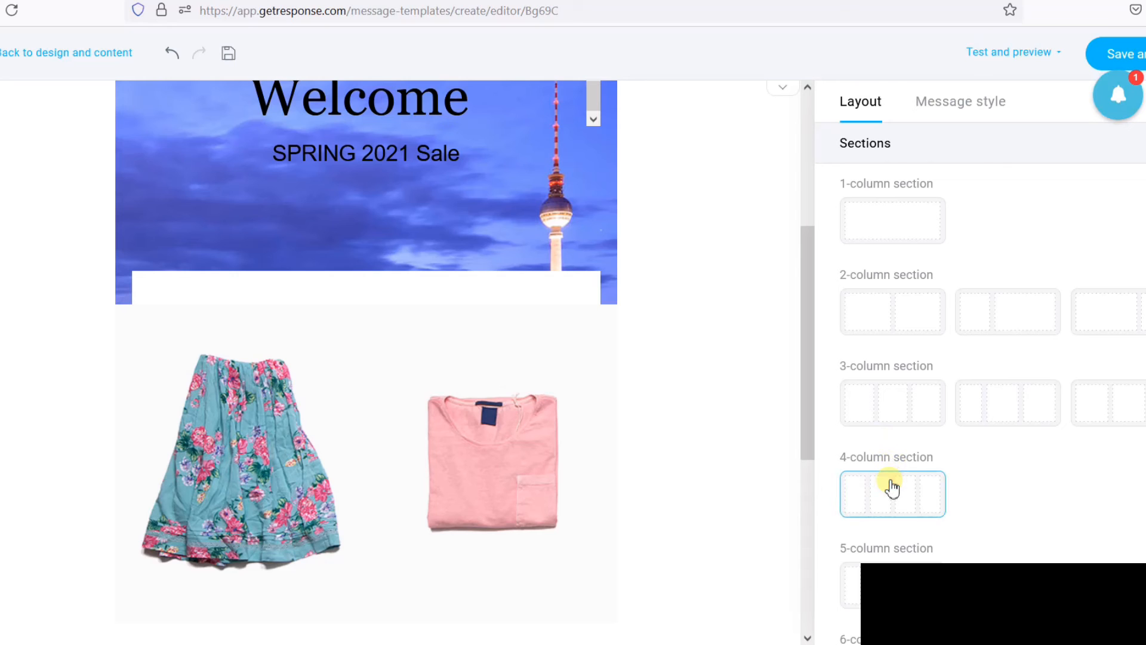
{"action": "left_click_drag", "start_coordinate": [892, 488], "coordinate": [315, 342]}
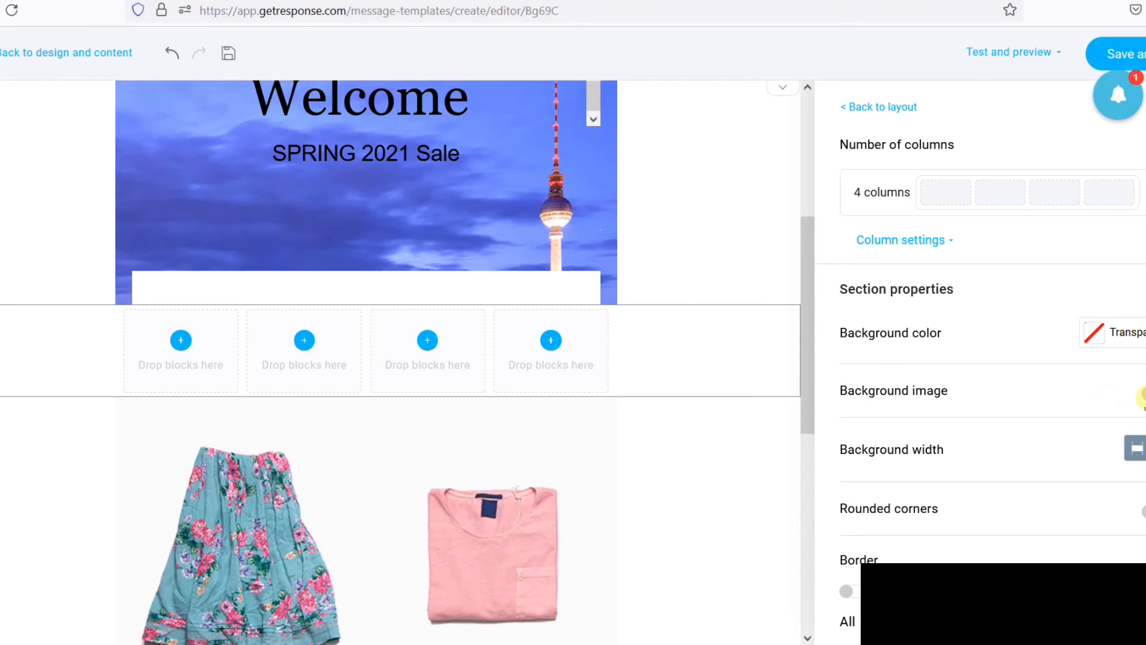
{"action": "left_click", "coordinate": [1142, 395]}
{"action": "left_click", "coordinate": [848, 530]}
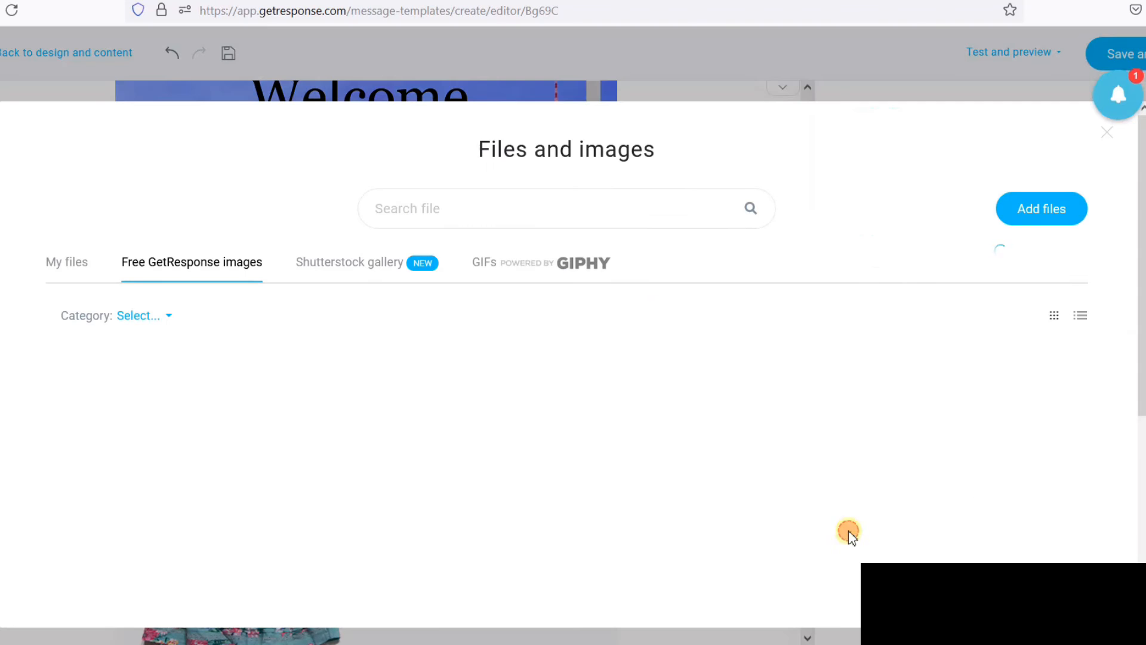
{"action": "scroll", "coordinate": [686, 495], "scroll_direction": "down", "scroll_amount": 5}
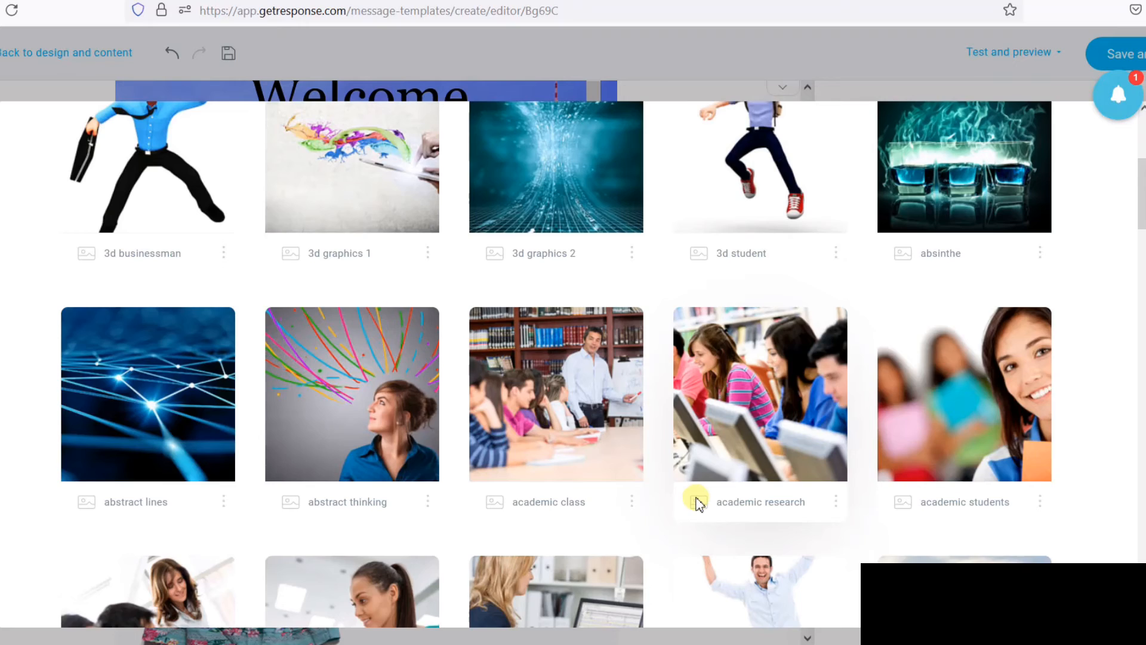
{"action": "scroll", "coordinate": [627, 478], "scroll_direction": "up", "scroll_amount": 4}
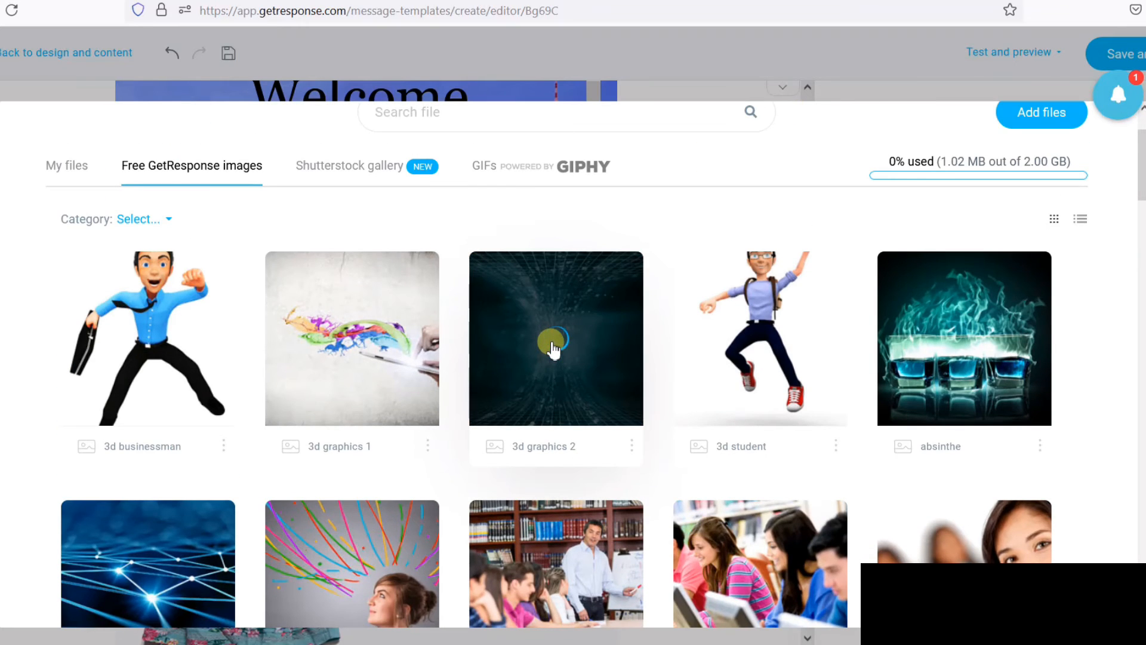
{"action": "left_click", "coordinate": [552, 346]}
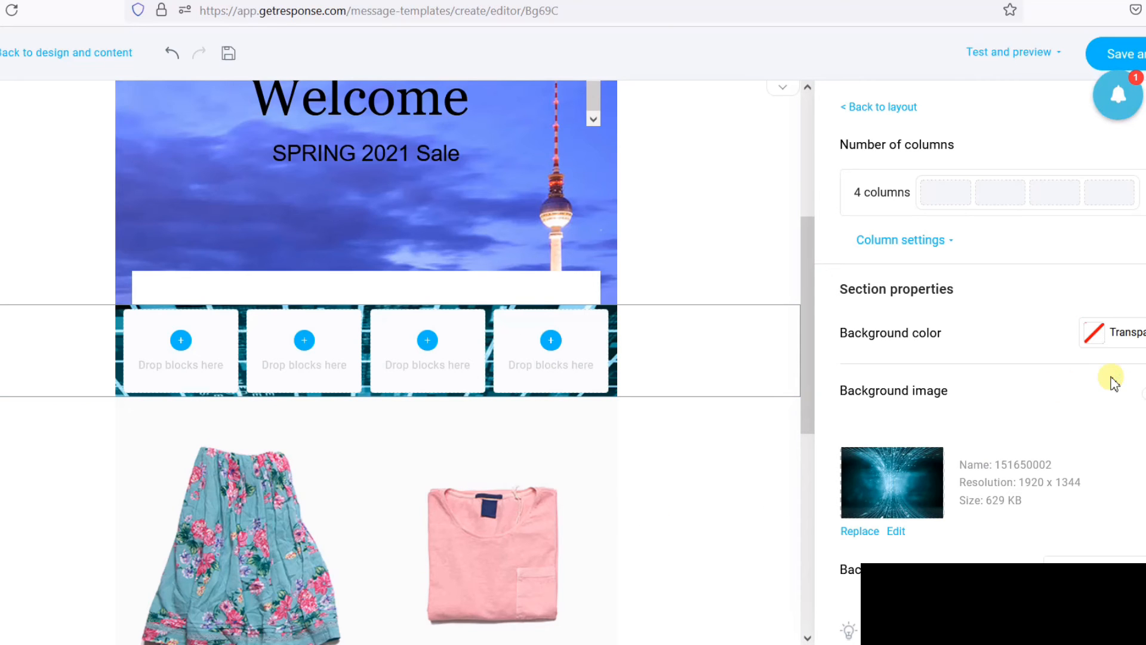
- View the column settings of the new section's four columns, ending with column 1
{"action": "left_click", "coordinate": [941, 242]}
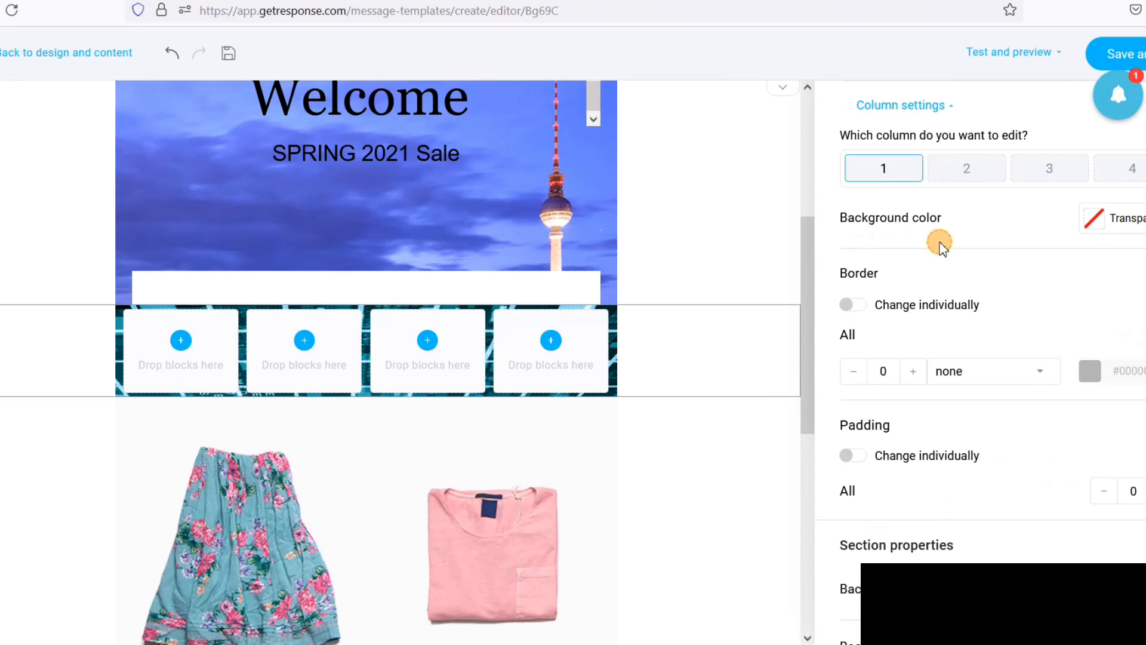
{"action": "scroll", "coordinate": [967, 251], "scroll_direction": "up", "scroll_amount": 3}
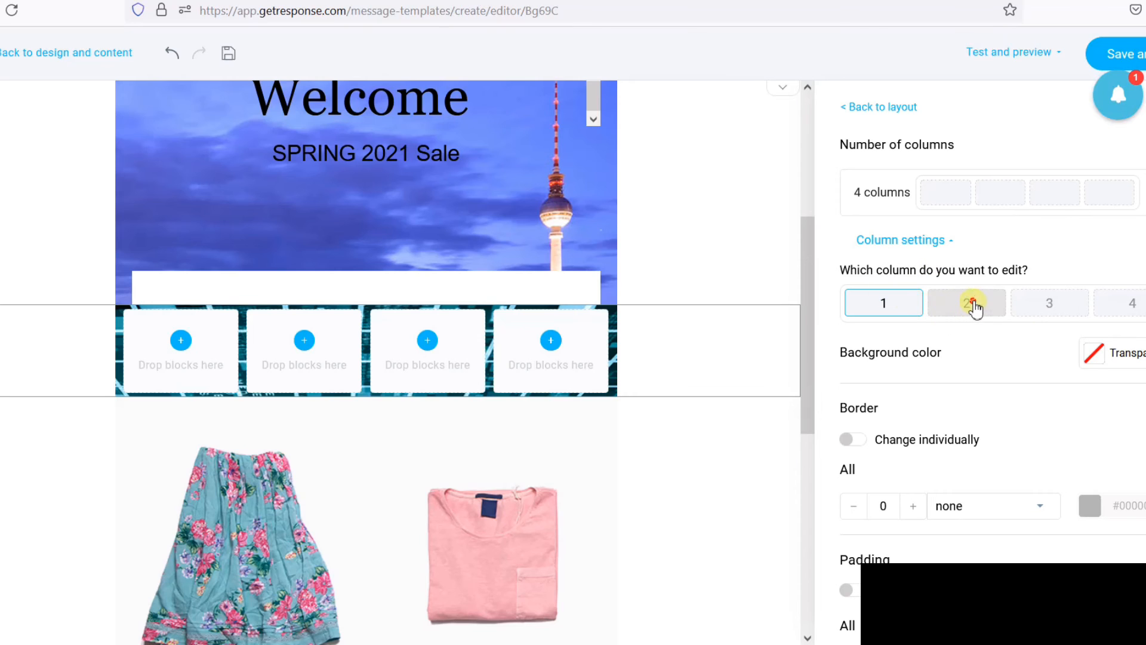
{"action": "left_click", "coordinate": [973, 305]}
{"action": "left_click", "coordinate": [1049, 301]}
{"action": "left_click", "coordinate": [1120, 306]}
{"action": "left_click", "coordinate": [885, 306]}
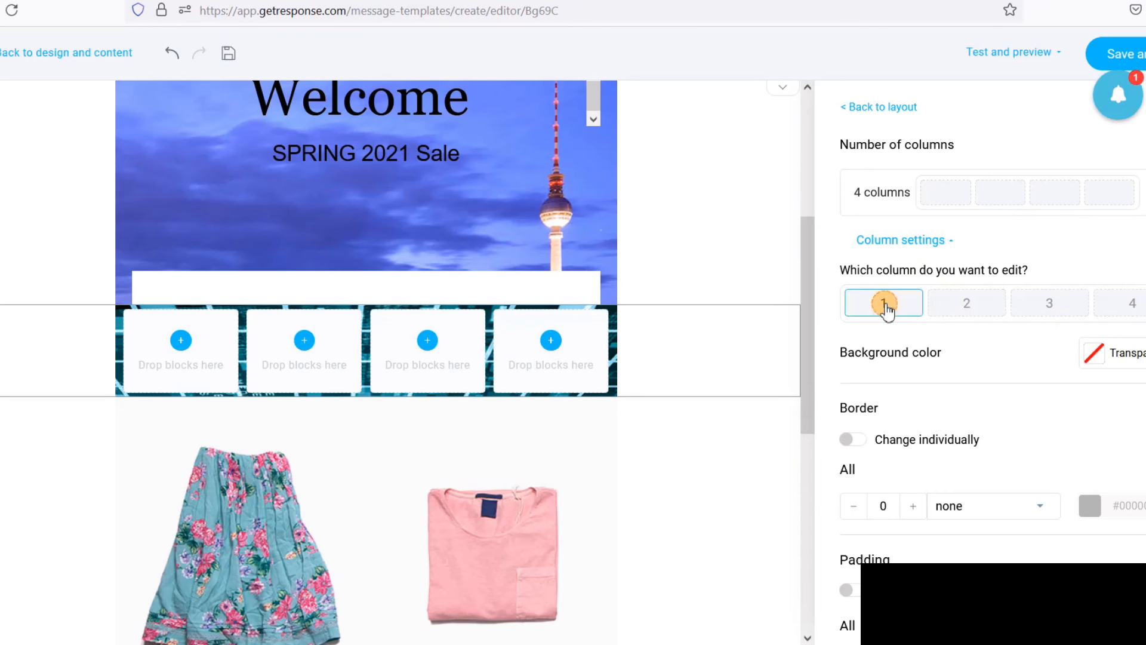
- Add an Image block to the section's first column and fill it with the "abstract thinking" picture from the free GetResponse images
{"action": "left_click", "coordinate": [179, 339]}
{"action": "left_click_drag", "start_coordinate": [908, 267], "coordinate": [196, 376]}
{"action": "left_click", "coordinate": [186, 359]}
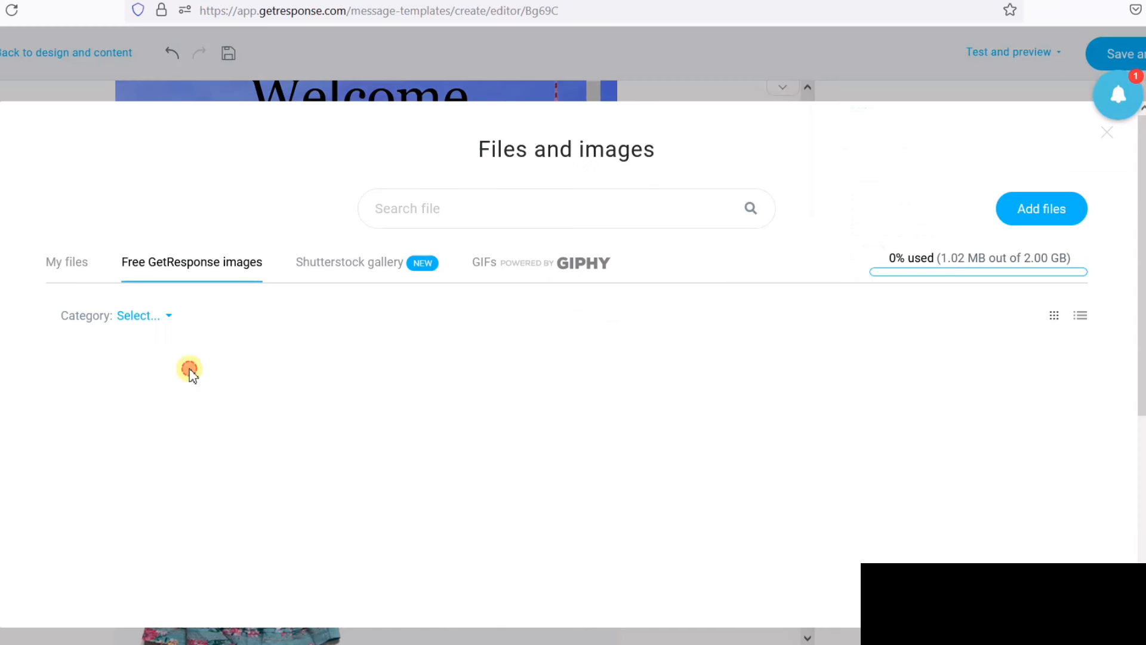
{"action": "scroll", "coordinate": [526, 428], "scroll_direction": "down", "scroll_amount": 8}
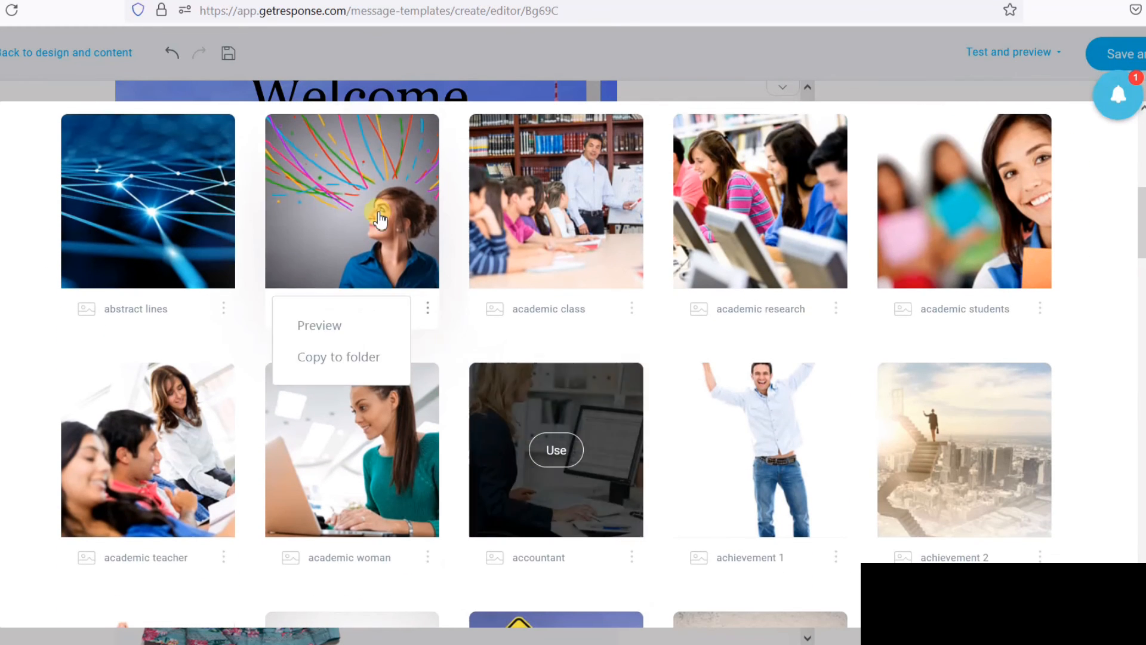
{"action": "left_click", "coordinate": [742, 443]}
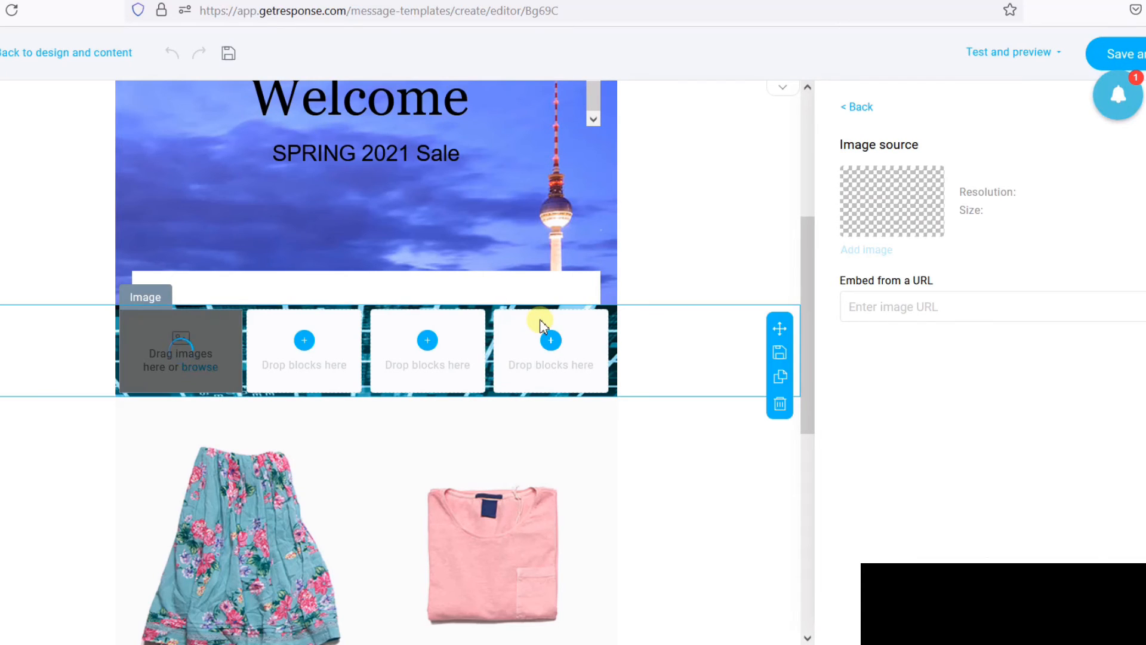
- Try a Video block in the section's second column, open its video URL for editing, and delete the block
{"action": "left_click", "coordinate": [303, 343]}
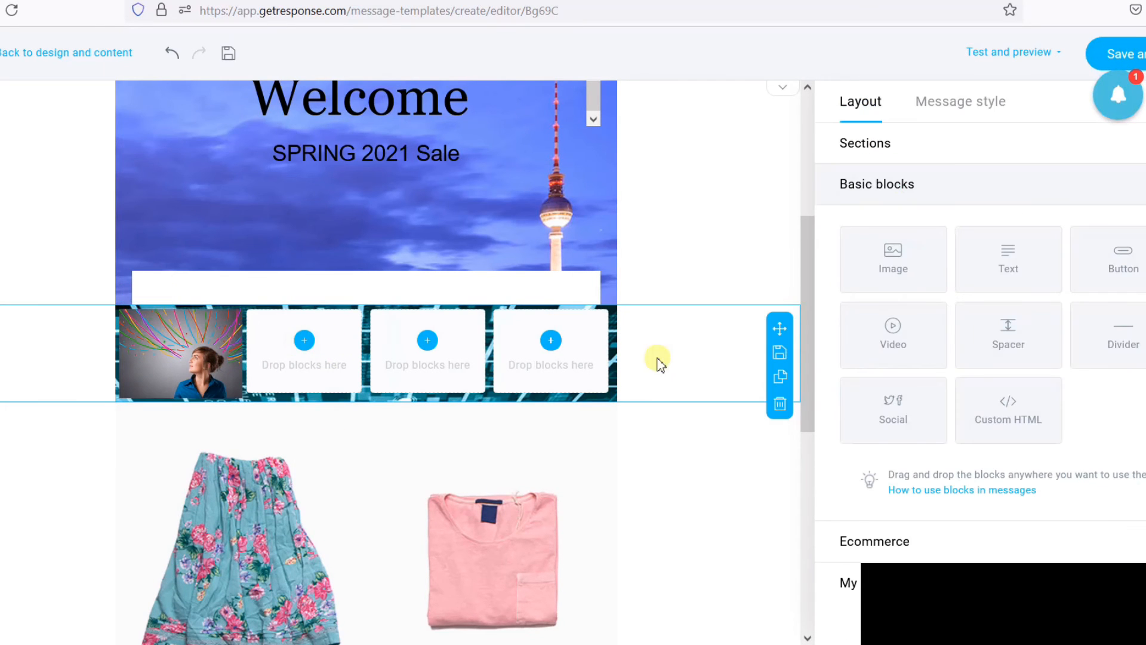
{"action": "left_click_drag", "start_coordinate": [915, 357], "coordinate": [315, 378]}
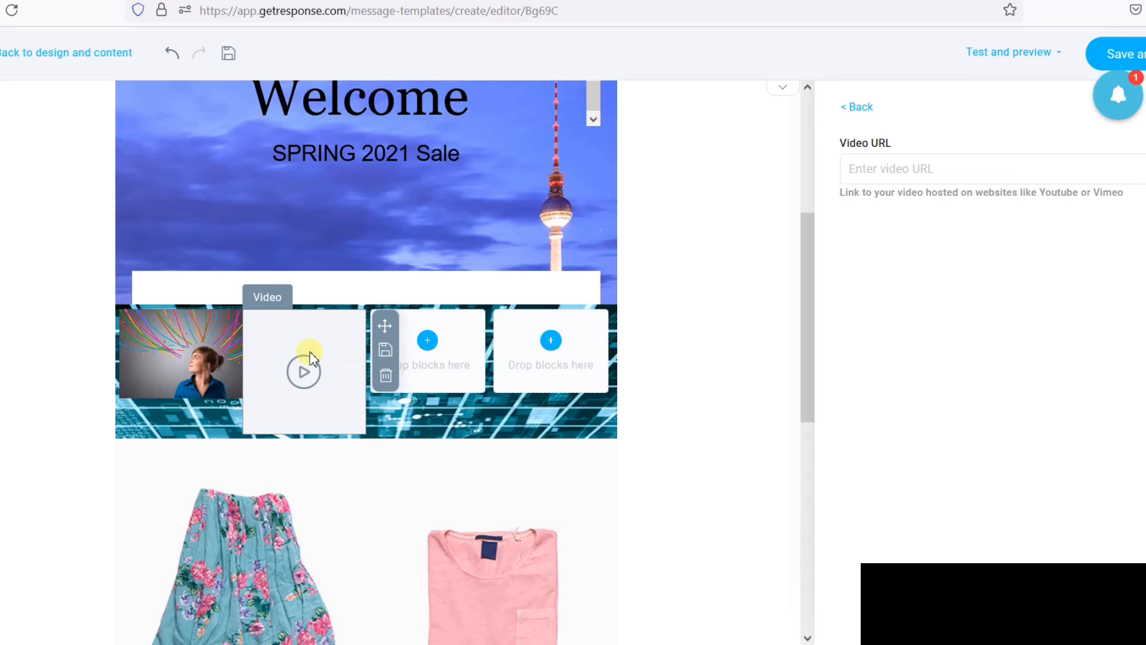
{"action": "left_click", "coordinate": [1112, 165]}
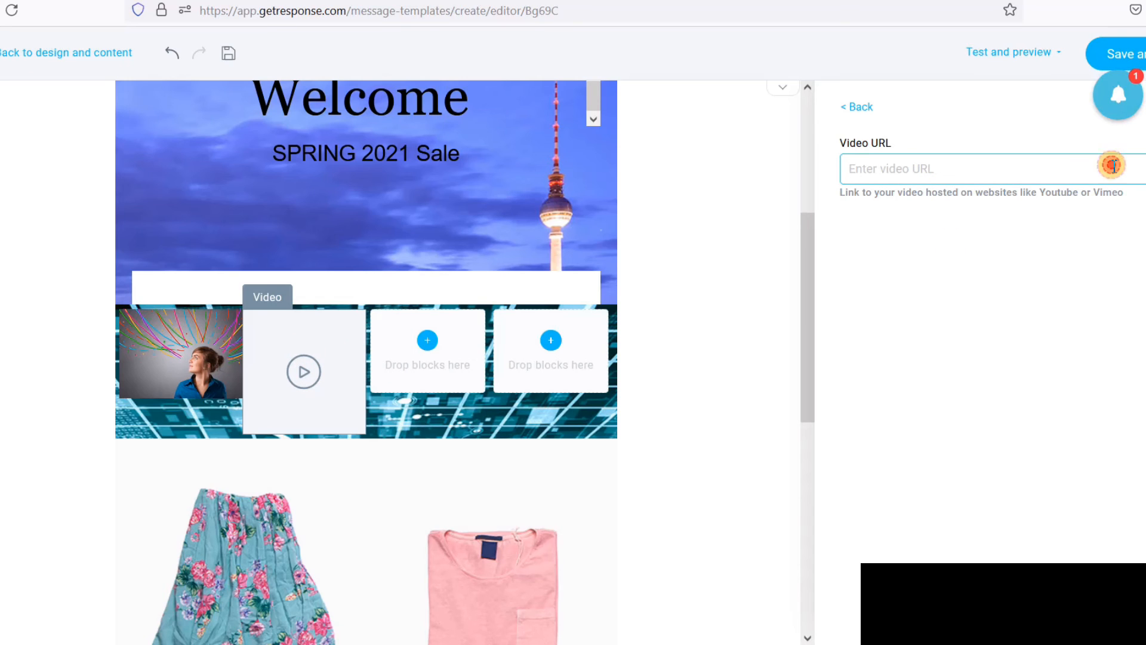
{"action": "left_click", "coordinate": [1128, 202]}
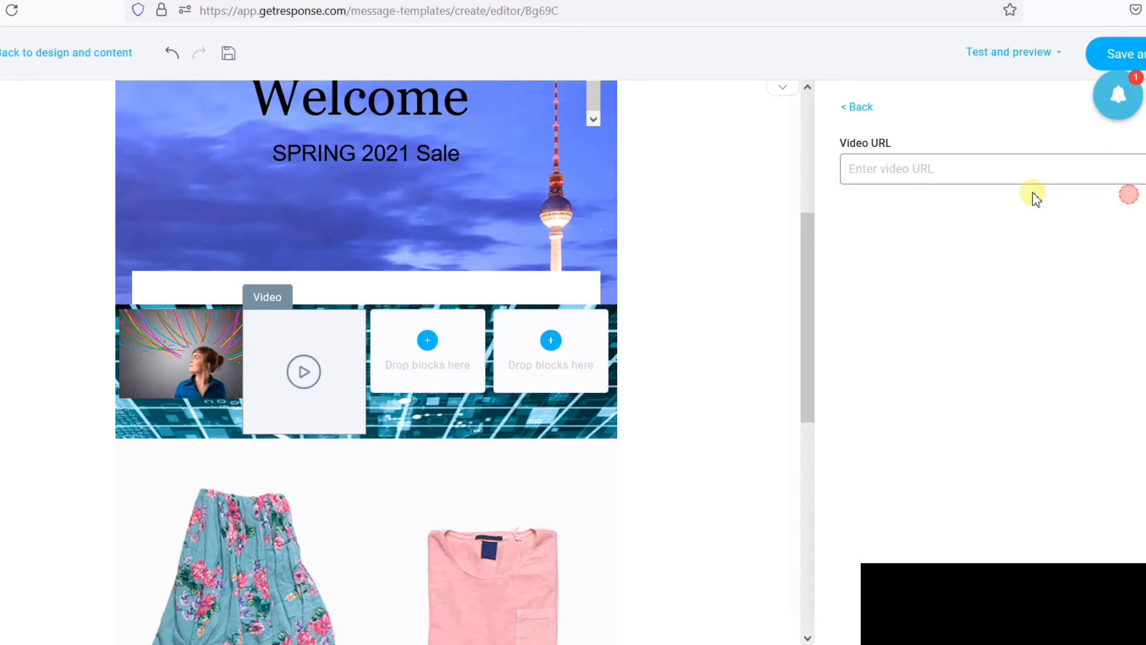
{"action": "left_click", "coordinate": [931, 177]}
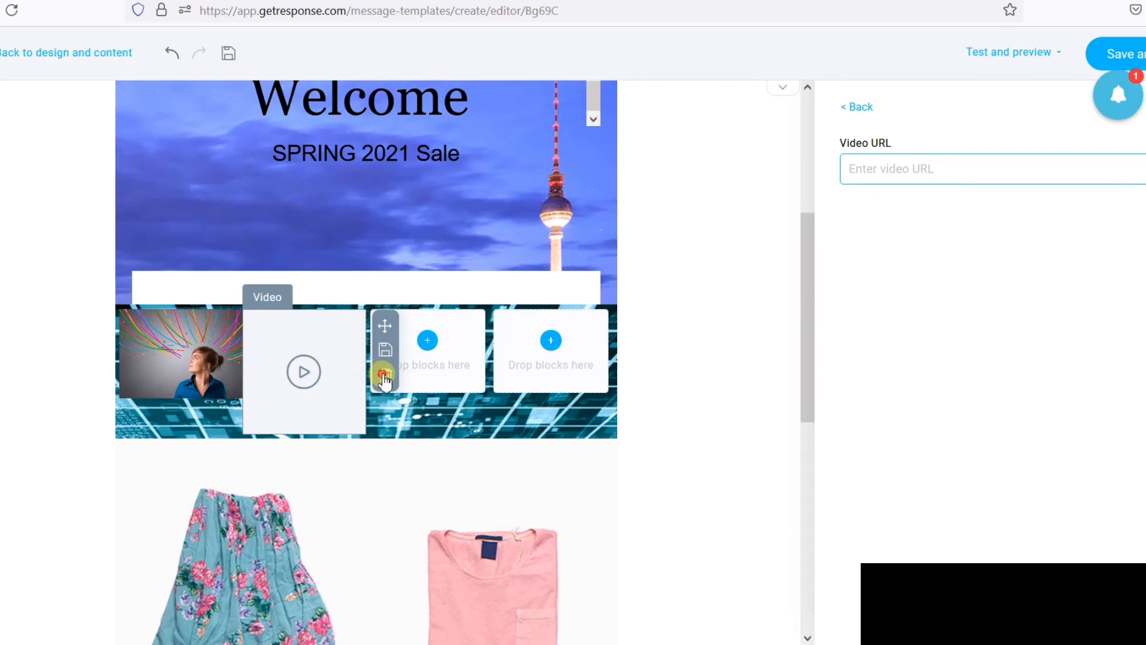
{"action": "left_click", "coordinate": [382, 376]}
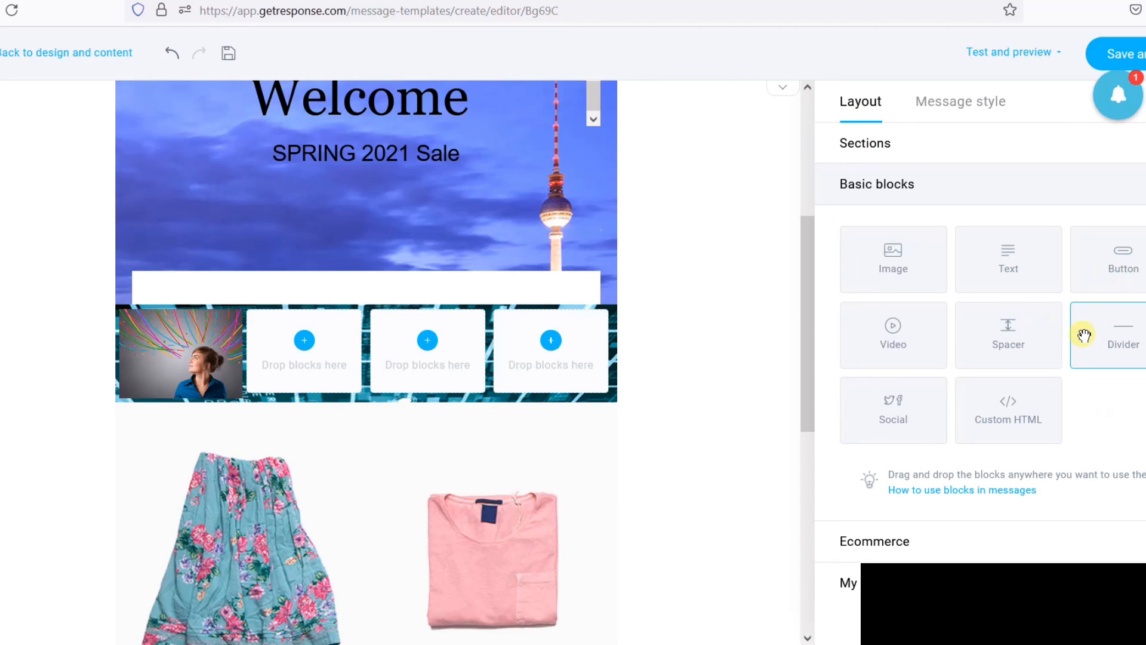
- Add a Social block to the section's second column and open its Facebook link for editing
{"action": "left_click_drag", "start_coordinate": [937, 409], "coordinate": [362, 368]}
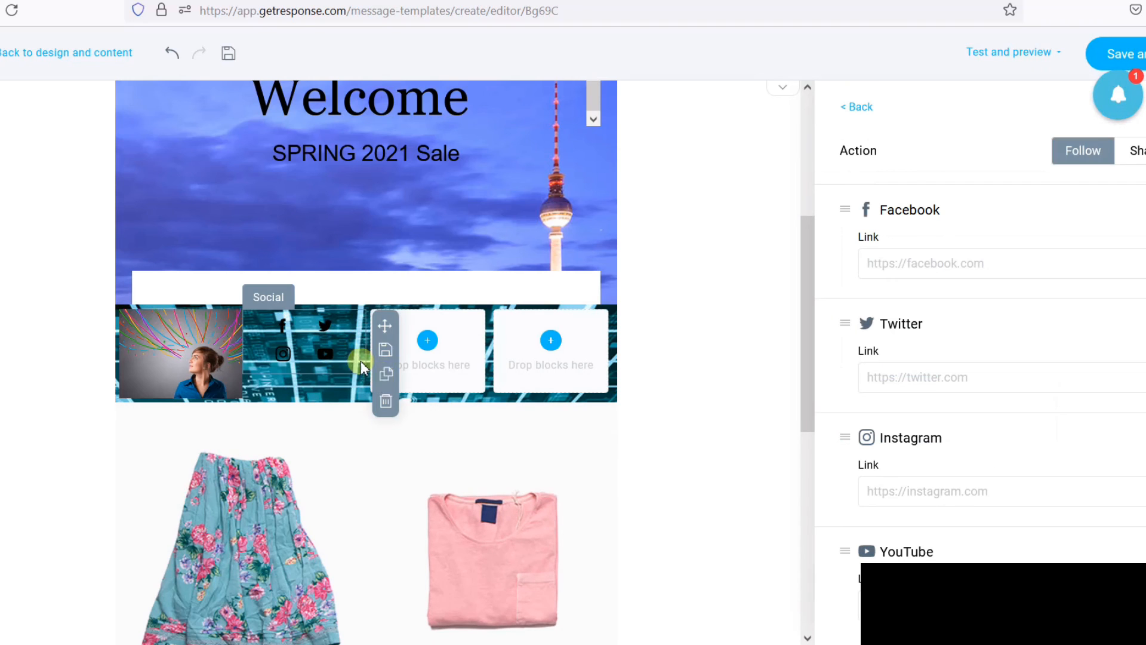
{"action": "left_click", "coordinate": [985, 264]}
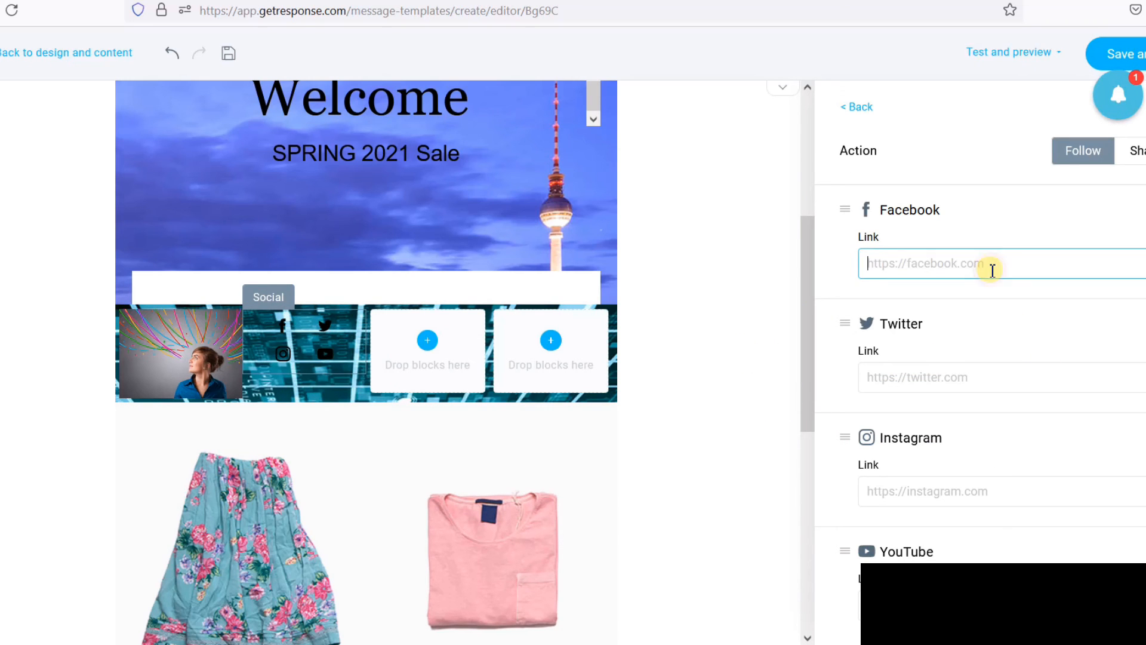
{"action": "left_click", "coordinate": [332, 321]}
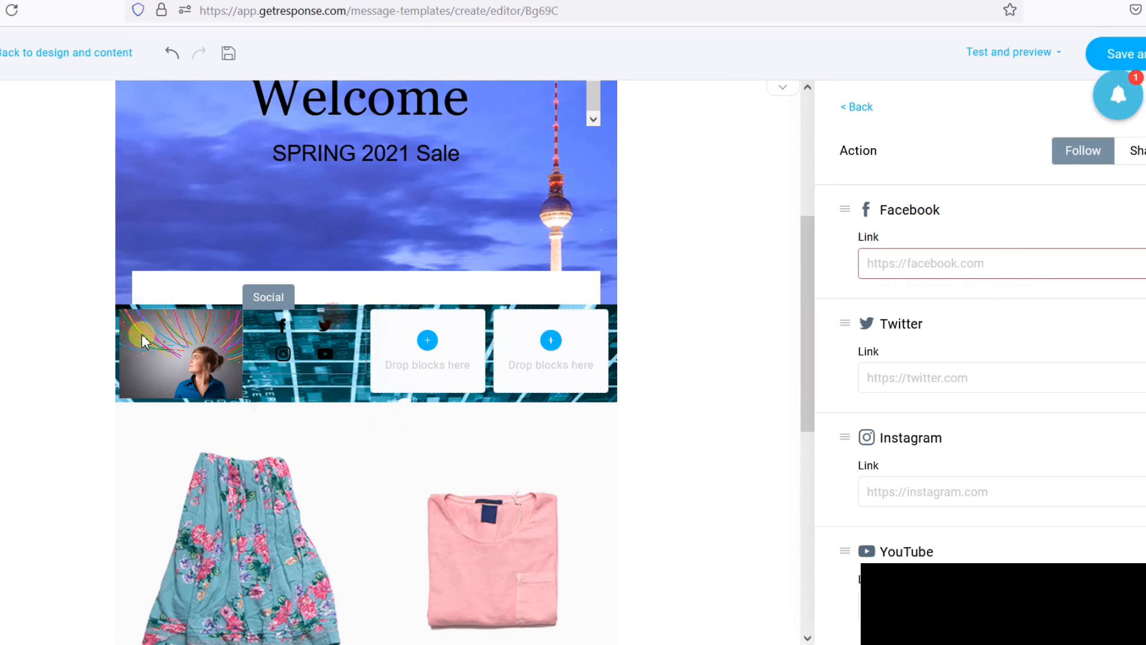
- Remove the background image from the four-column section and return to the layout blocks
{"action": "left_click", "coordinate": [115, 318]}
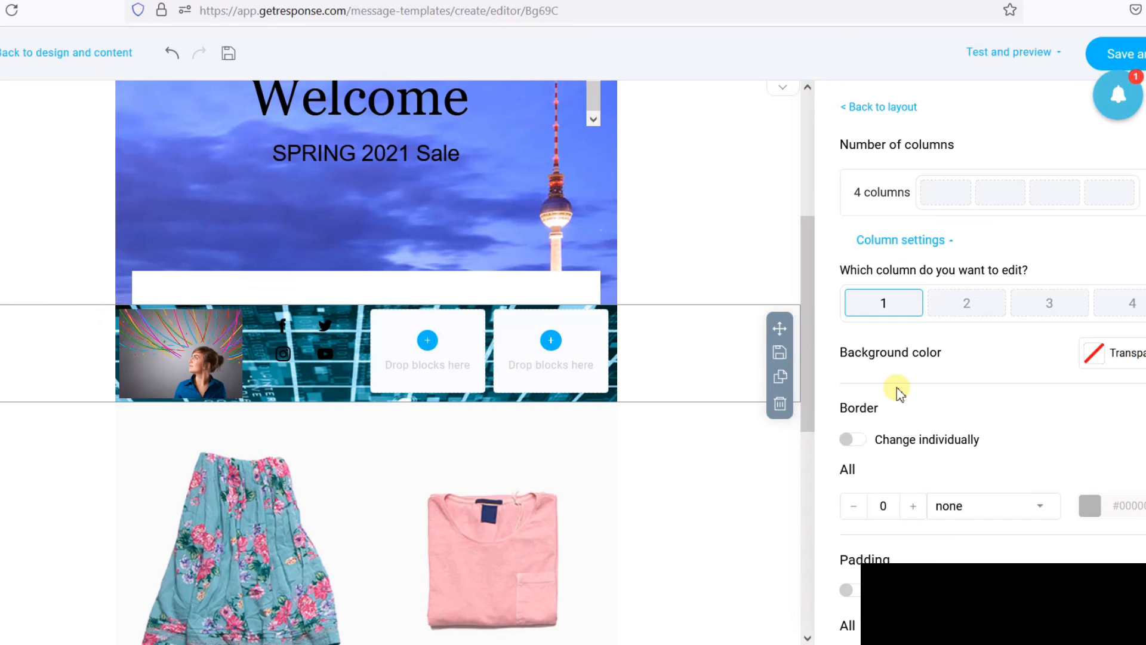
{"action": "scroll", "coordinate": [931, 406], "scroll_direction": "down", "scroll_amount": 10}
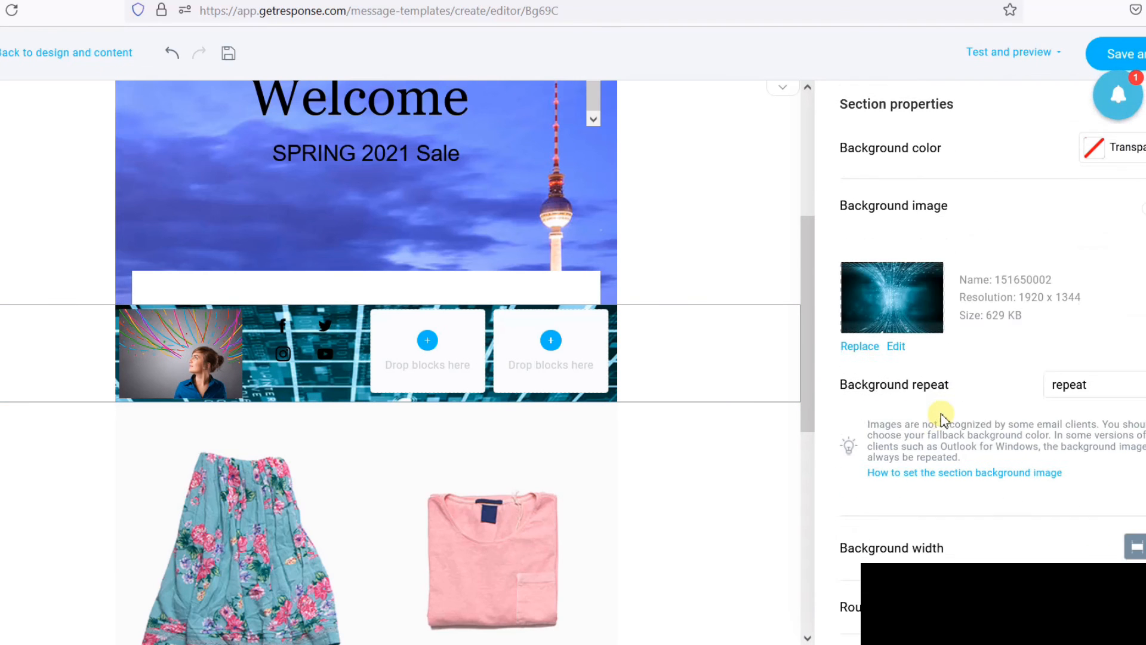
{"action": "left_click", "coordinate": [865, 343]}
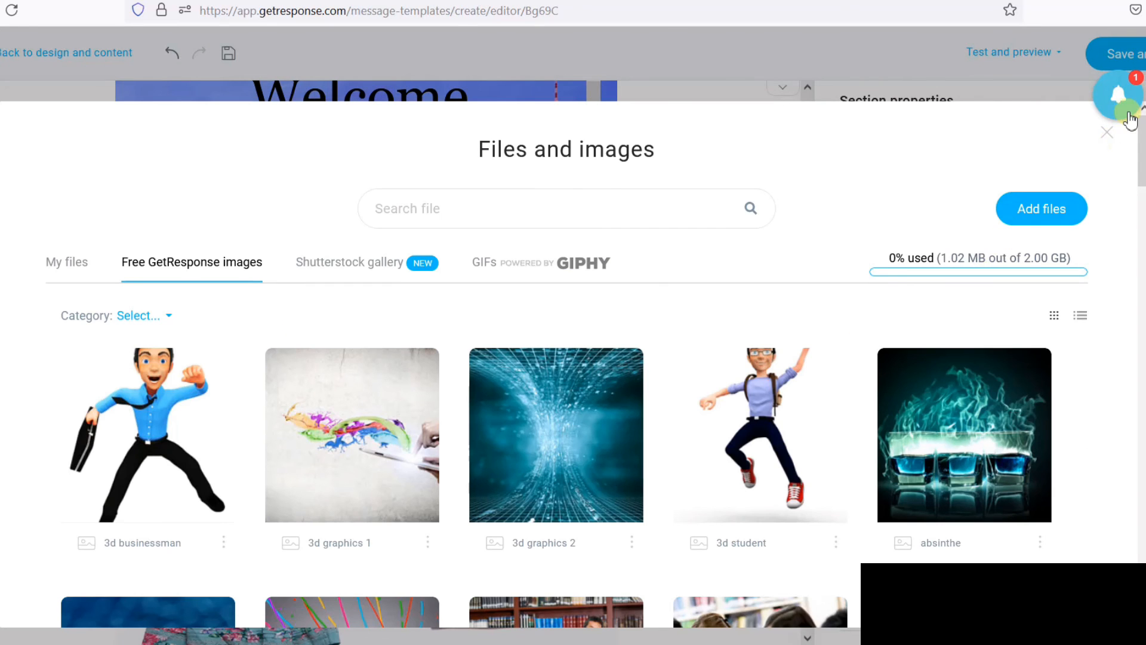
{"action": "left_click", "coordinate": [1111, 132]}
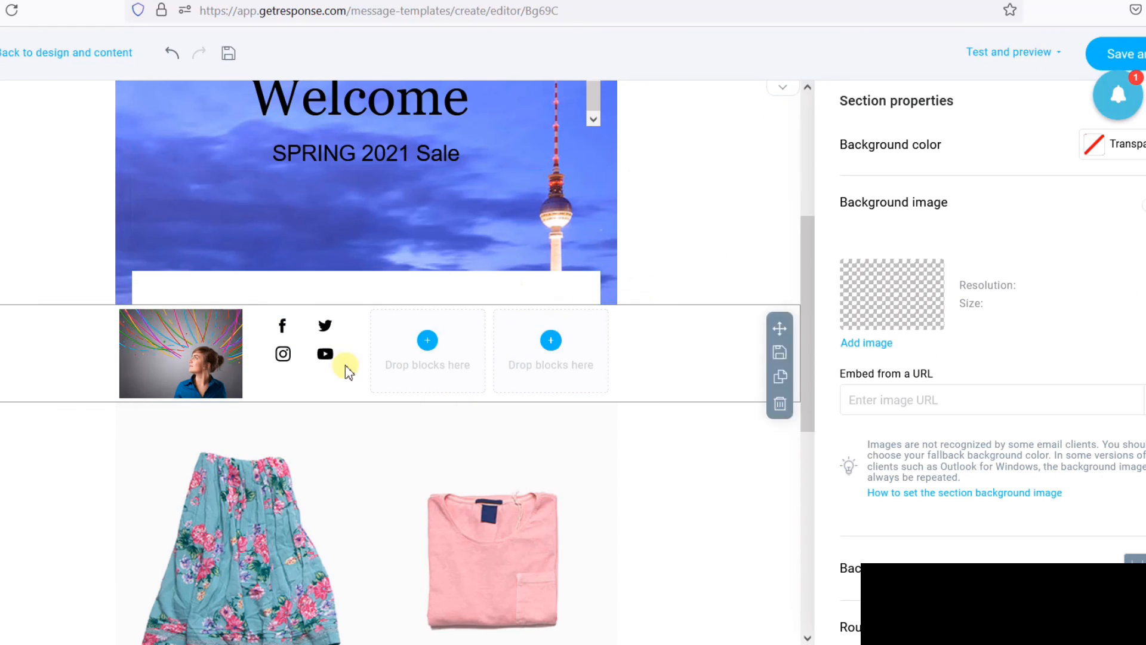
{"action": "left_click", "coordinate": [309, 360]}
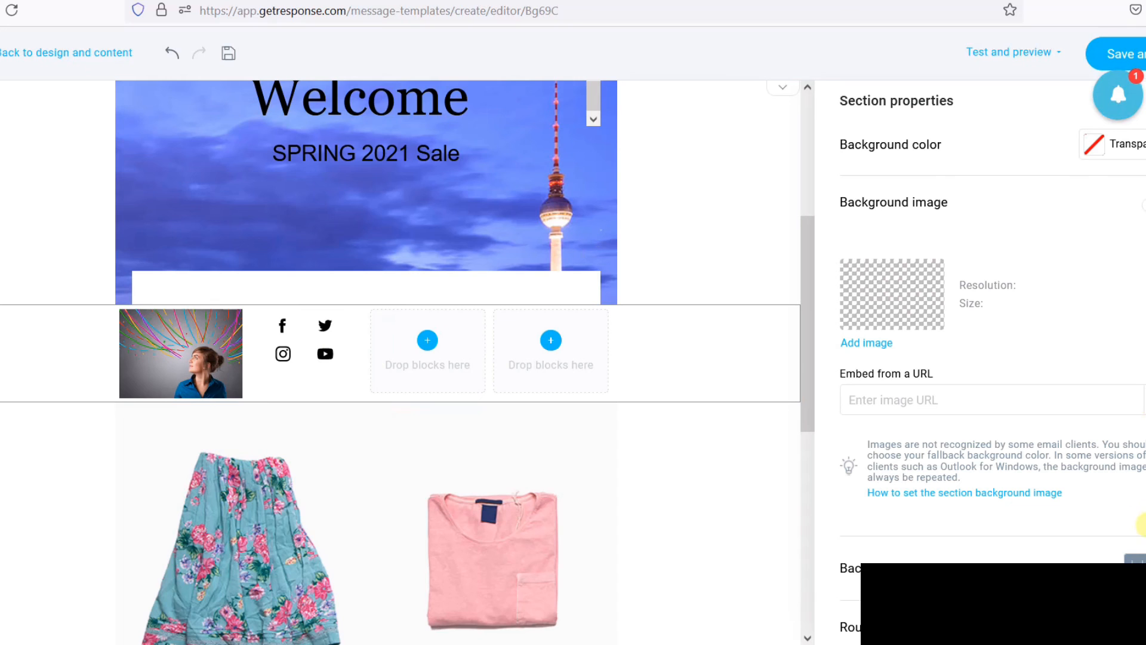
{"action": "scroll", "coordinate": [991, 358], "scroll_direction": "up", "scroll_amount": 7}
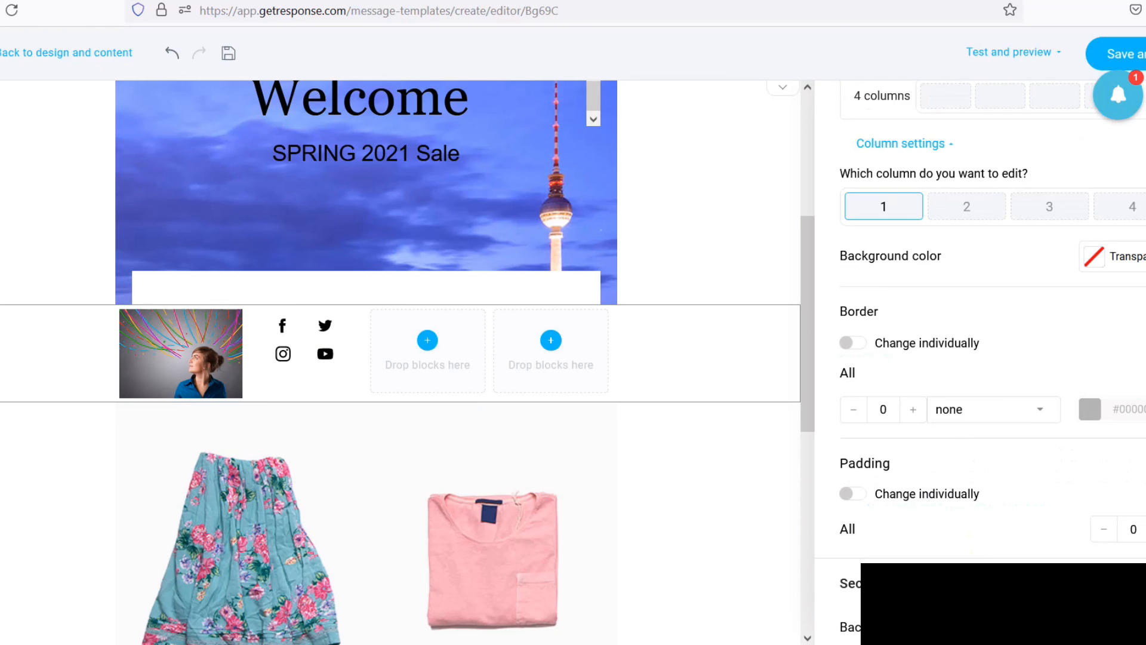
{"action": "left_click", "coordinate": [890, 106]}
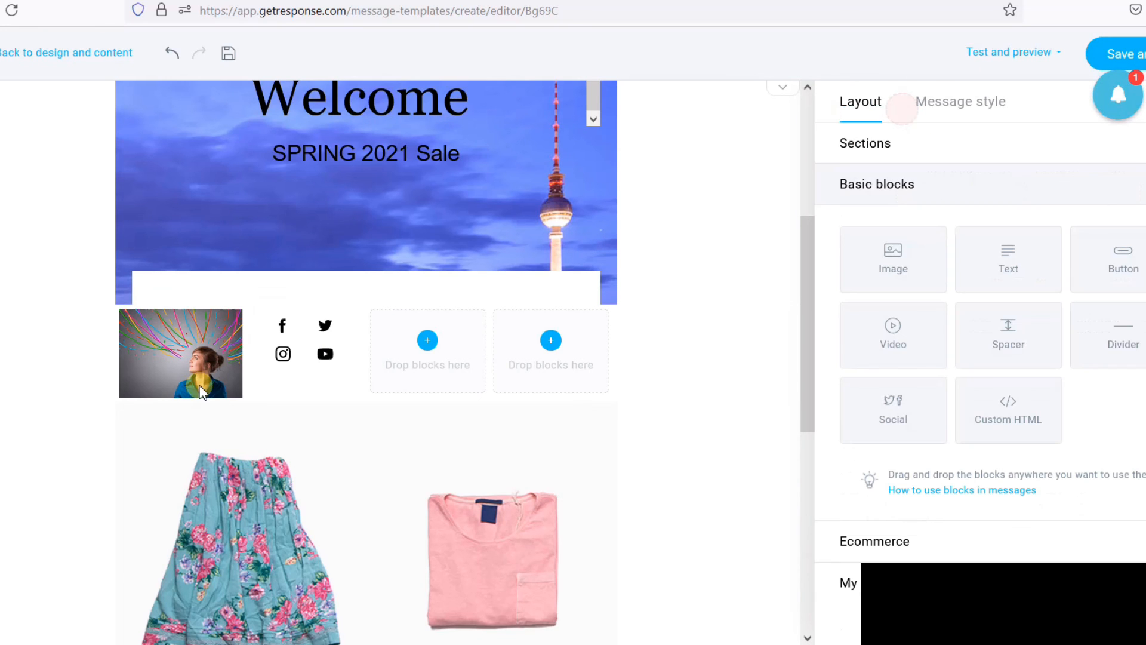
- Look over the whole email down to its footer and save the template
{"action": "scroll", "coordinate": [337, 358], "scroll_direction": "down", "scroll_amount": 8}
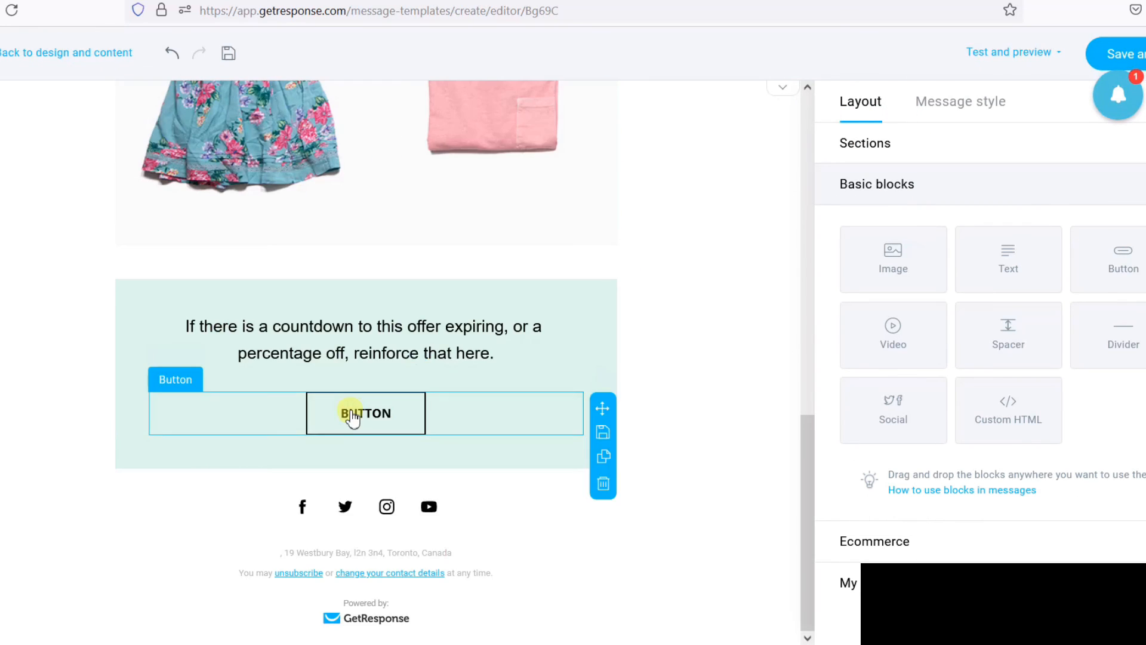
{"action": "scroll", "coordinate": [350, 406], "scroll_direction": "up", "scroll_amount": 12}
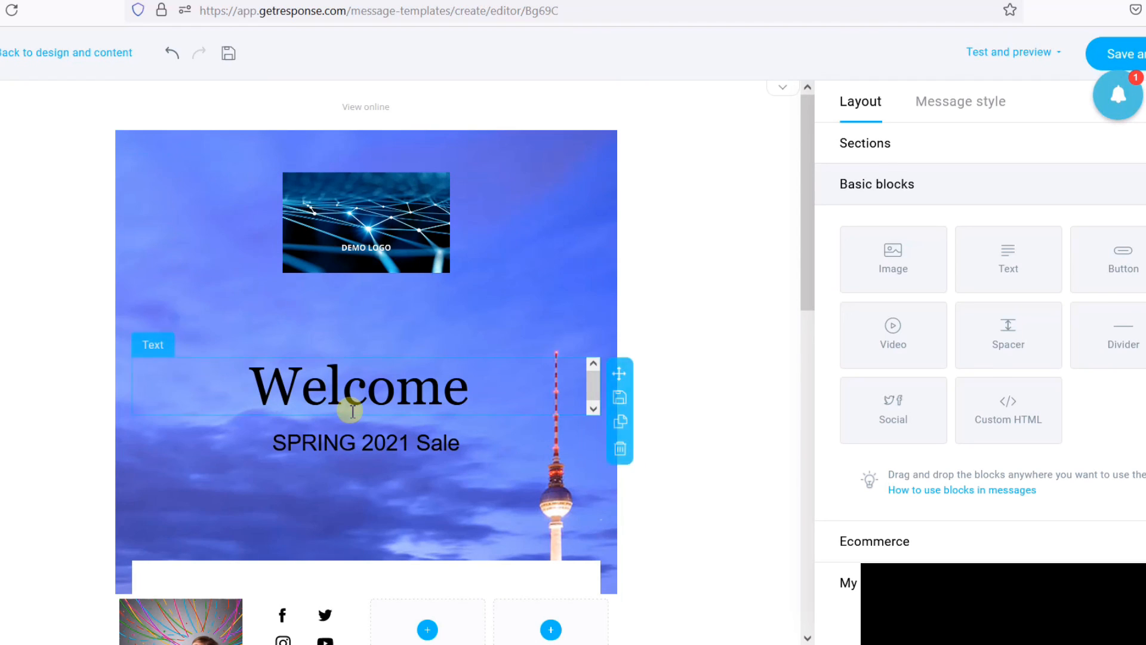
{"action": "left_click", "coordinate": [231, 54]}
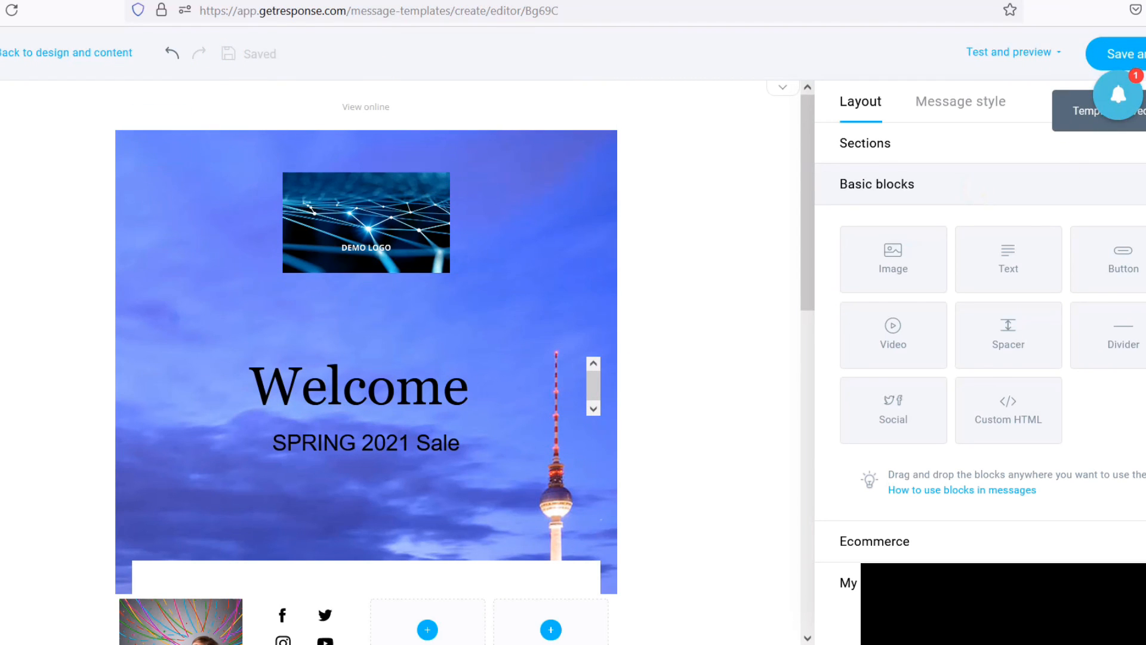
- Leave the editor for the design and content page and list your own saved templates
{"action": "left_click", "coordinate": [50, 55]}
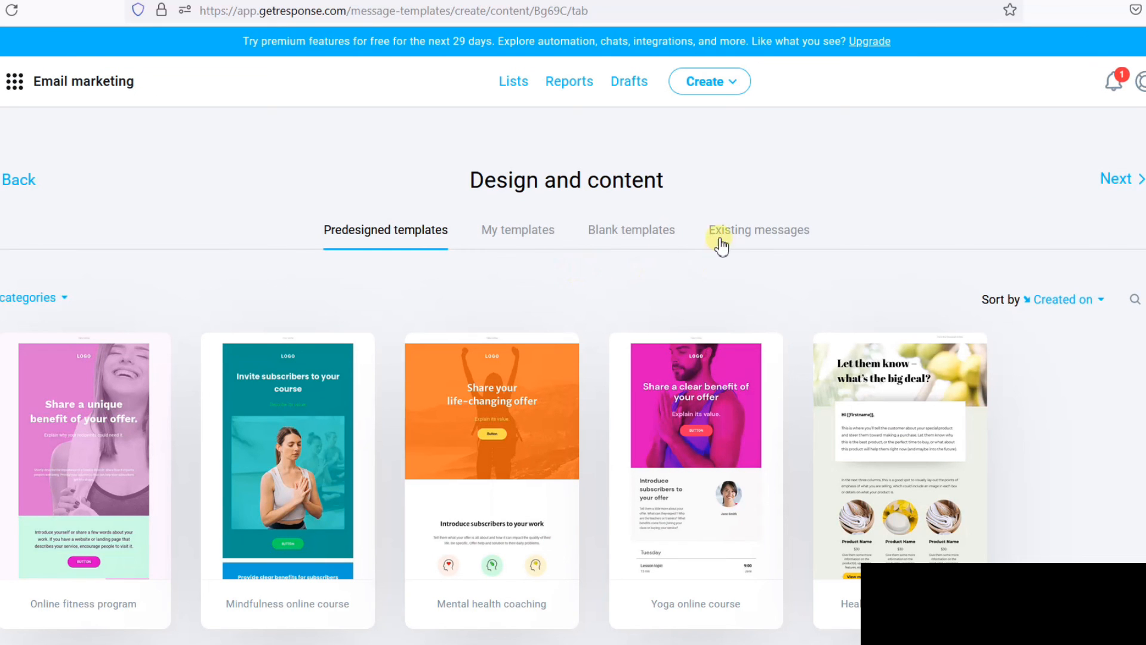
{"action": "left_click", "coordinate": [530, 237]}
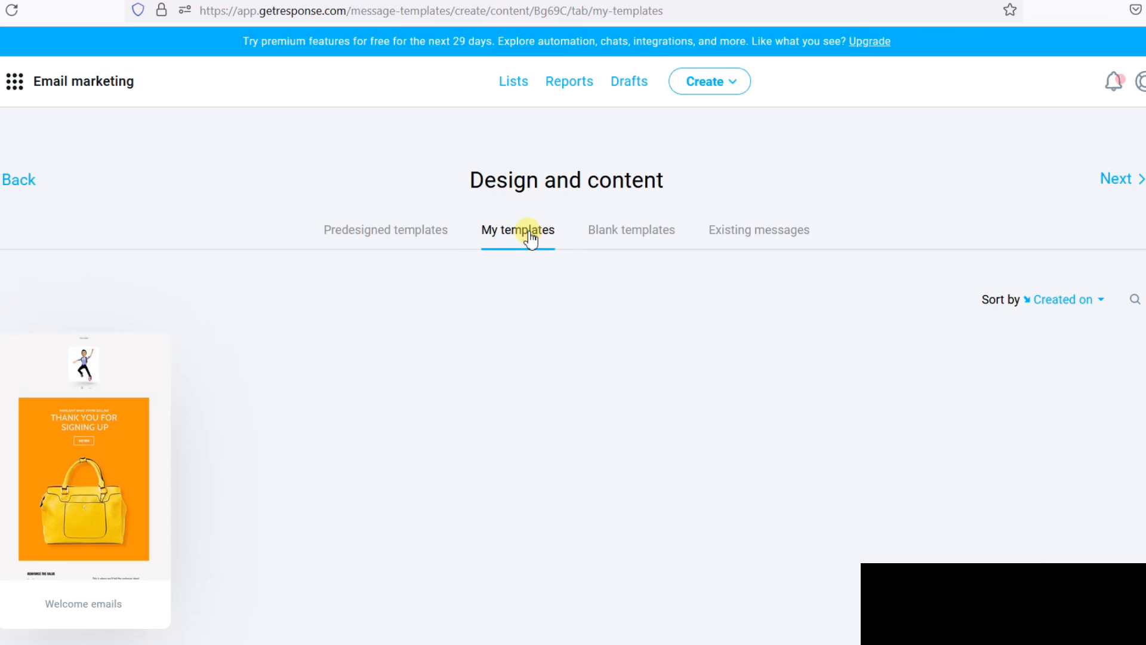
{"action": "scroll", "coordinate": [317, 463], "scroll_direction": "down", "scroll_amount": 3}
{"action": "scroll", "coordinate": [317, 463], "scroll_direction": "up", "scroll_amount": 2}
{"action": "mouse_move", "coordinate": [110, 435]}
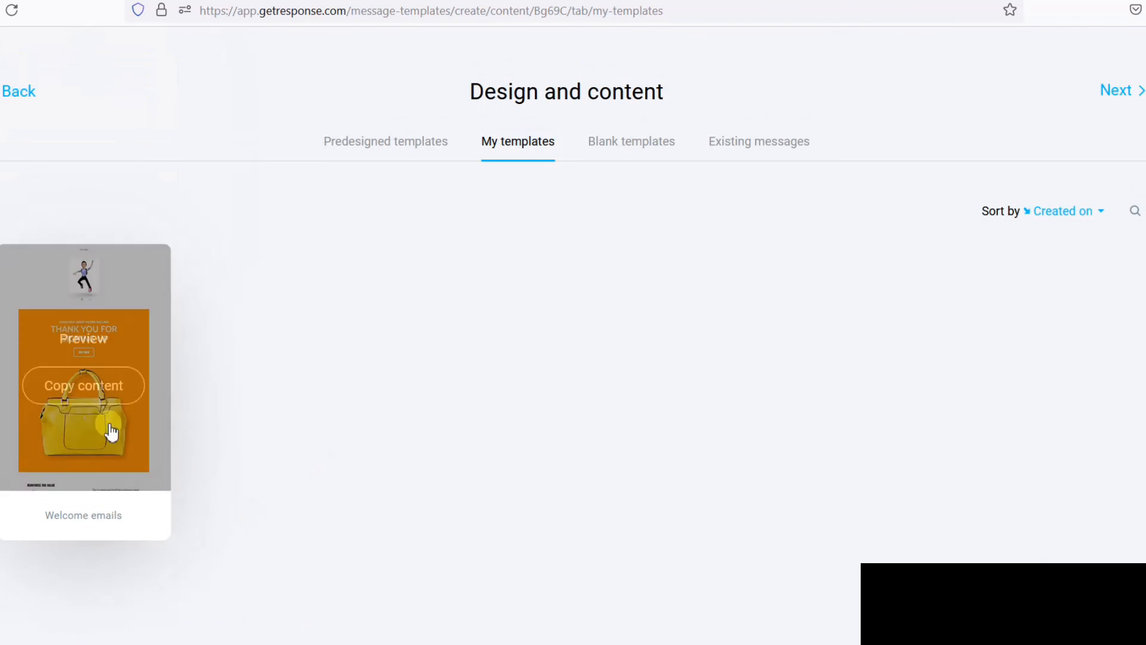
{"action": "left_click", "coordinate": [130, 382]}
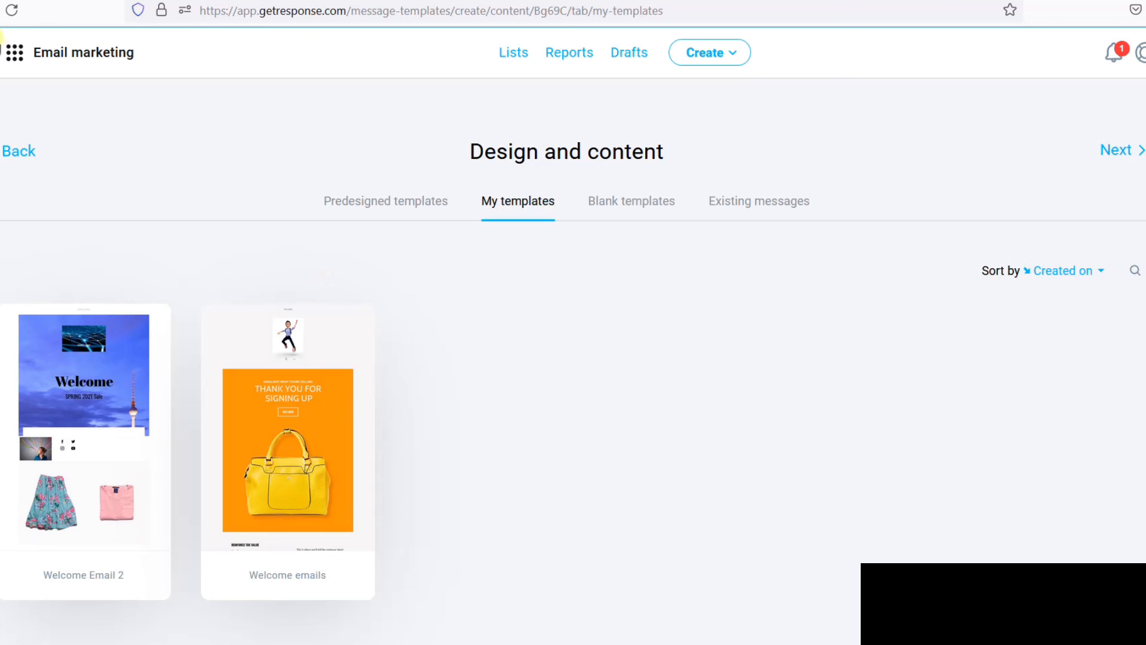
- Preview the "Welcome Email 2" template and examine its desktop layout
{"action": "mouse_move", "coordinate": [69, 440]}
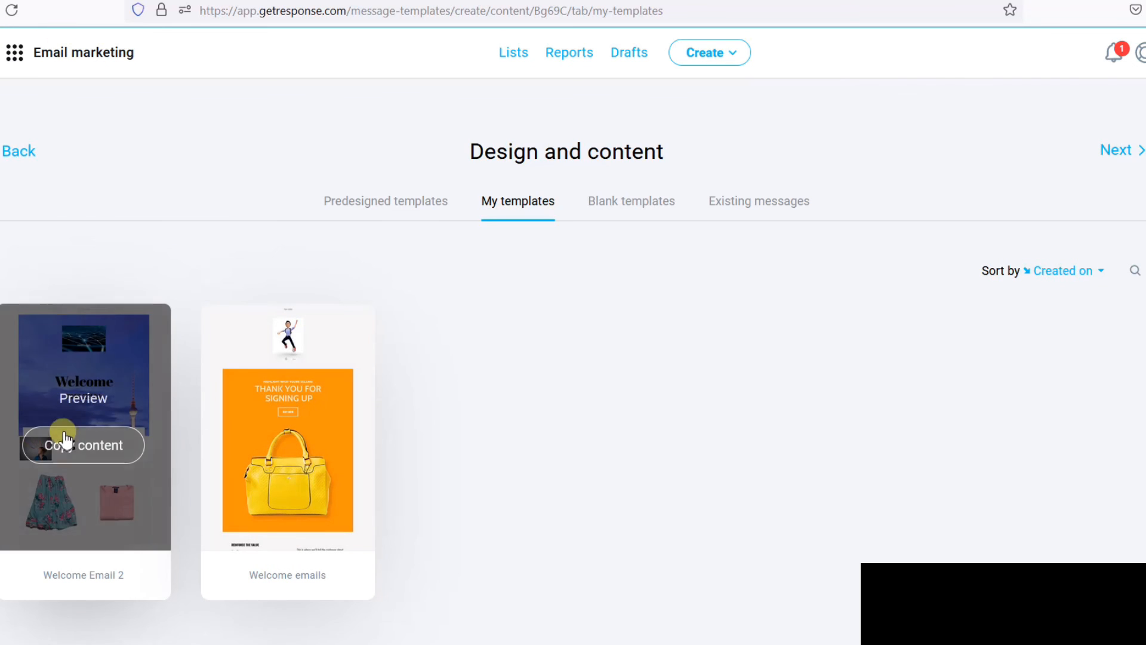
{"action": "left_click", "coordinate": [79, 401]}
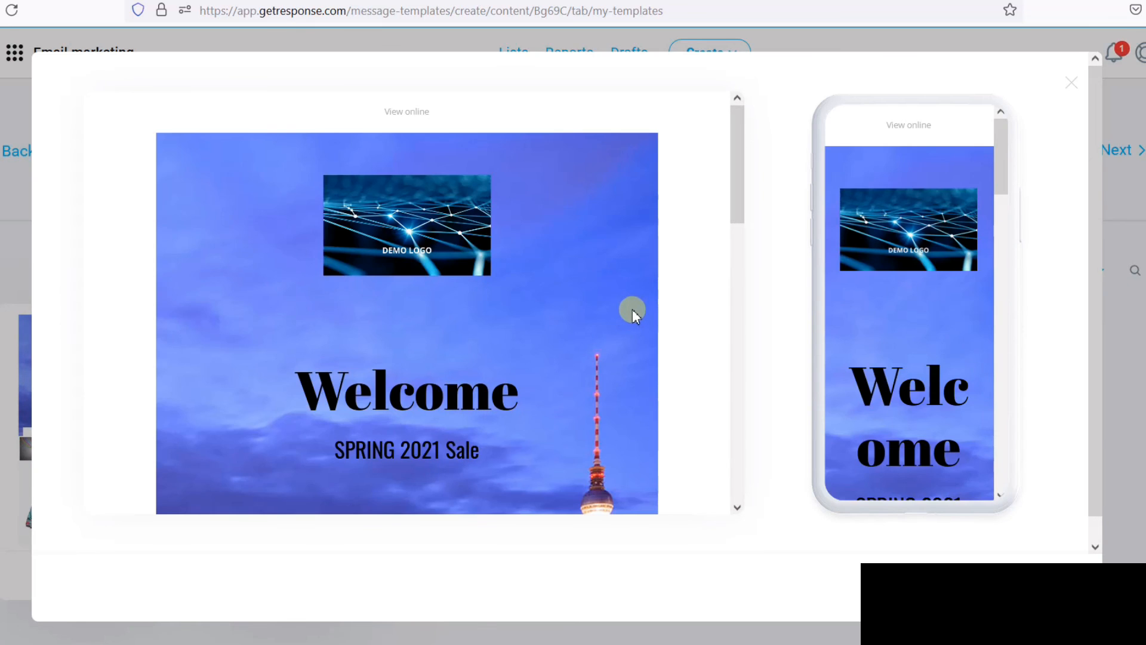
{"action": "scroll", "coordinate": [633, 309], "scroll_direction": "down", "scroll_amount": 15}
{"action": "scroll", "coordinate": [632, 309], "scroll_direction": "up", "scroll_amount": 12}
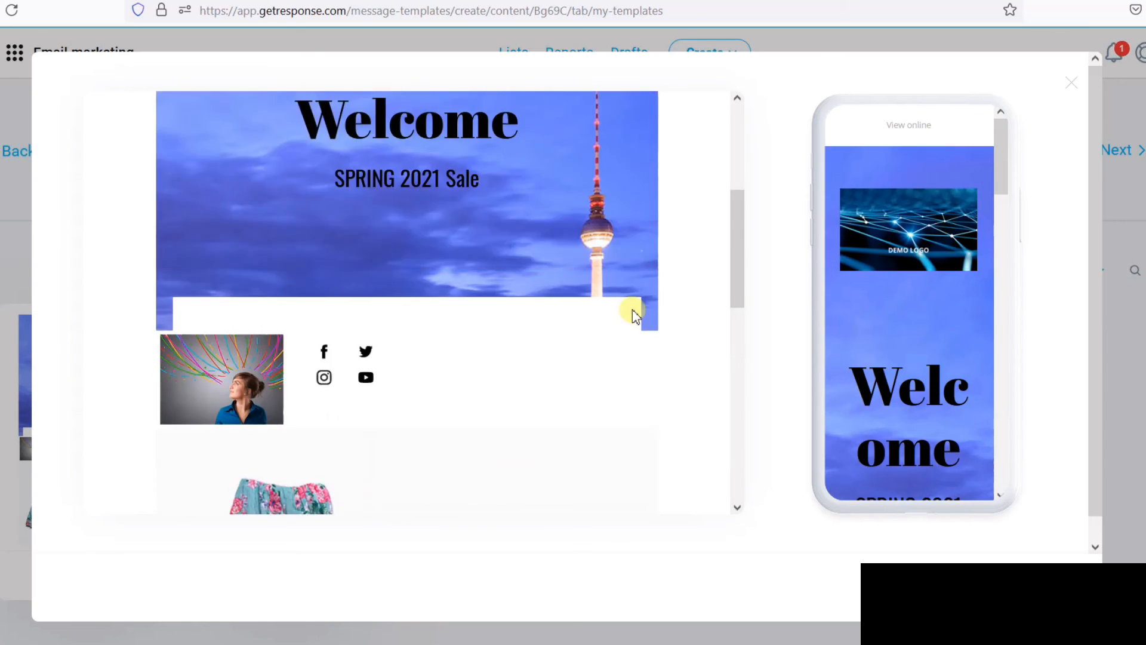
{"action": "scroll", "coordinate": [632, 309], "scroll_direction": "up", "scroll_amount": 4}
{"action": "scroll", "coordinate": [485, 338], "scroll_direction": "down", "scroll_amount": 8}
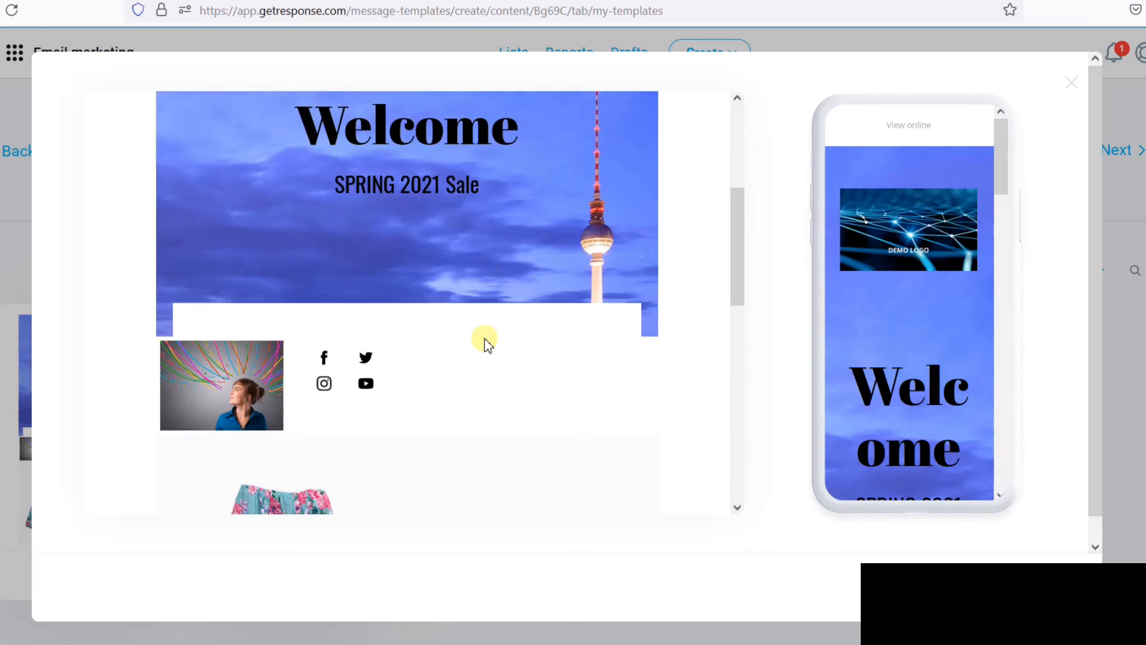
{"action": "scroll", "coordinate": [485, 338], "scroll_direction": "up", "scroll_amount": 8}
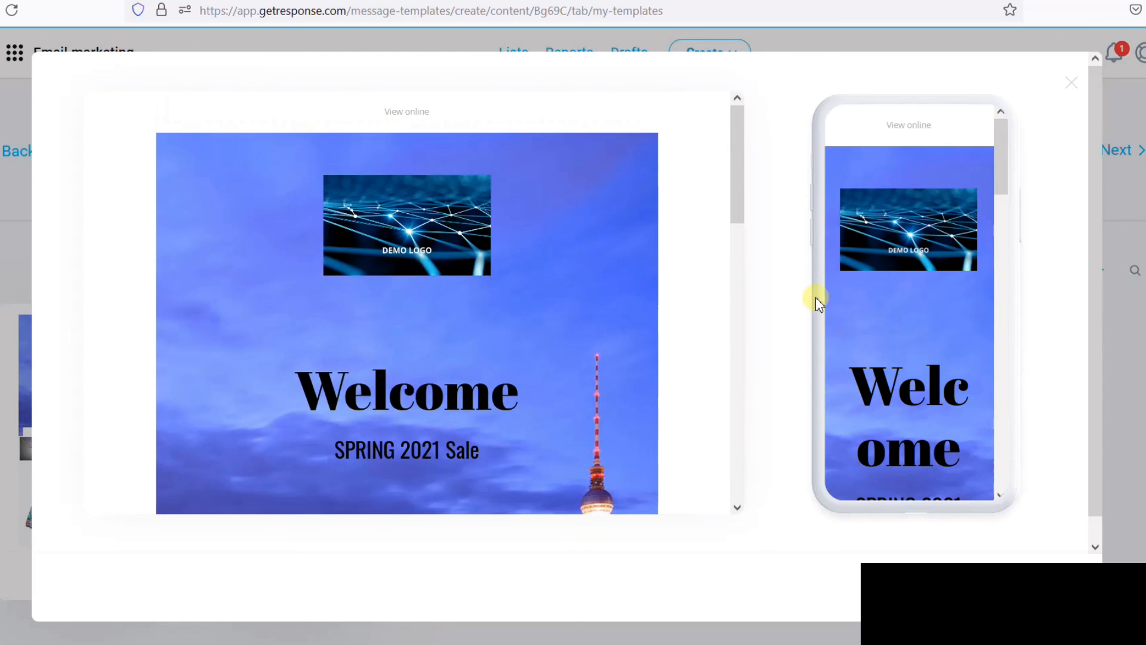
- Examine the mobile layout of "Welcome Email 2" down to the social icons and close the preview
{"action": "mouse_move", "coordinate": [1002, 147]}
{"action": "left_mouse_down"}
{"action": "mouse_move", "coordinate": [993, 453]}
{"action": "mouse_move", "coordinate": [979, 284]}
{"action": "mouse_move", "coordinate": [988, 134]}
{"action": "left_mouse_up"}
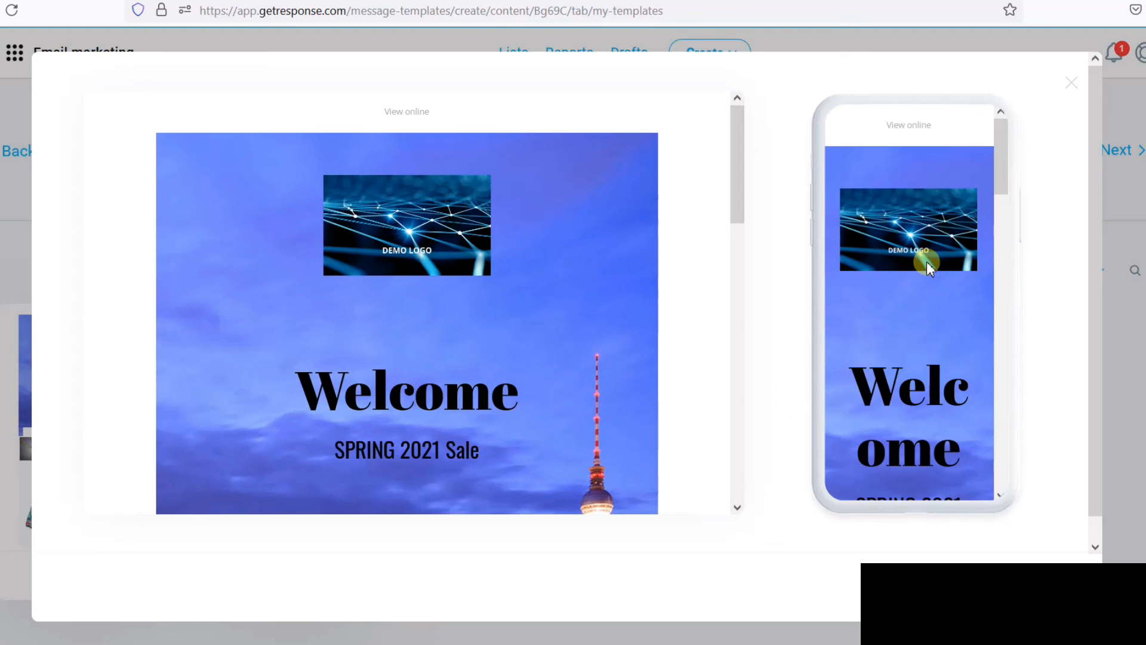
{"action": "scroll", "coordinate": [928, 263], "scroll_direction": "down", "scroll_amount": 5}
{"action": "scroll", "coordinate": [926, 262], "scroll_direction": "down", "scroll_amount": 10}
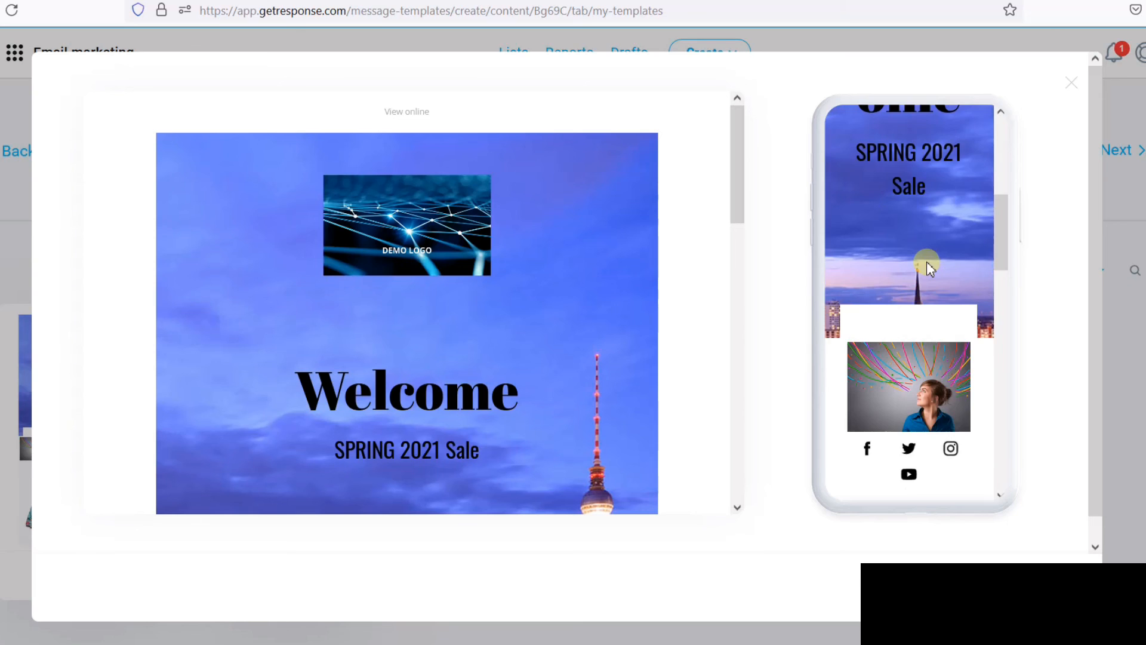
{"action": "scroll", "coordinate": [927, 263], "scroll_direction": "down", "scroll_amount": 3}
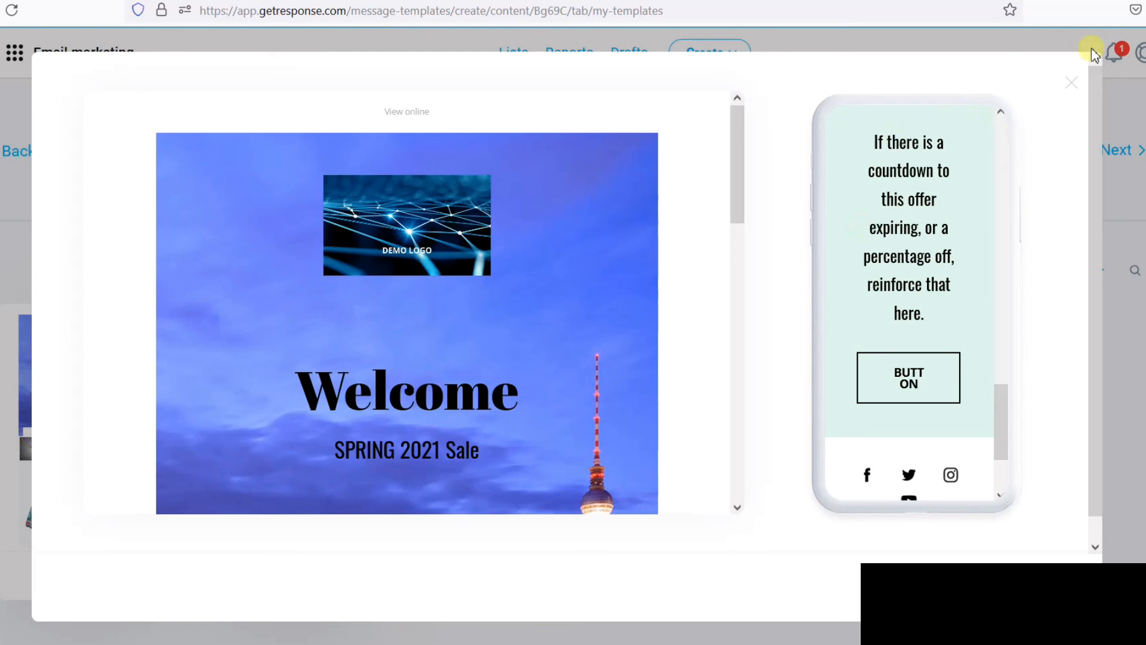
{"action": "left_click", "coordinate": [1073, 83]}
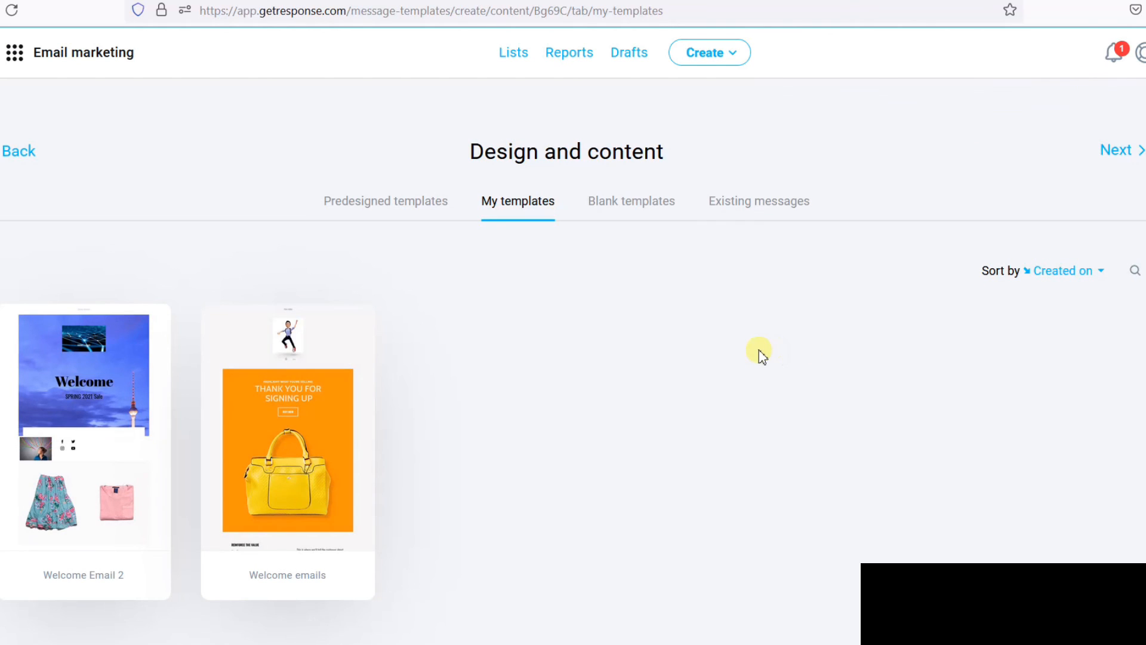